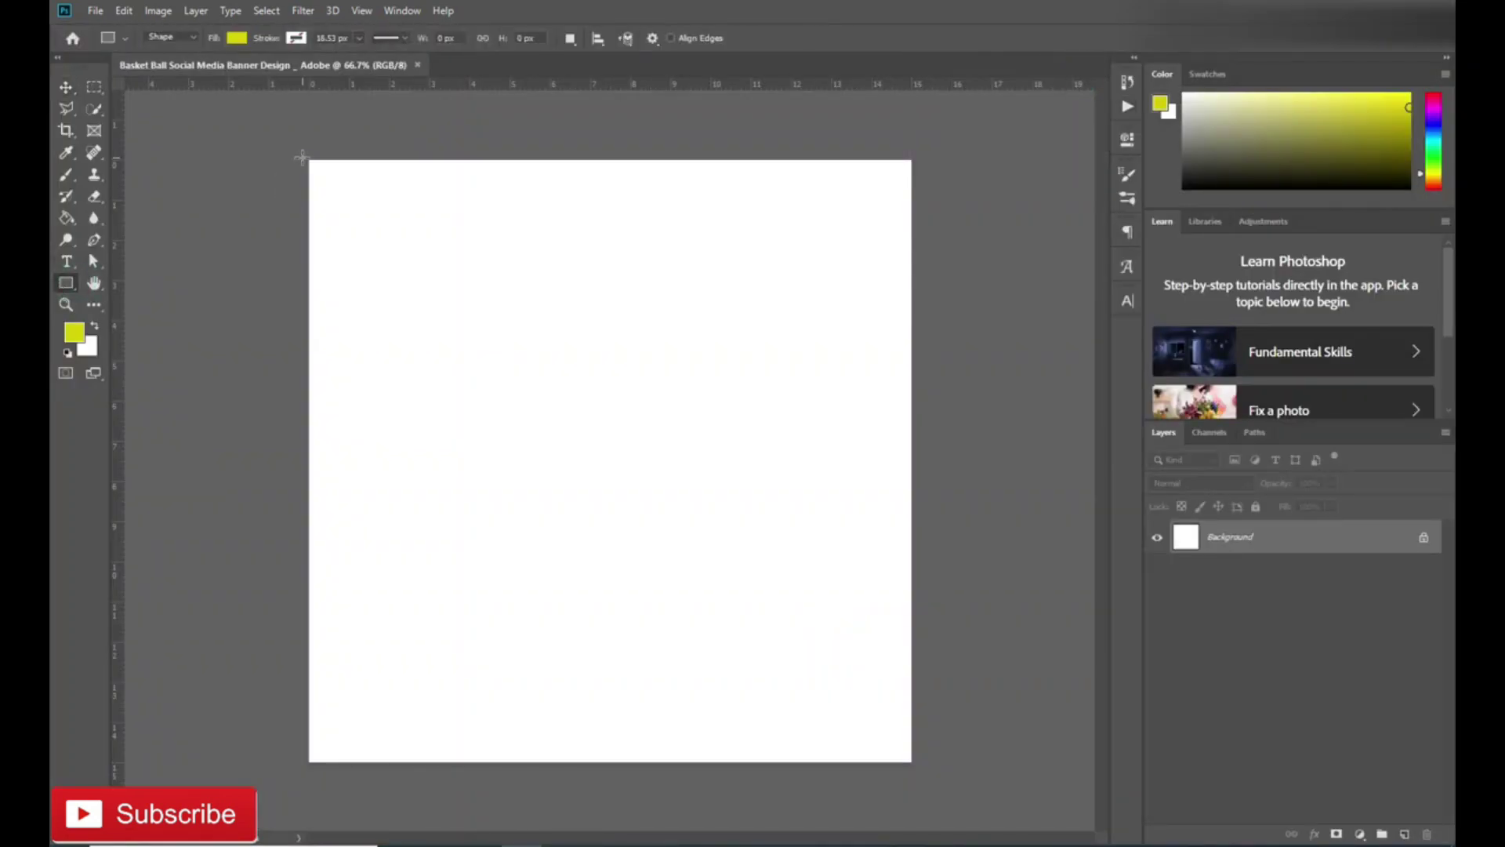
Step: Draw a rectangle covering the whole canvas and fill it blue
left_click_drag(680, 776, 915, 764)
double_click(1186, 536)
left_click(1371, 544)
Step: Set the foreground colour to the rectangle's blue and the background colour to purple
left_click(74, 332)
left_click(549, 392)
left_click(1373, 547)
left_click(86, 345)
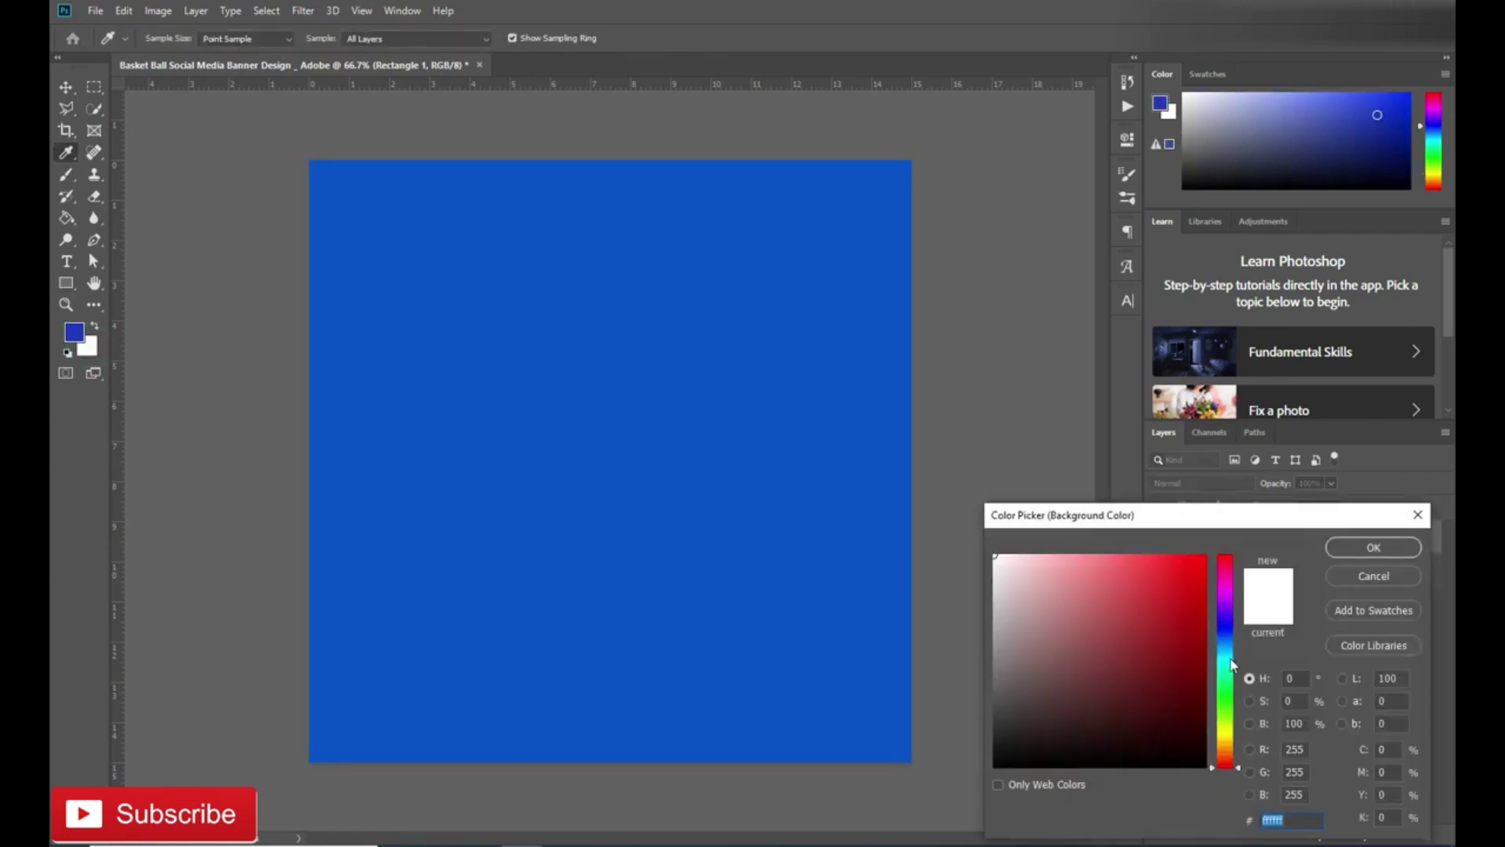
left_click(1373, 547)
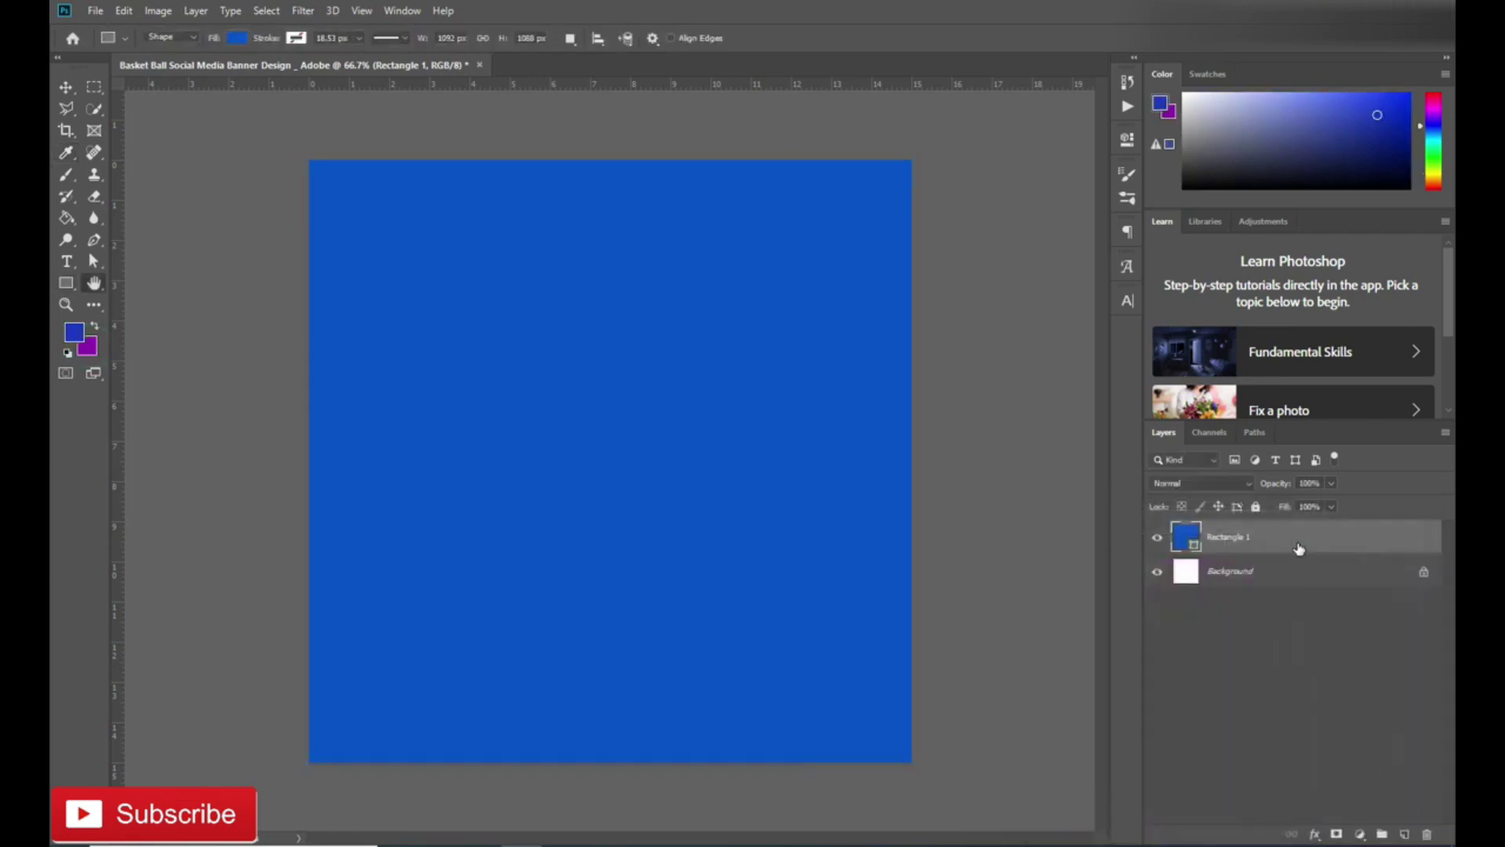
Step: Give the rectangle a reflected 45° blue-to-purple Gradient Overlay
double_click(1254, 531)
left_click(196, 683)
mouse_move(554, 439)
left_mouse_down()
mouse_move(1011, 177)
mouse_move(984, 412)
left_mouse_up()
left_click(1157, 443)
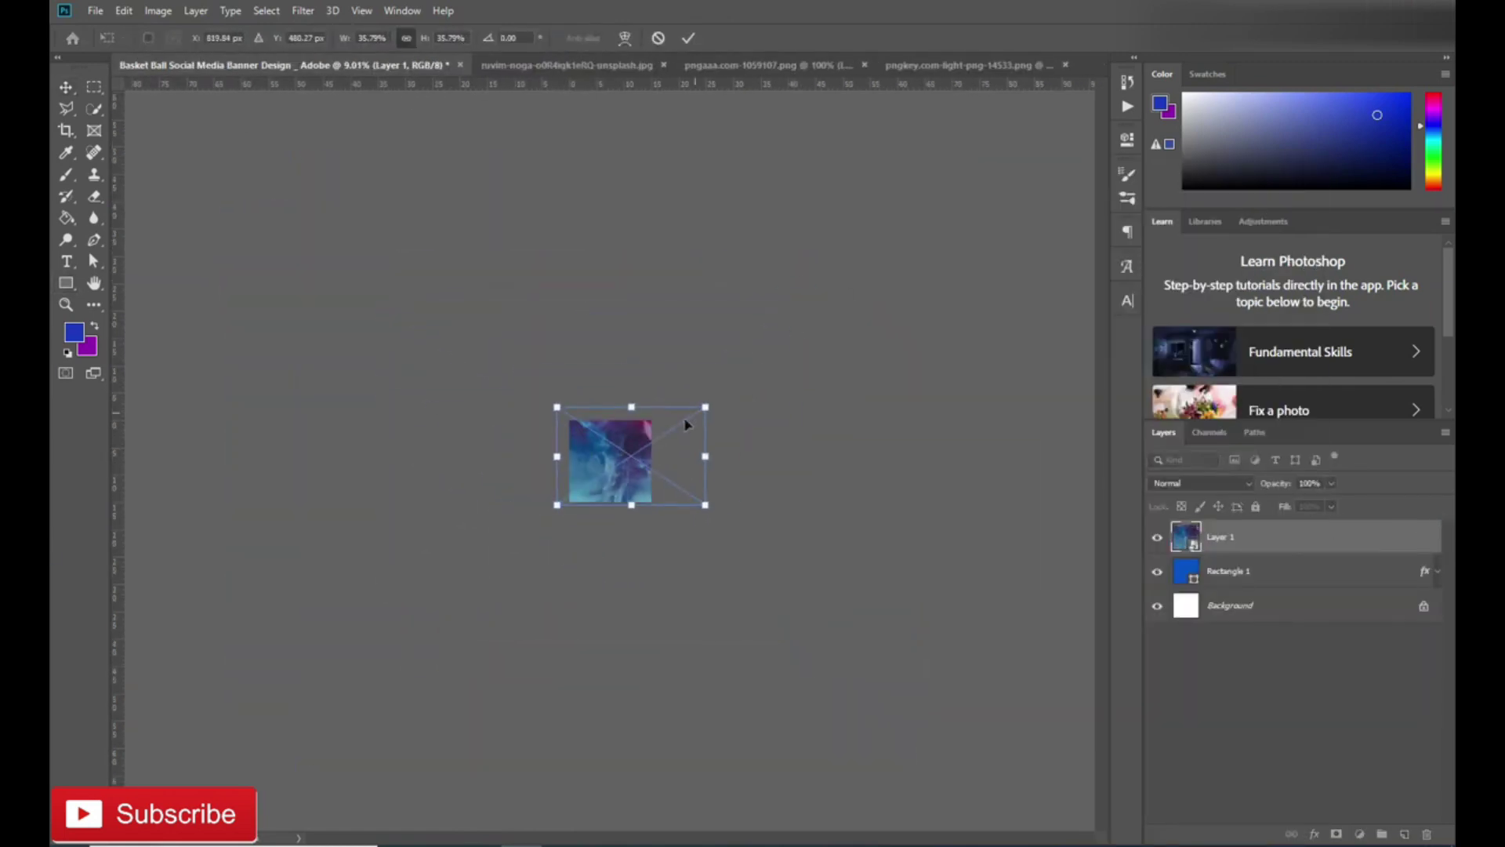
Step: Adjust the smoke texture layer's opacity so it blends faintly over the gradient
key("BackSpace")
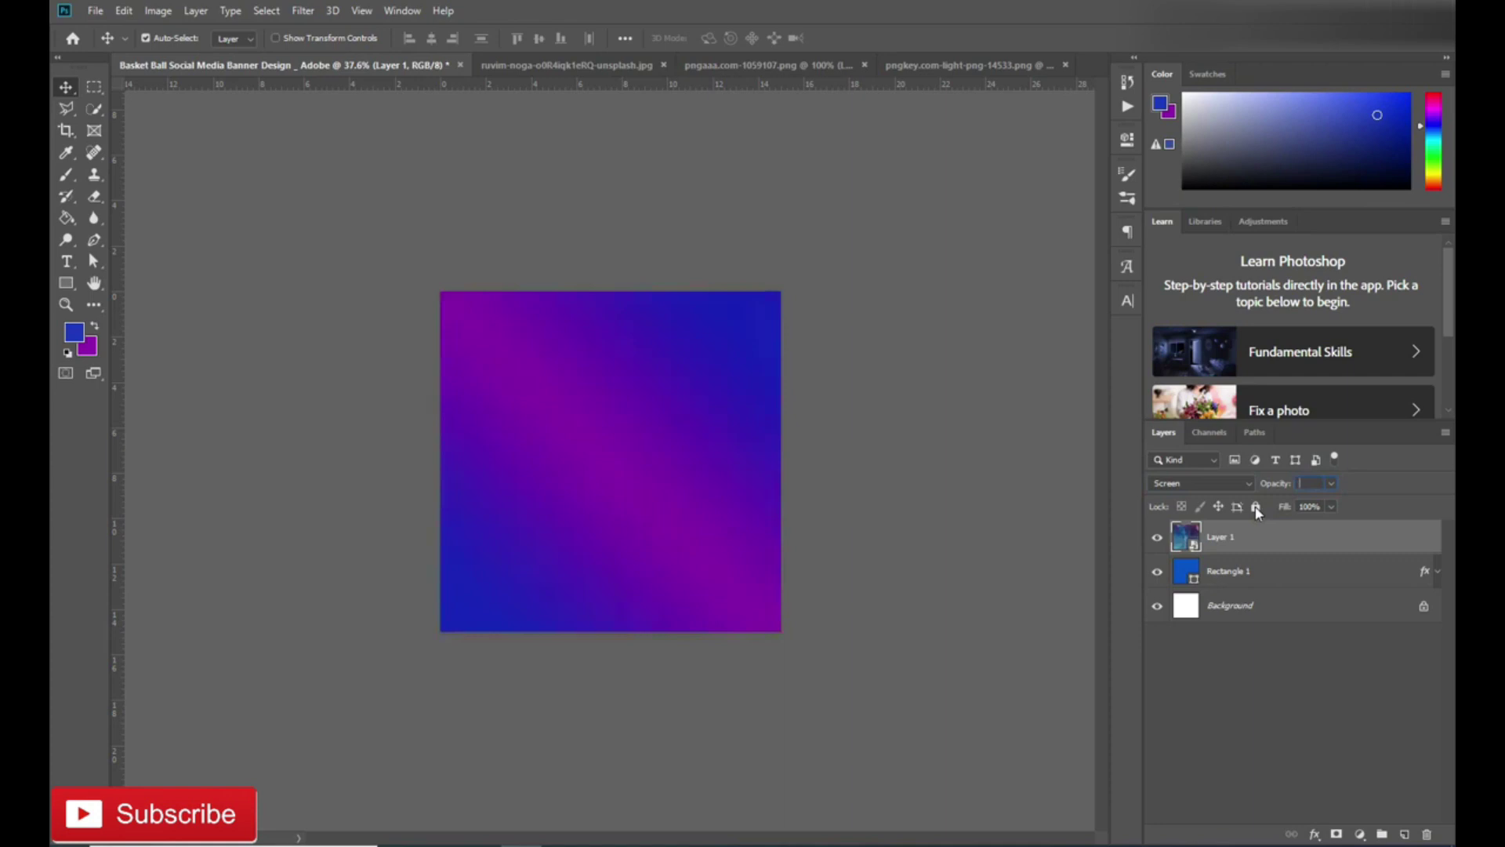
left_click_drag(1276, 485, 1284, 490)
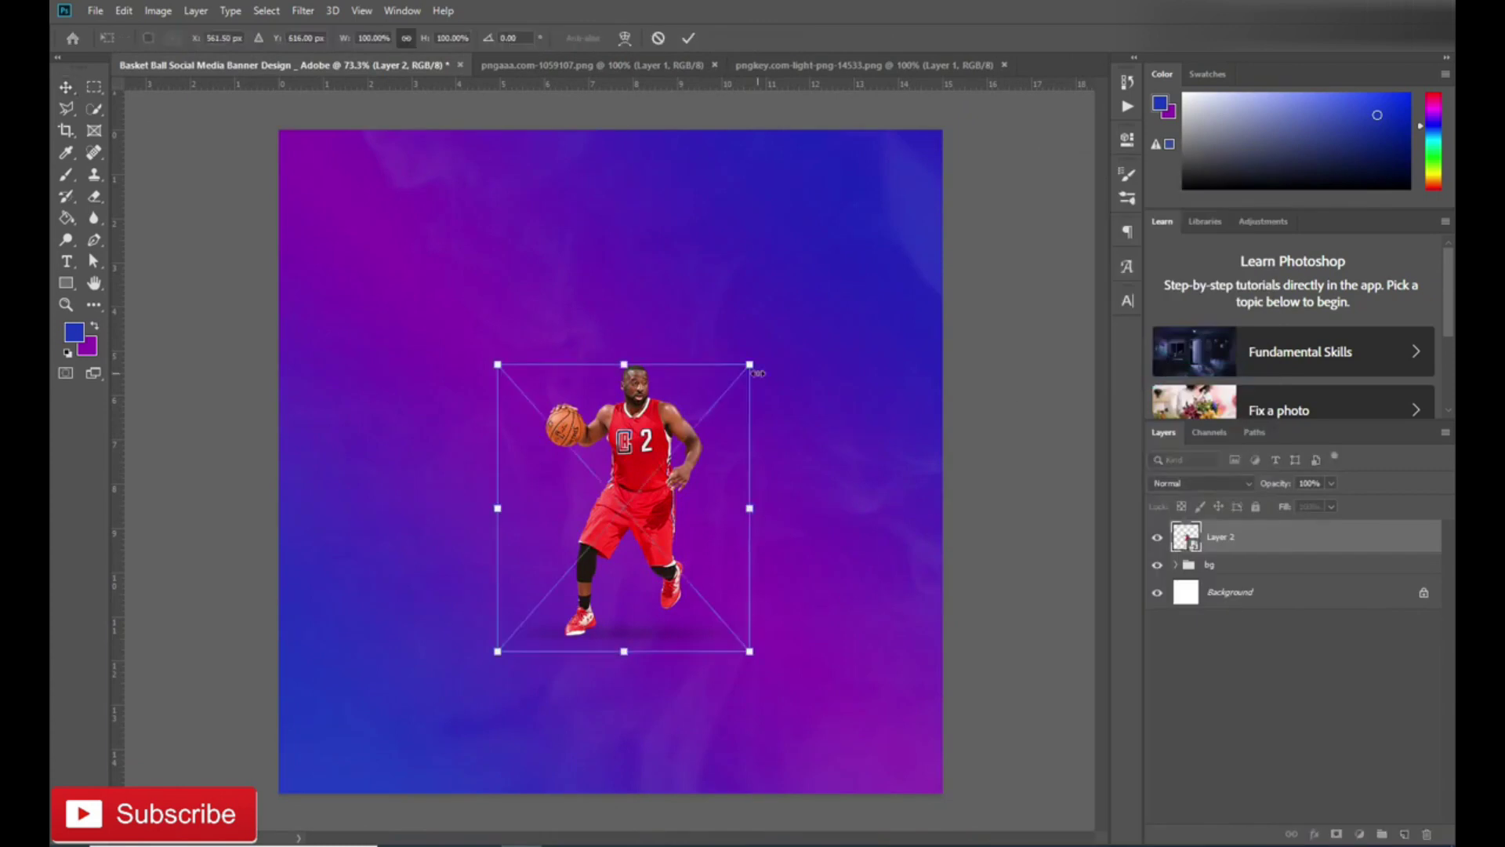
Step: Enlarge the basketball player image and centre it on the banner
left_click_drag(758, 373, 819, 254)
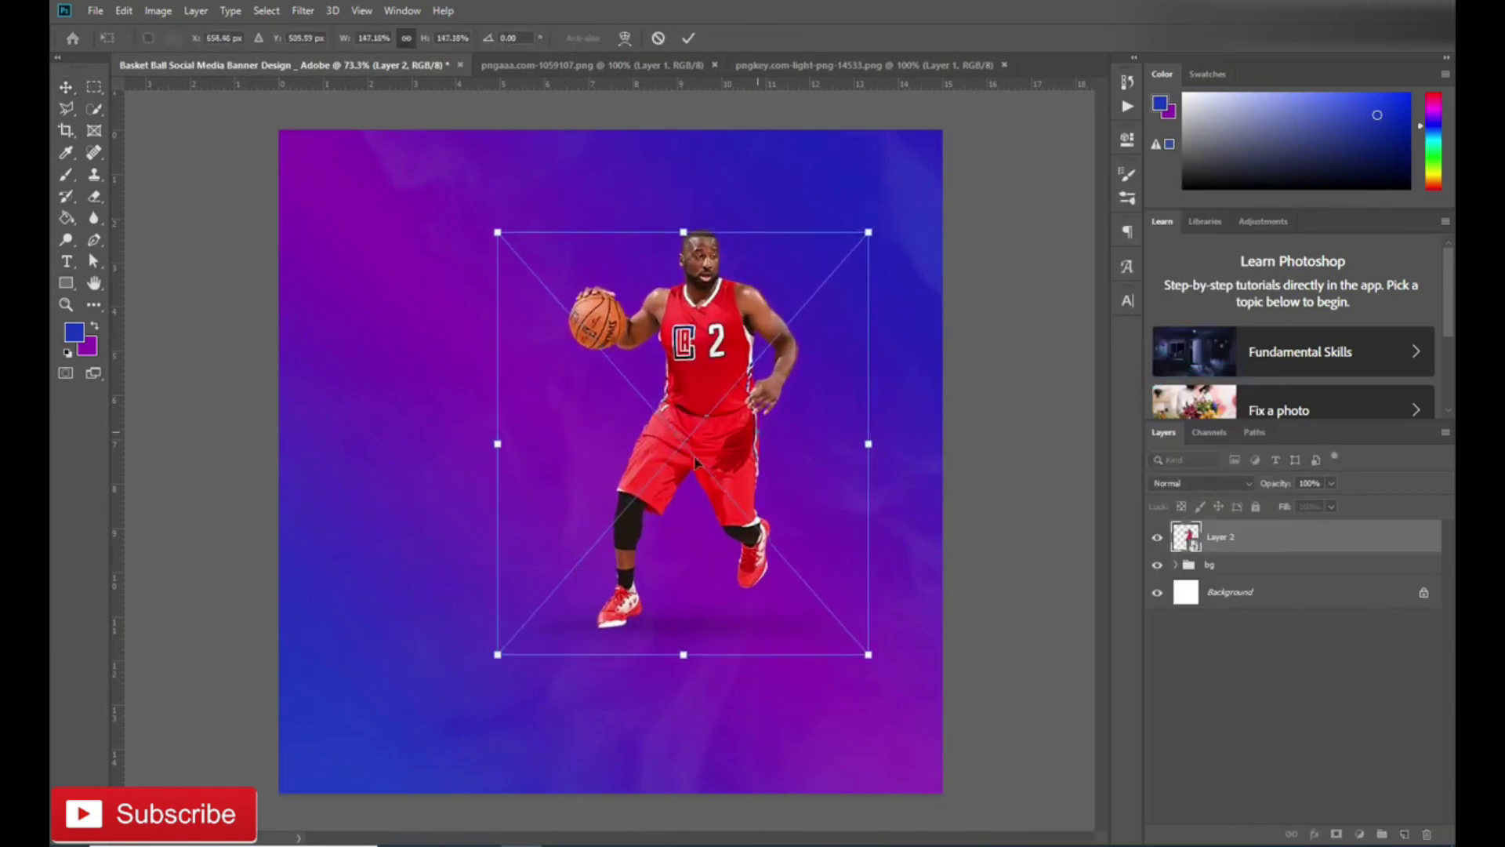
left_click_drag(715, 358, 760, 380)
left_click(688, 37)
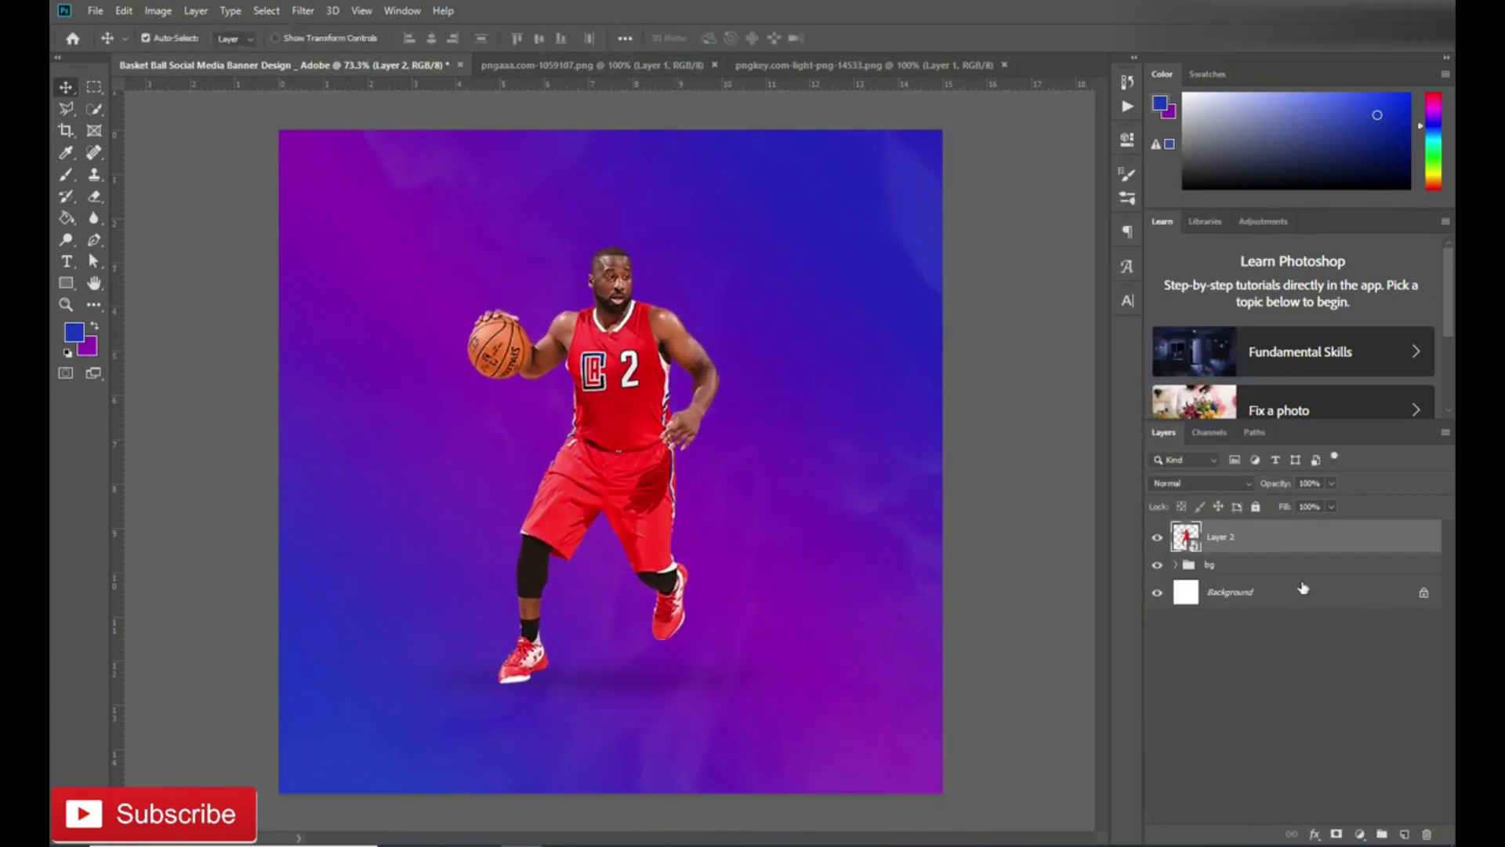
Step: Set the player to Luminosity with a Drop Shadow, then duplicate it below the original
left_click(1199, 483)
left_click(1200, 831)
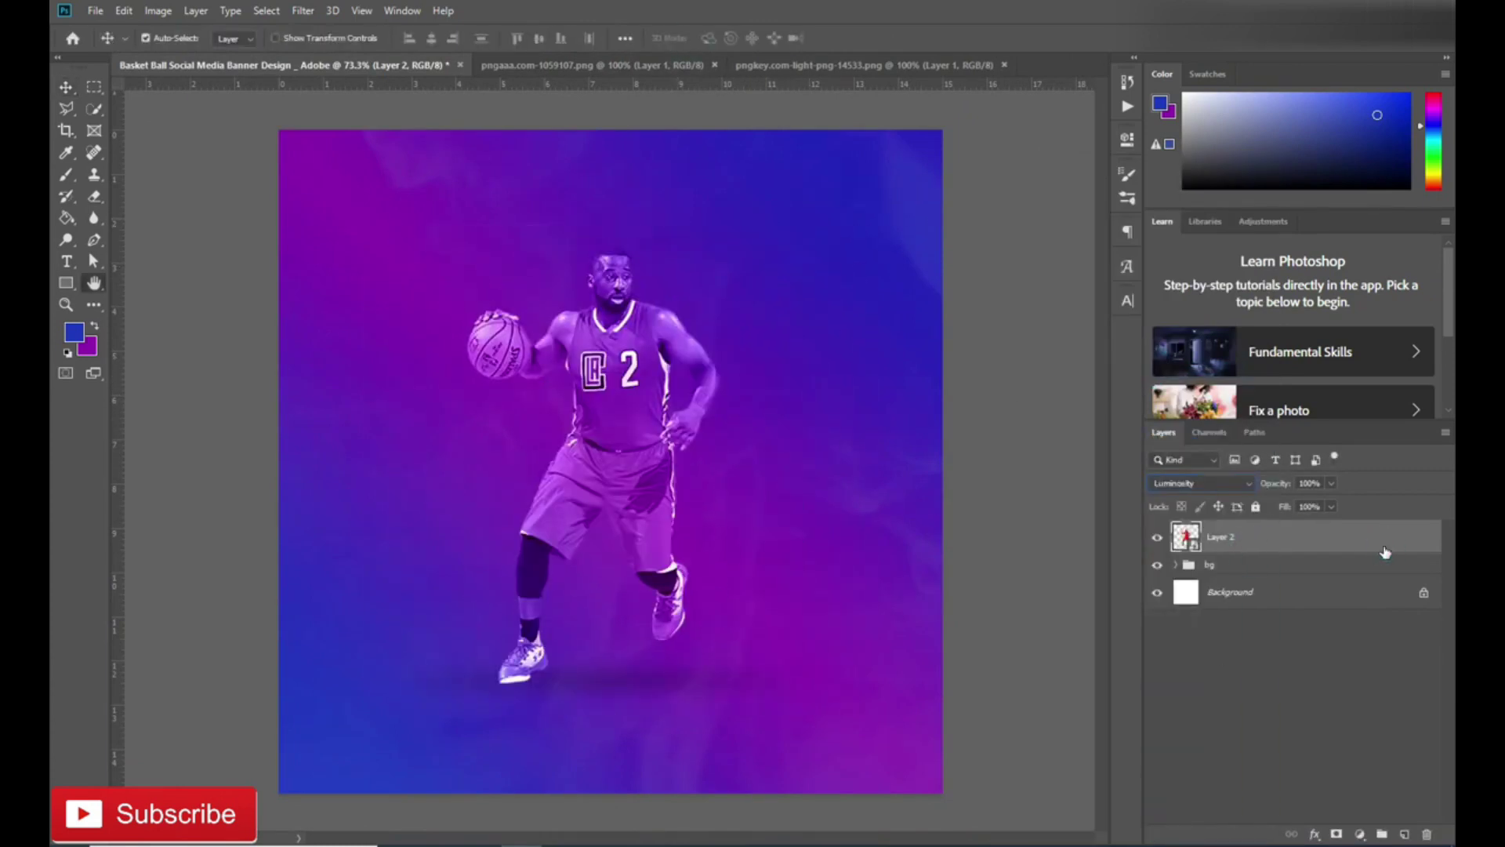
double_click(1385, 552)
left_click(1333, 340)
key("ctrl+j")
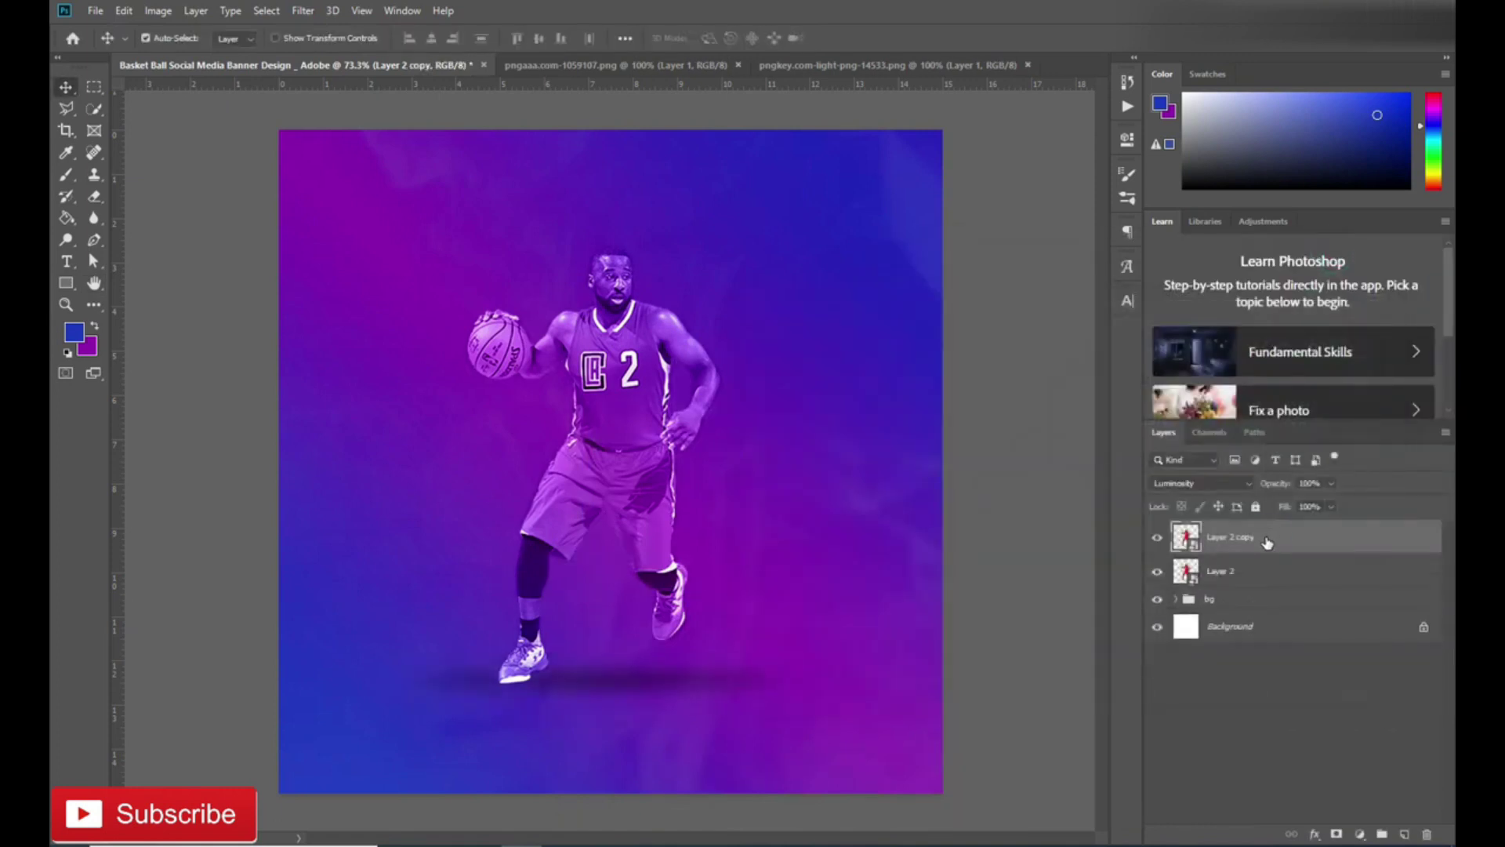
left_click_drag(1268, 543, 1274, 578)
Step: Add a grey Color Overlay to the player copy
double_click(1274, 577)
left_click(823, 538)
left_click(1332, 339)
Step: Add margin guides around the banner with View > New Guide Layout
left_click(361, 10)
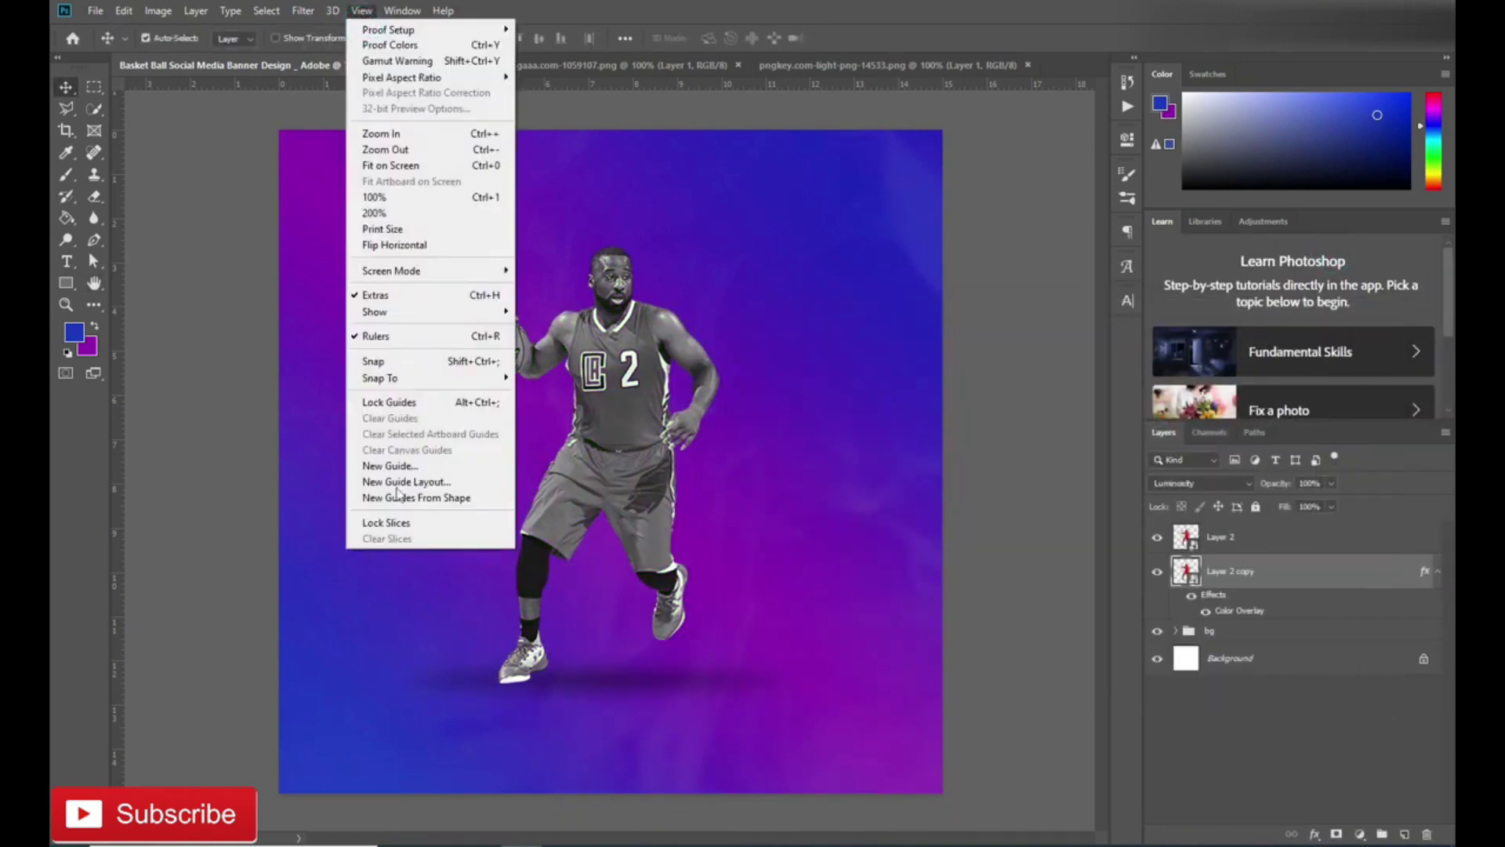
left_click(423, 482)
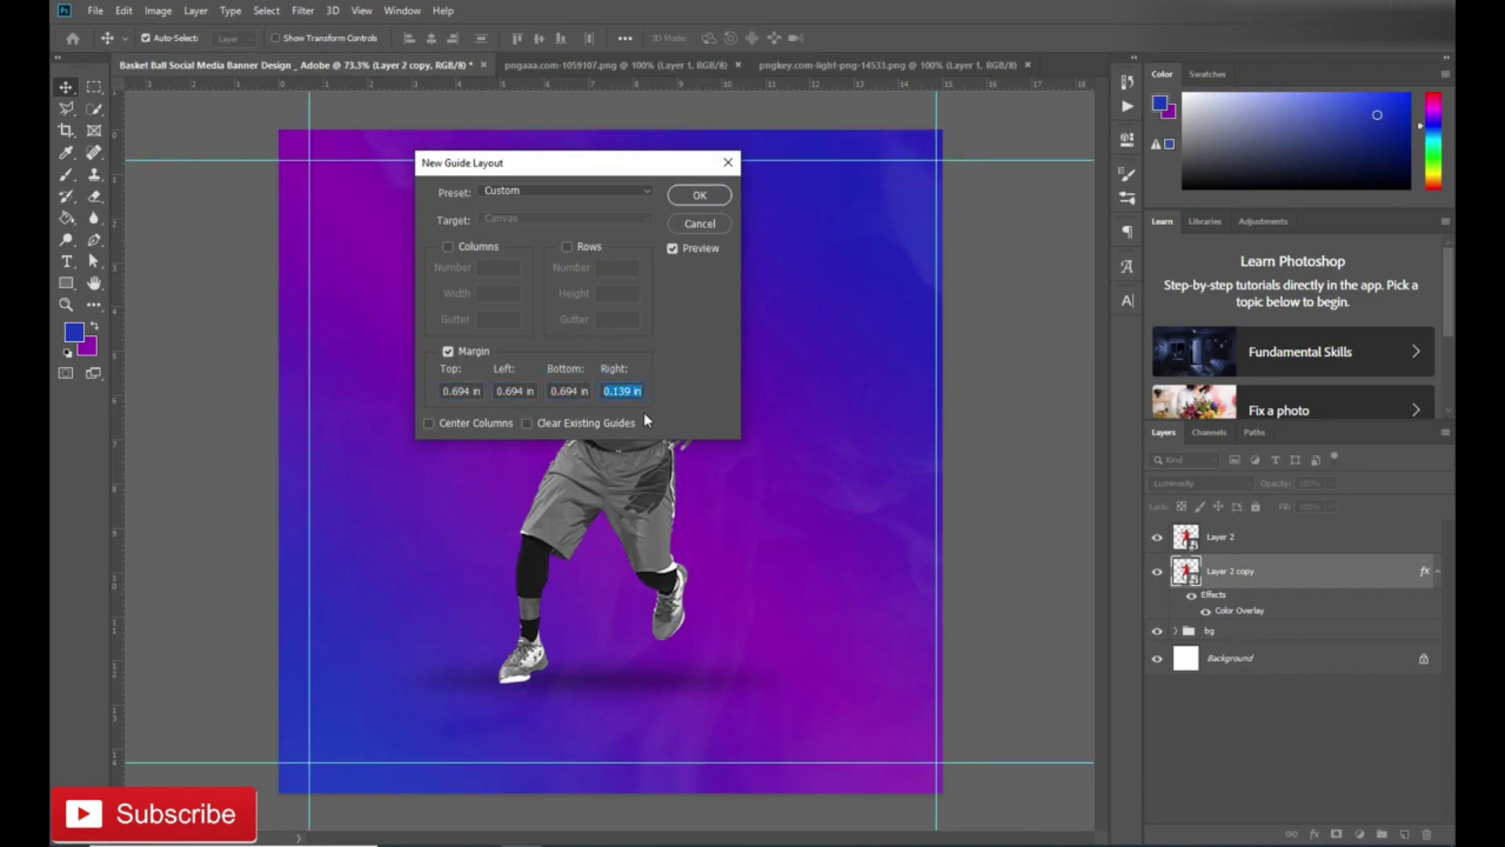
left_click(699, 196)
Step: Apply a Gaussian Blur to the player copy and set its opacity to 50%
left_click(303, 10)
left_click(548, 297)
left_click(668, 196)
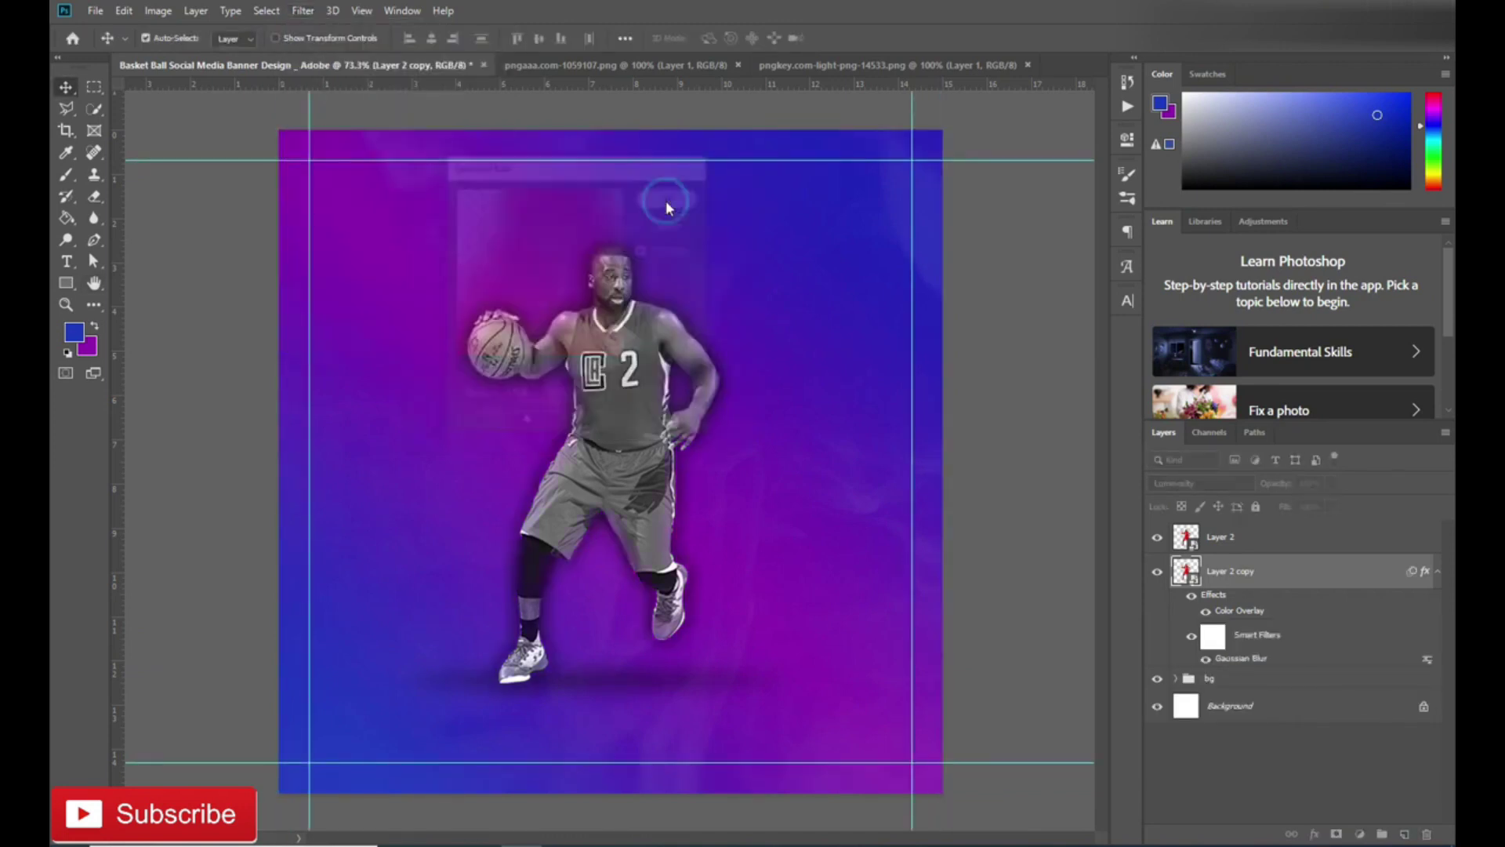
left_click(1158, 573)
left_click(1322, 483)
type("50")
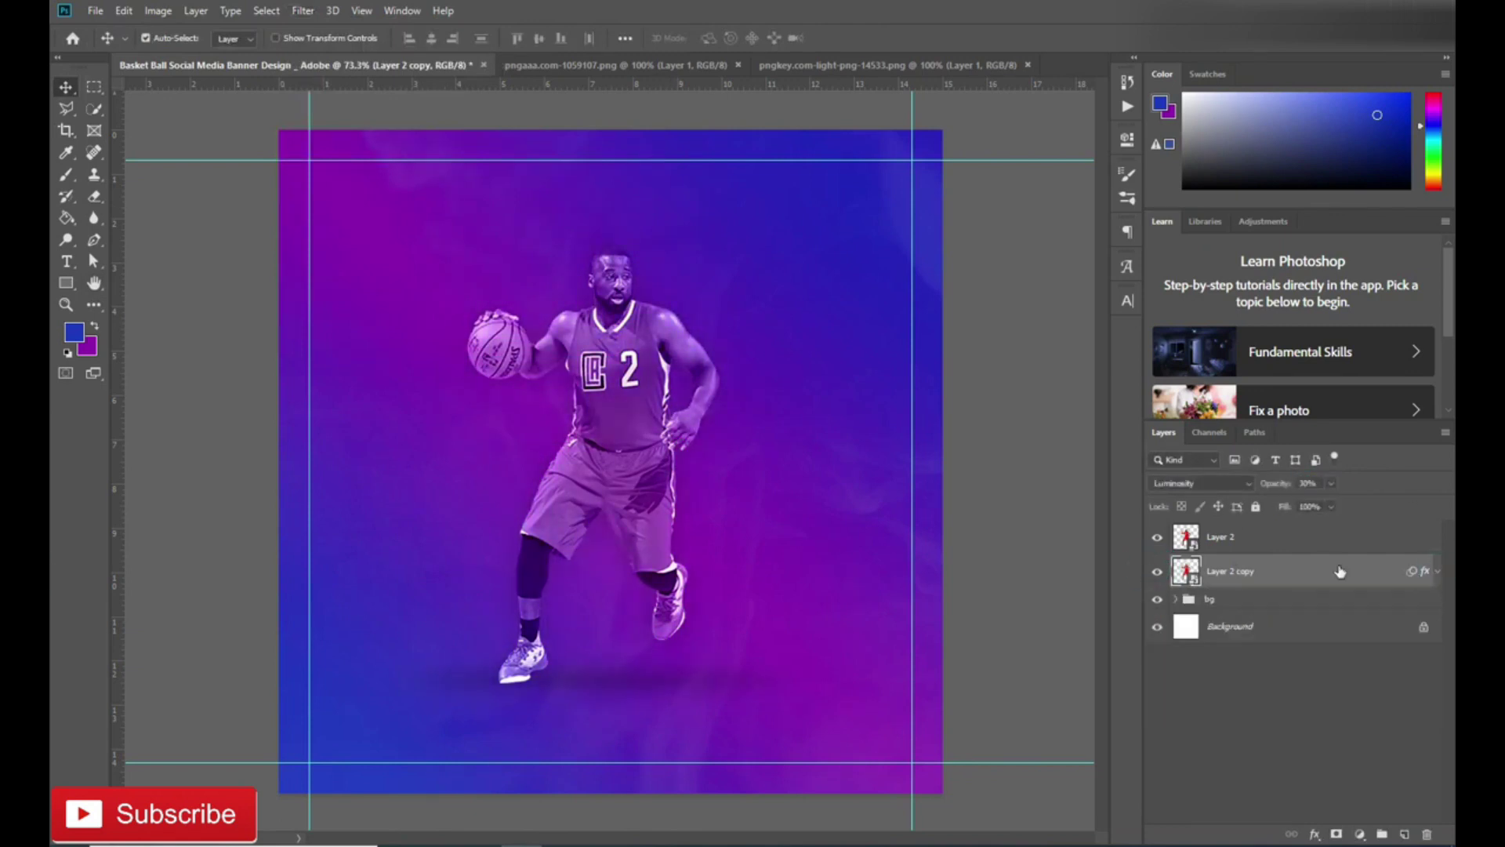
left_click(1221, 536)
Step: Bring the light flare image into the banner as a smart object
left_click(588, 64)
left_click(737, 64)
left_click_drag(549, 392, 462, 313)
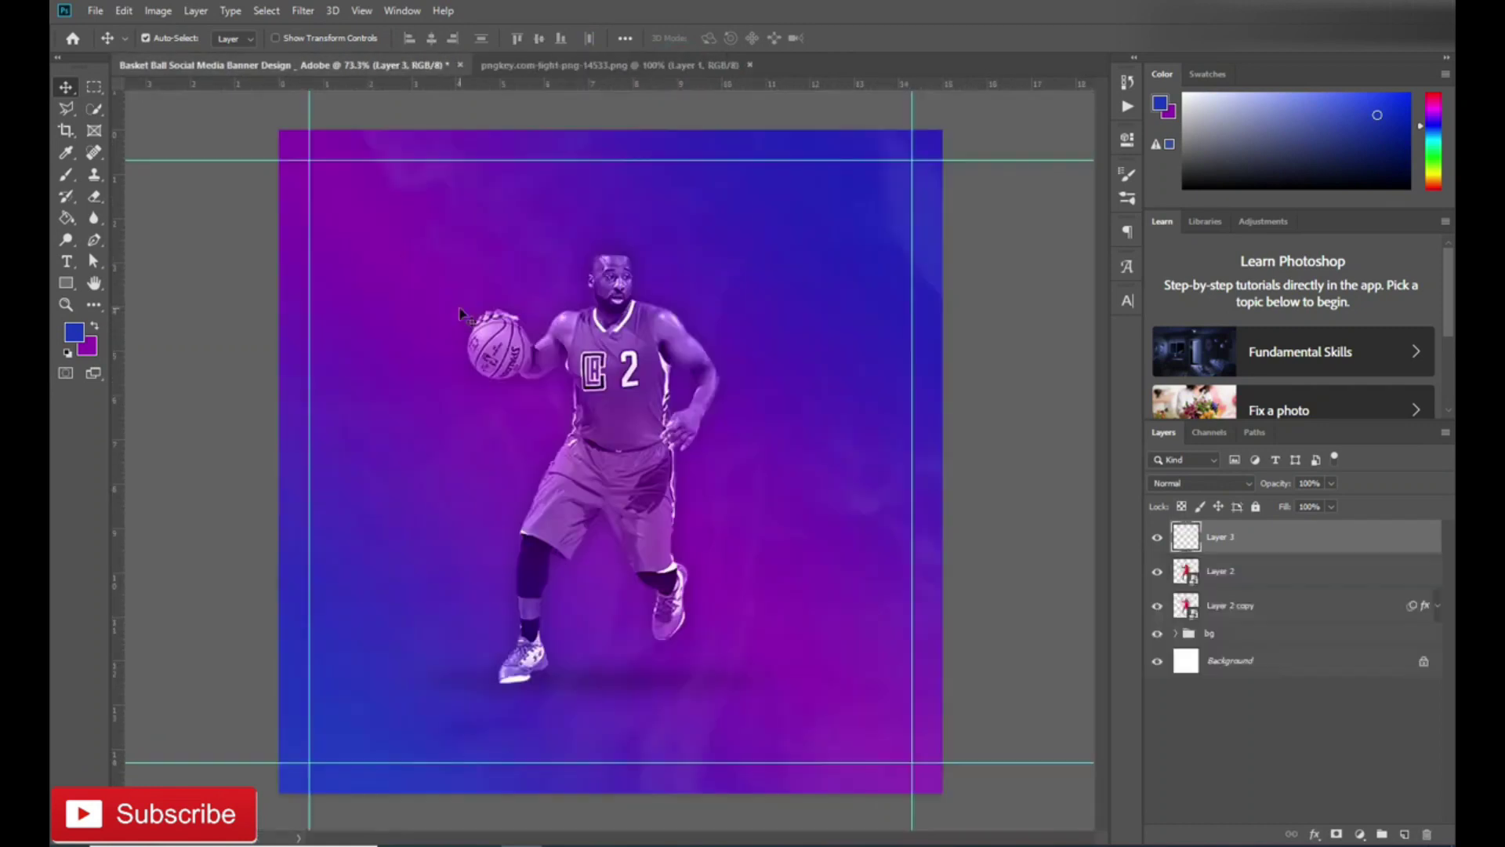
left_click(1199, 483)
left_click(1176, 600)
Step: Shrink and centre the flare on the basketball, blending it in Screen mode
key("ctrl+t")
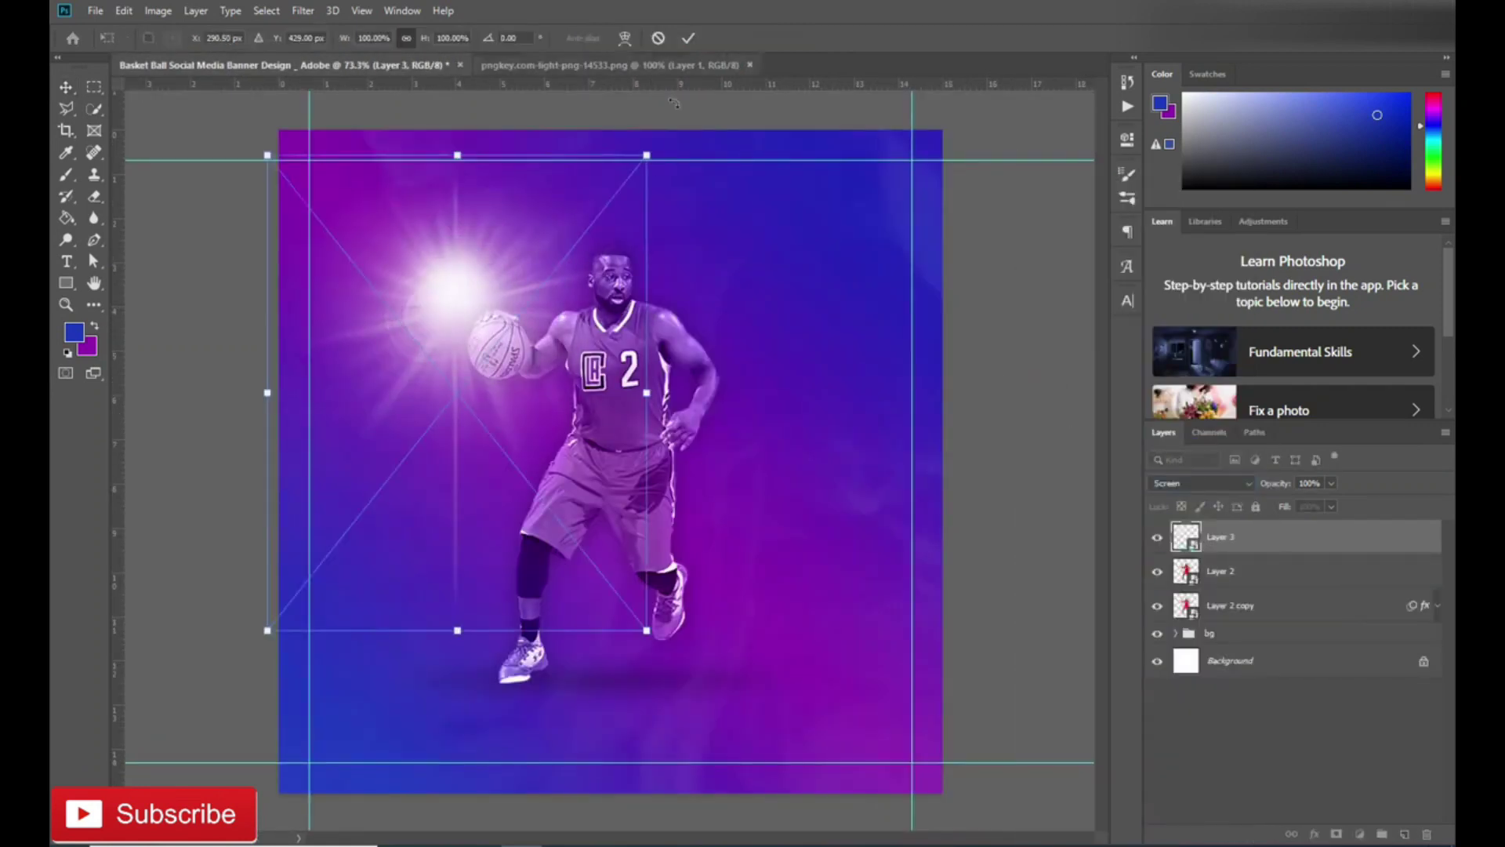
left_click_drag(646, 155, 506, 317)
left_click_drag(437, 369, 461, 334)
key("Return")
left_click(1235, 483)
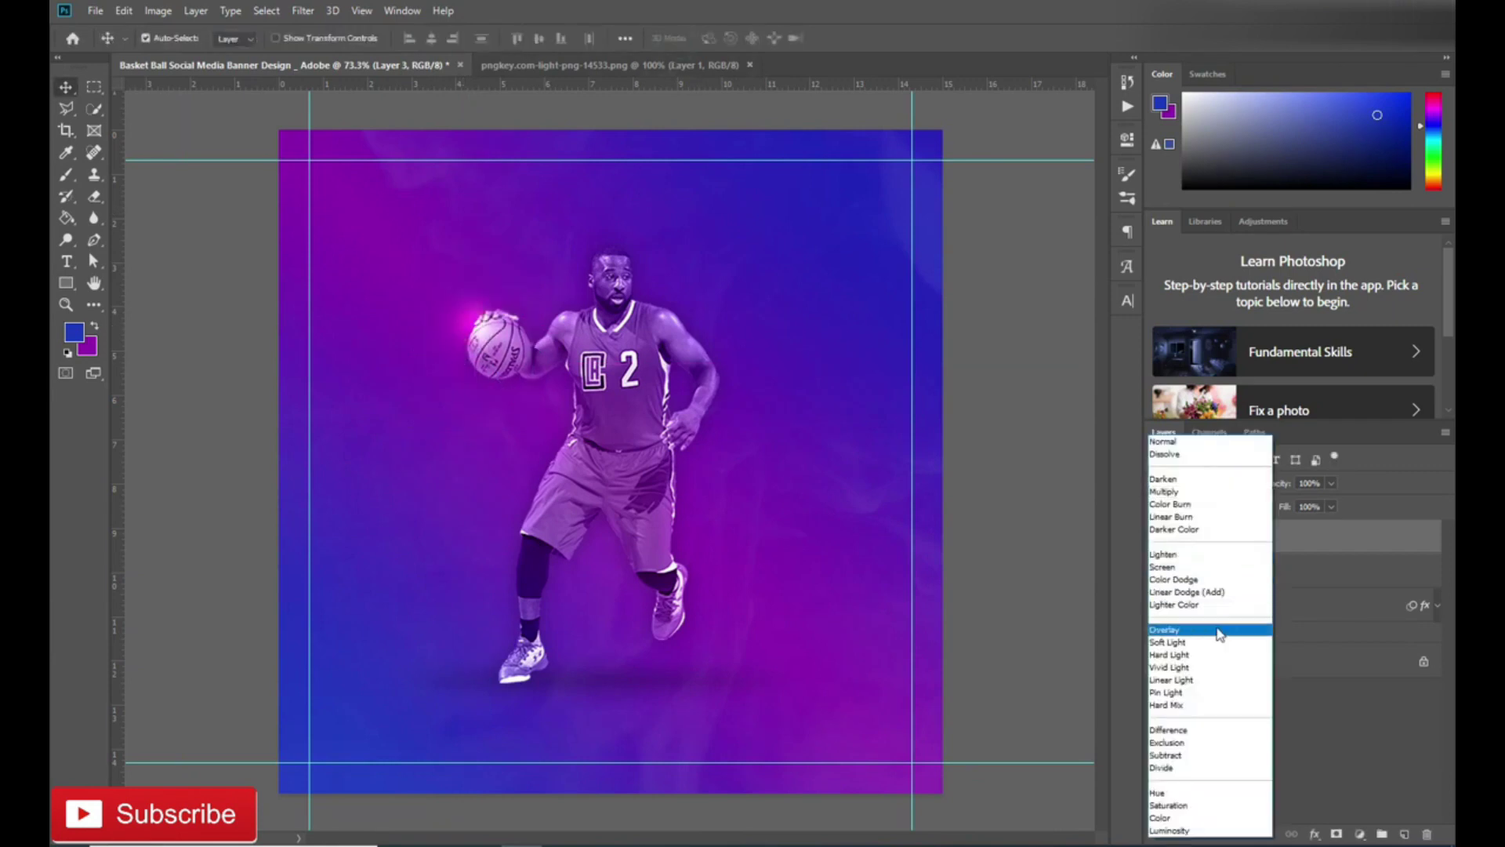
left_click(1199, 567)
Step: Group the player and flare layers and begin naming the group
left_click(1231, 605, "shift")
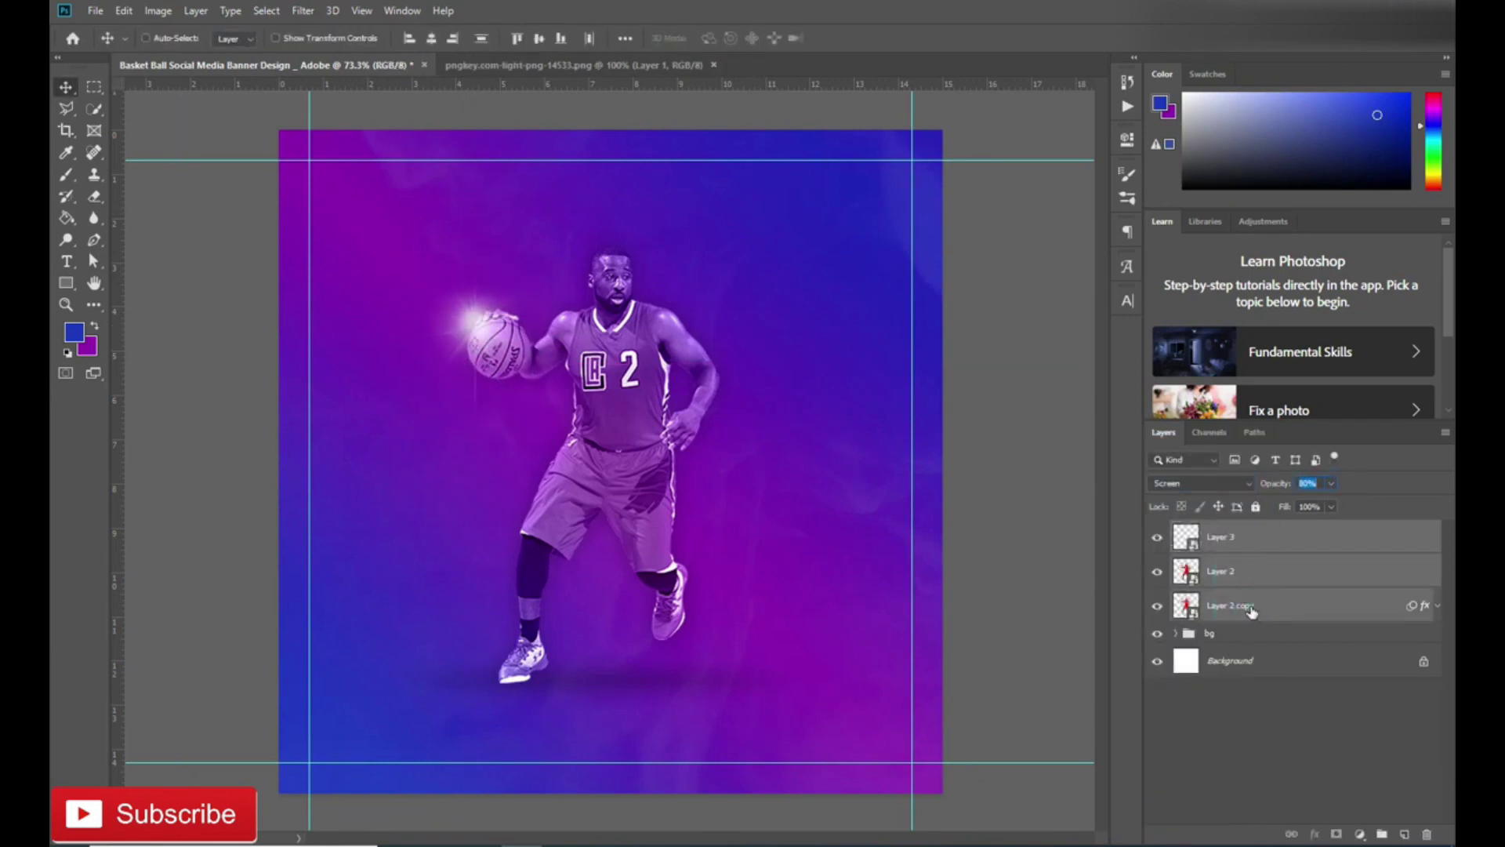
key("ctrl+g")
double_click(1211, 530)
type("bg")
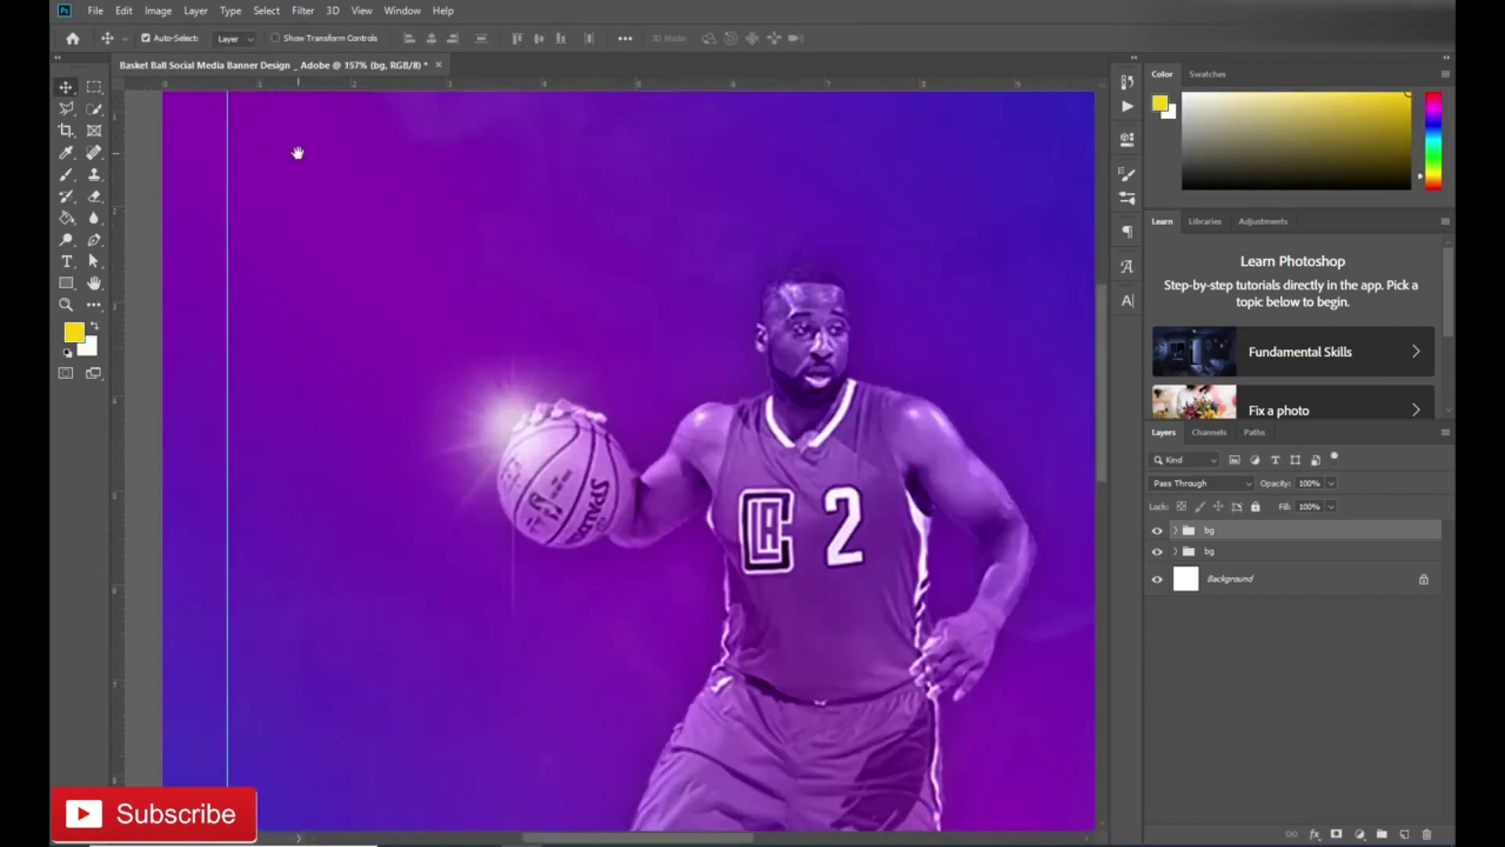
Step: Reposition the player group, commit the logo group name, and start the BASKET text near the top
left_click_drag(298, 153, 425, 365)
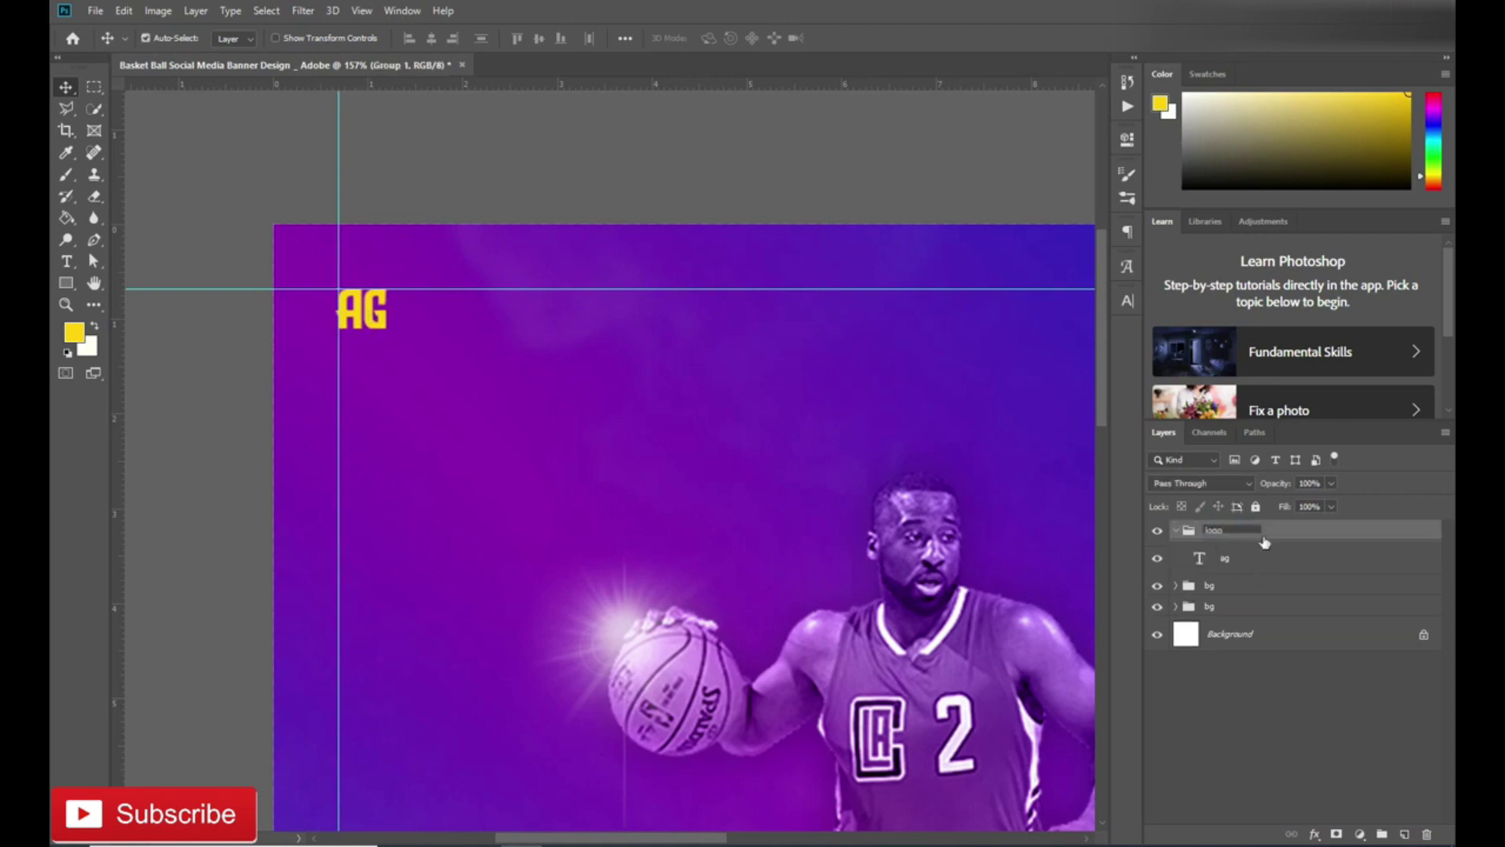
key("Return")
left_click_drag(717, 438, 420, 343)
key("t")
left_click(420, 346)
Step: Type BASKET, enlarge it into a big title and nudge it slightly down
type("BASKET")
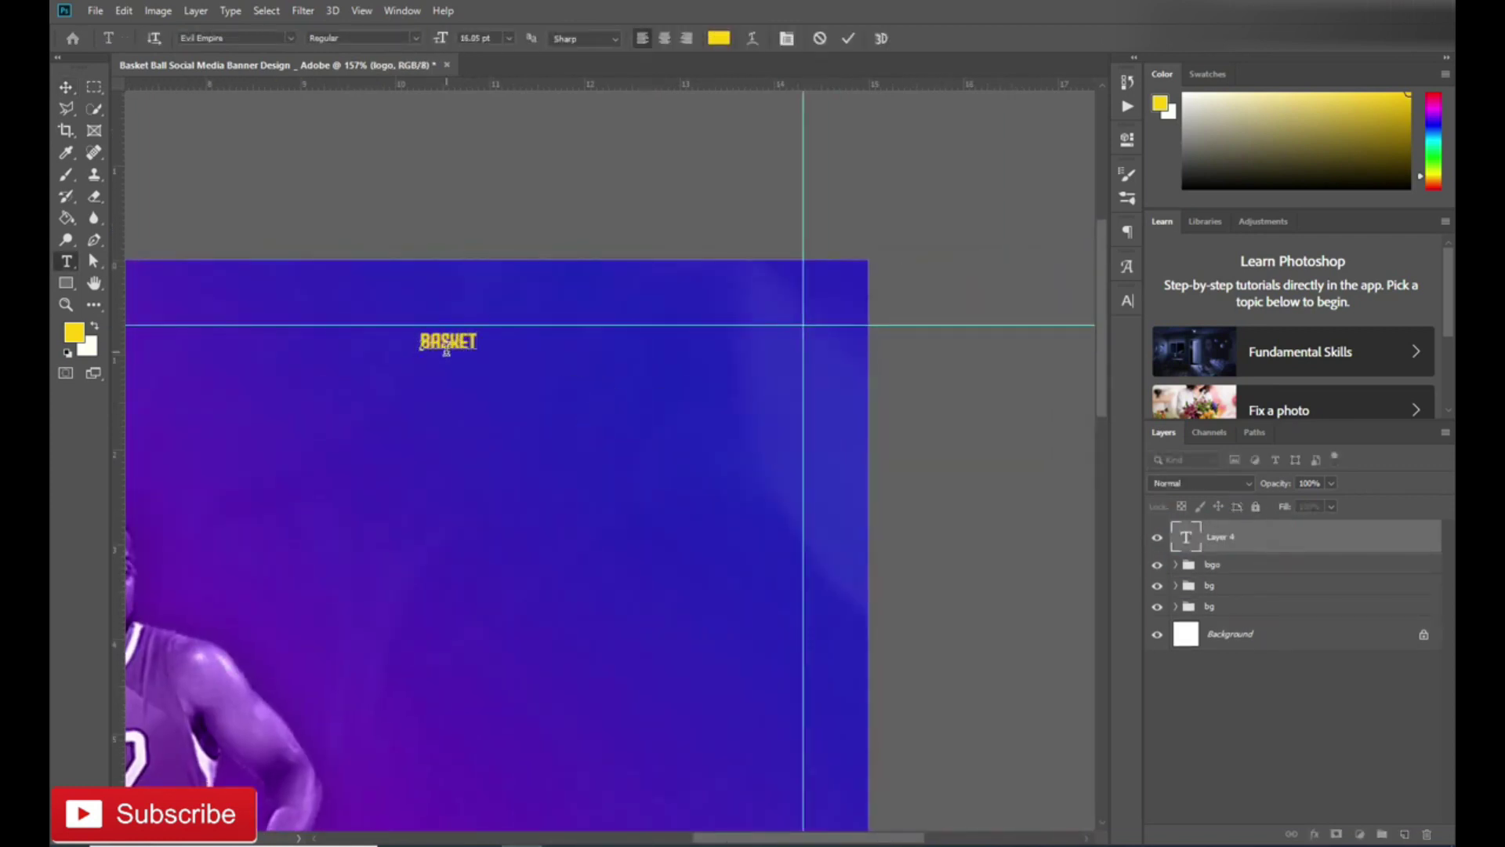
key("ctrl+t")
left_click_drag(477, 351, 416, 461)
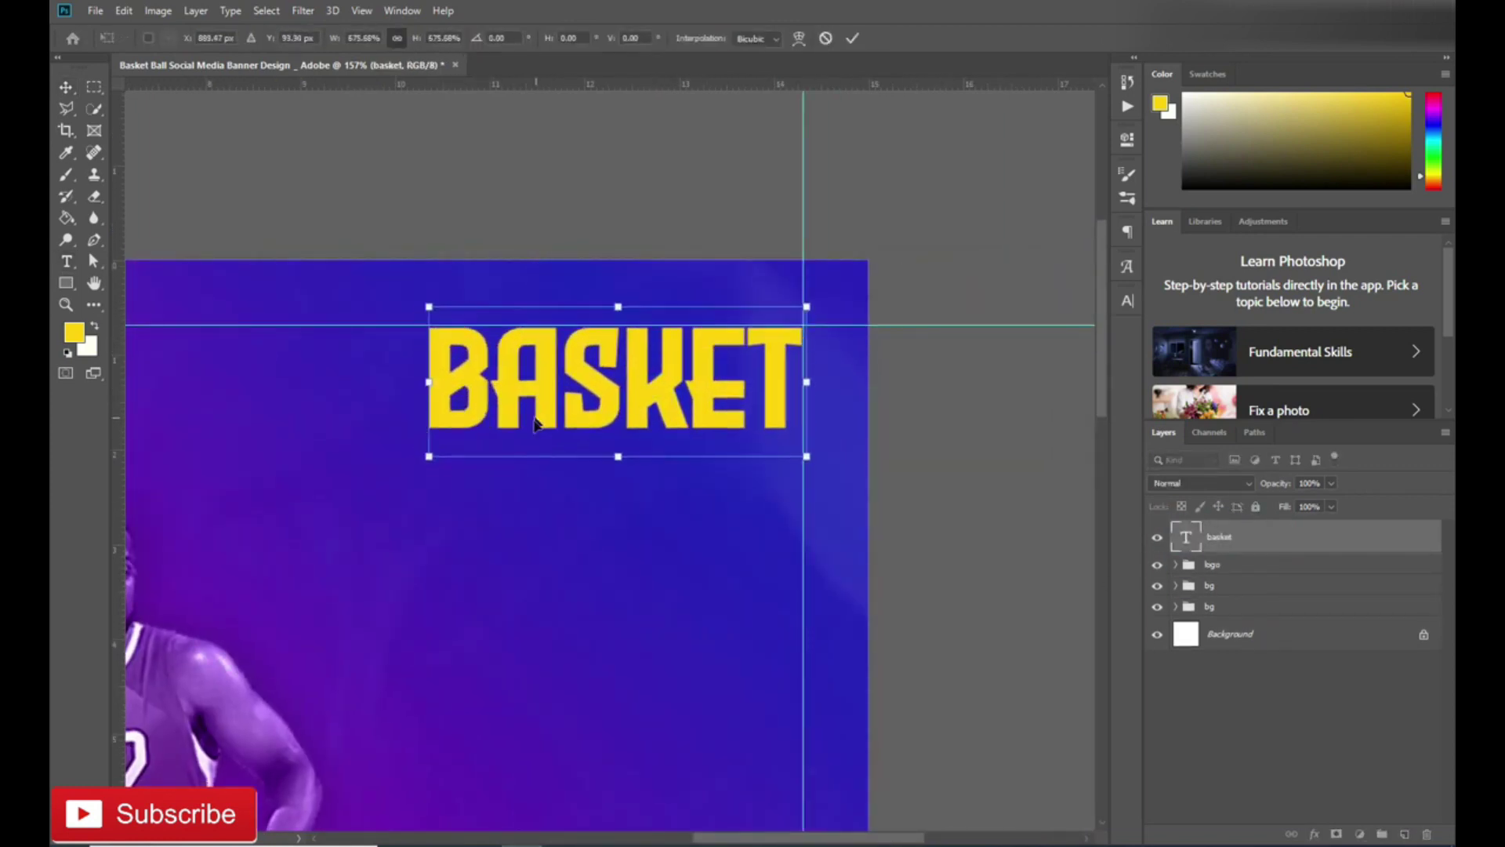
key("Return")
left_click_drag(500, 438, 501, 557)
Step: Change the duplicated title to BALL and enlarge it to BASKET's width
double_click(1187, 536)
type("BALL")
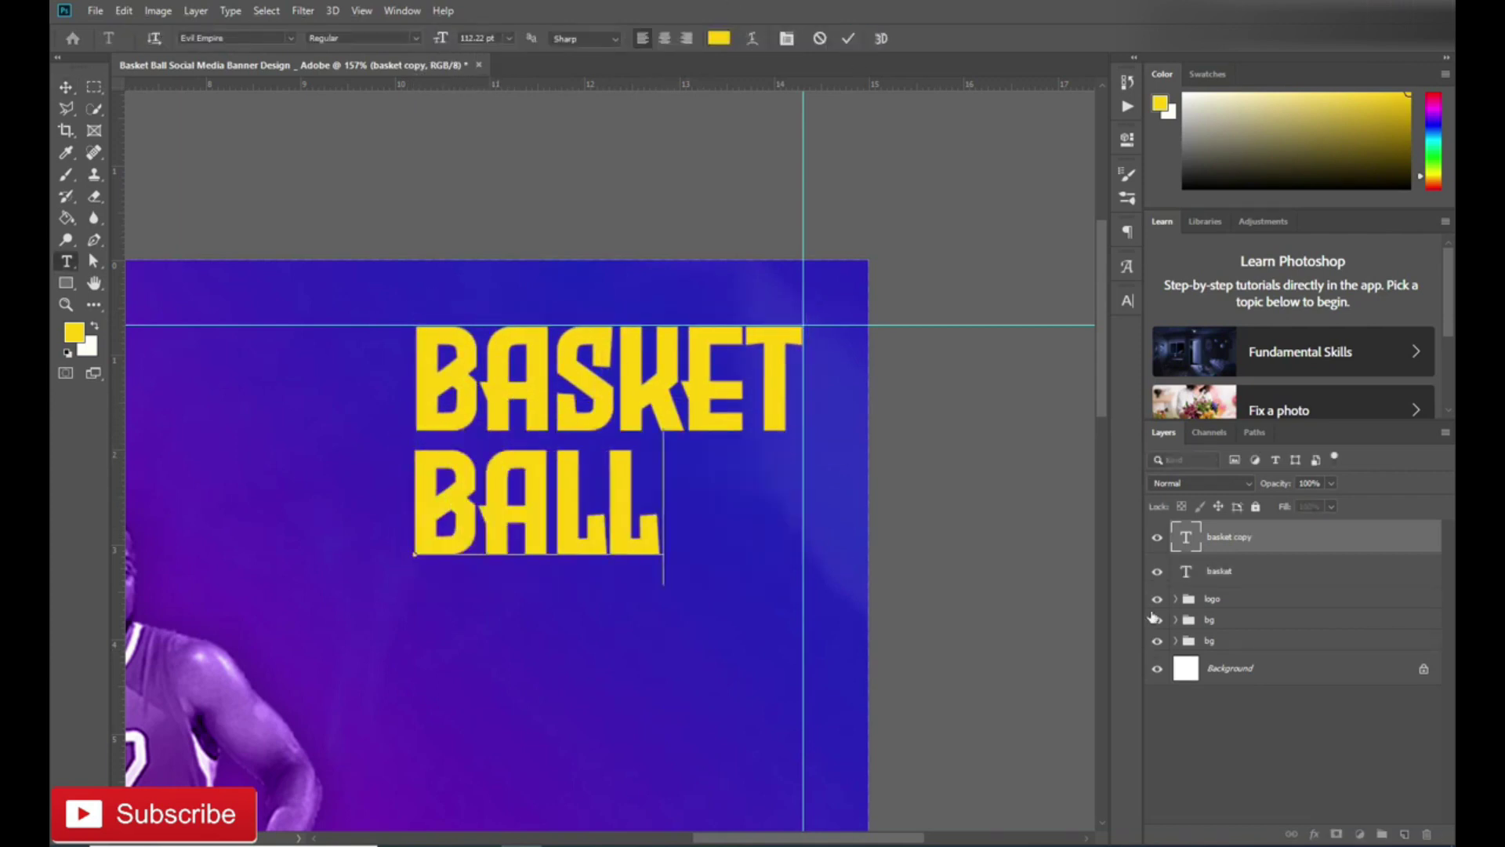
key("ctrl+Return")
key("ctrl+t")
left_click_drag(662, 428, 805, 437)
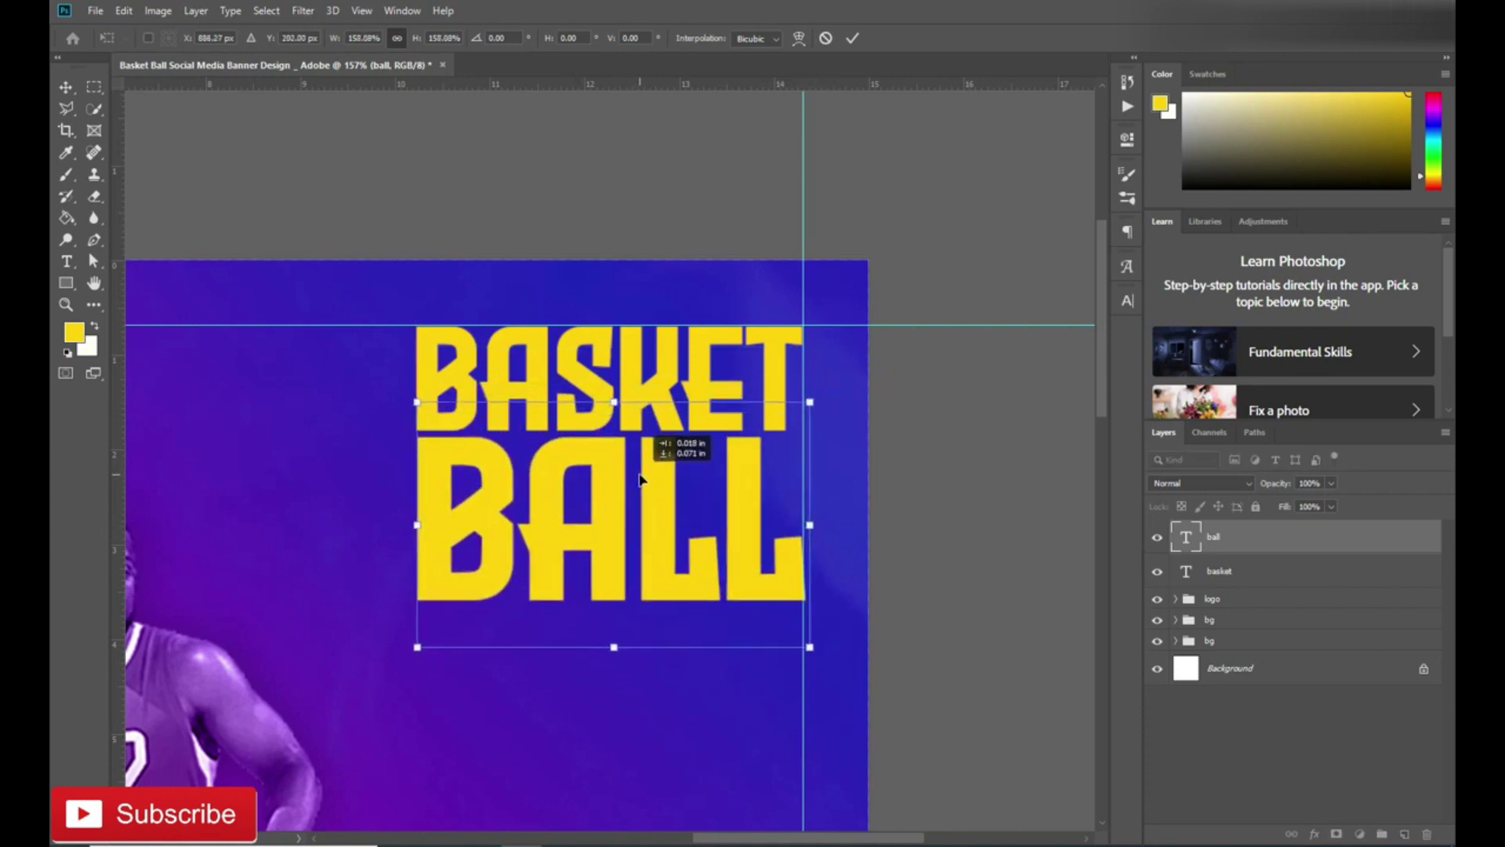
left_click(1300, 575)
Step: Make the BASKET text white
left_click(1128, 301)
left_click(1082, 394)
left_click(1000, 542)
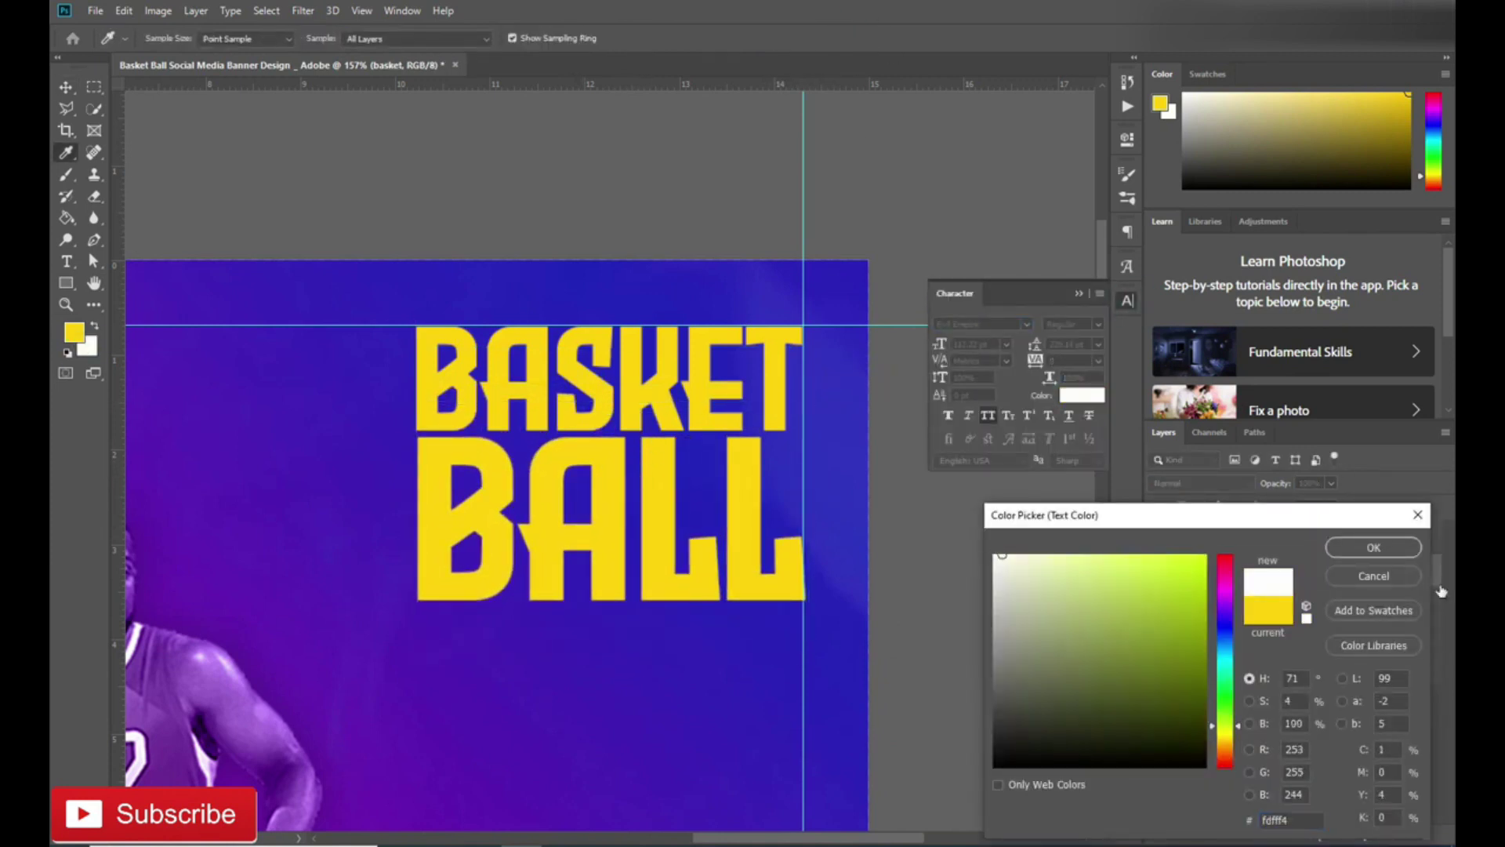
left_click(1370, 544)
Step: Set the font size to 48 pt, type COMPETITION and enlarge it across the title
key("alt+bracketright")
left_click(1127, 300)
left_click(1007, 341)
left_click(988, 530)
left_click(1127, 300)
type("COMPETITION")
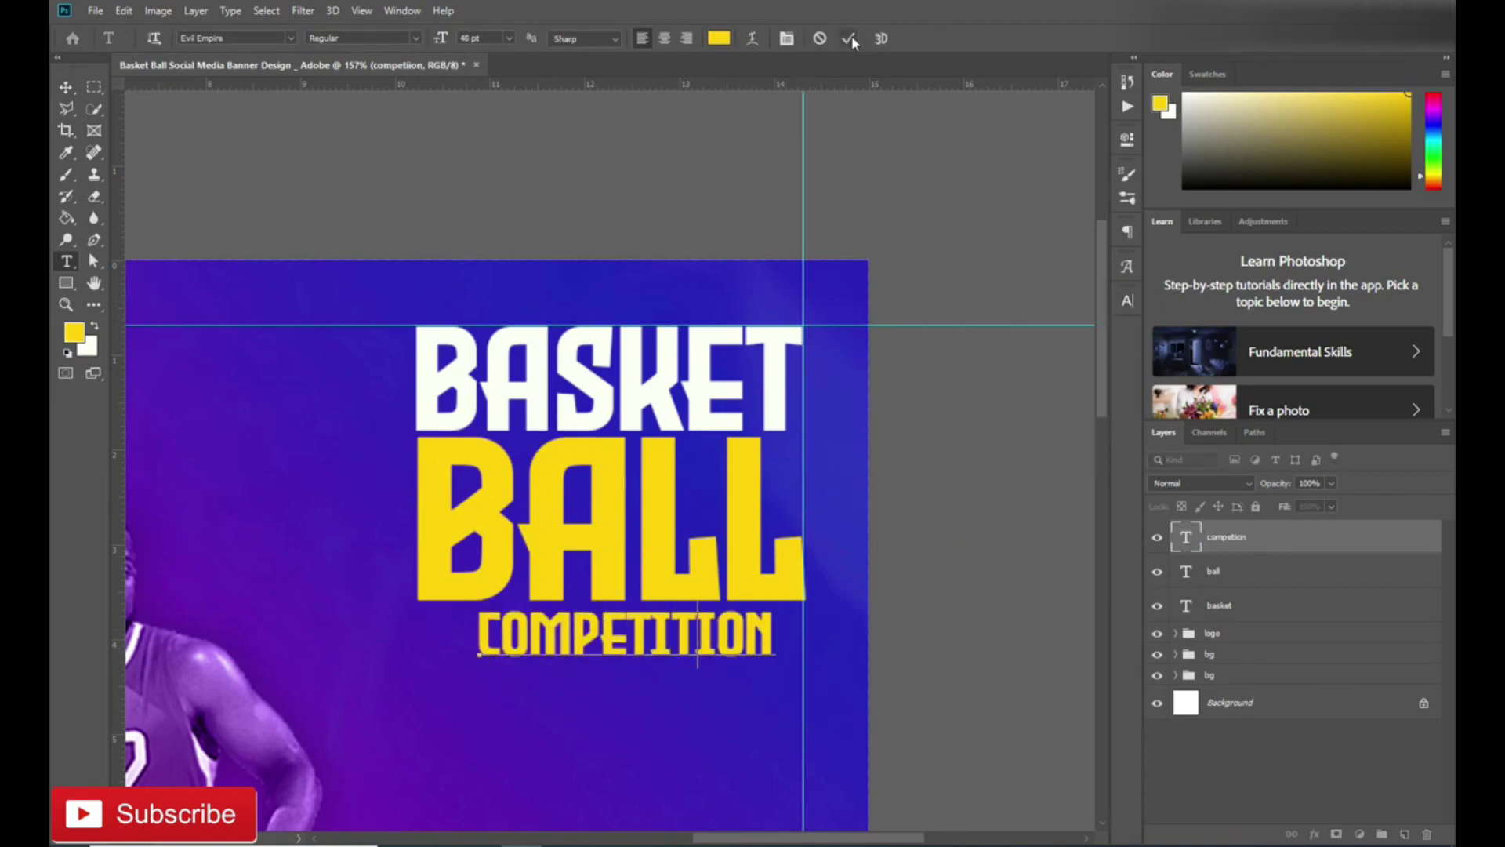
left_click_drag(753, 582, 765, 620)
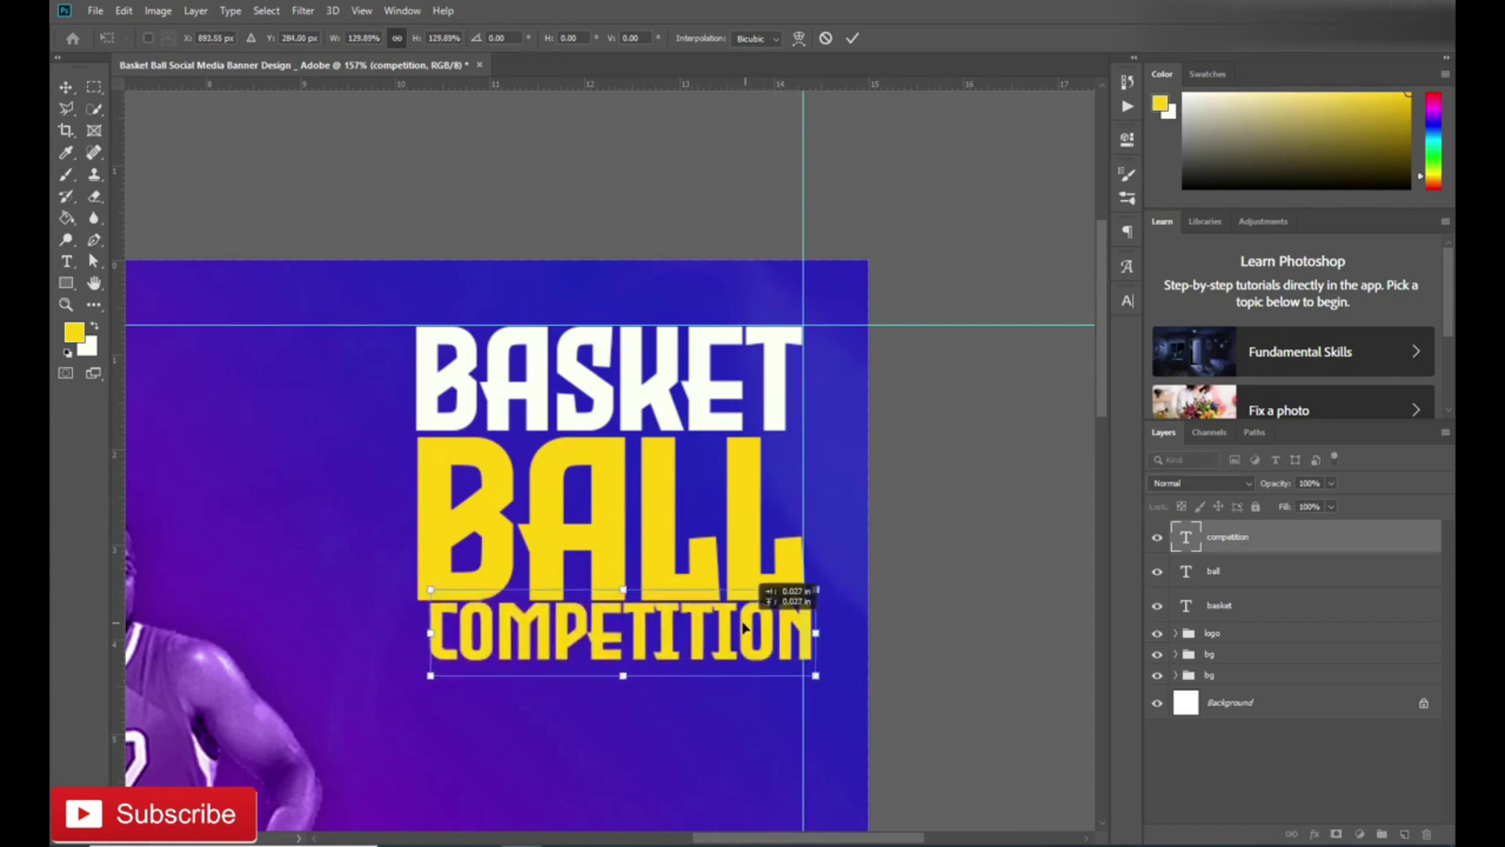
key("Return")
Step: Make COMPETITION white and widen its letter spacing to 50
left_click(1128, 300)
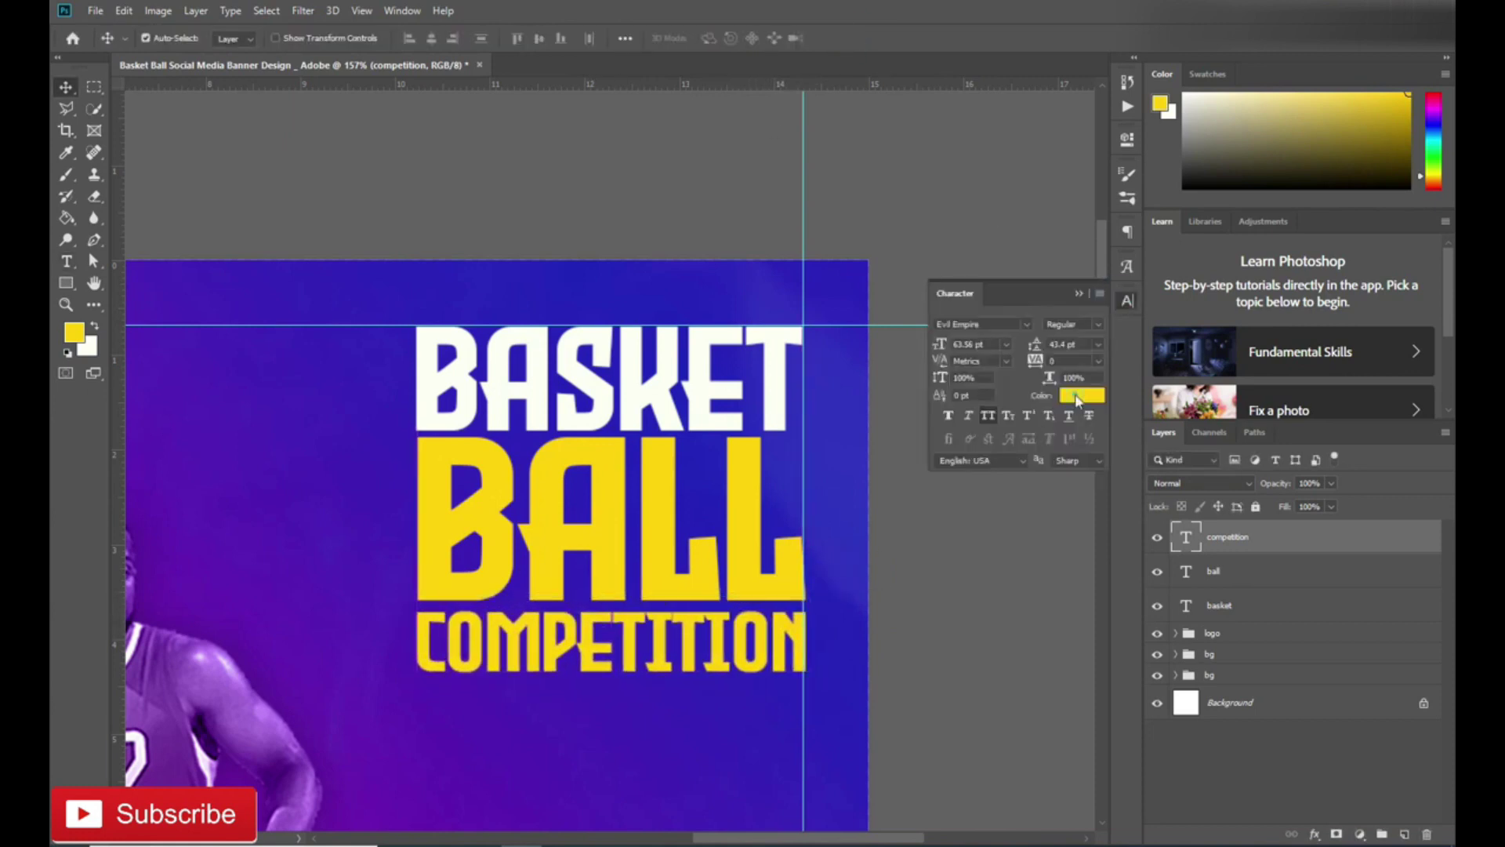
left_click(1082, 394)
left_click(712, 386)
left_click(1373, 547)
left_click(1098, 361)
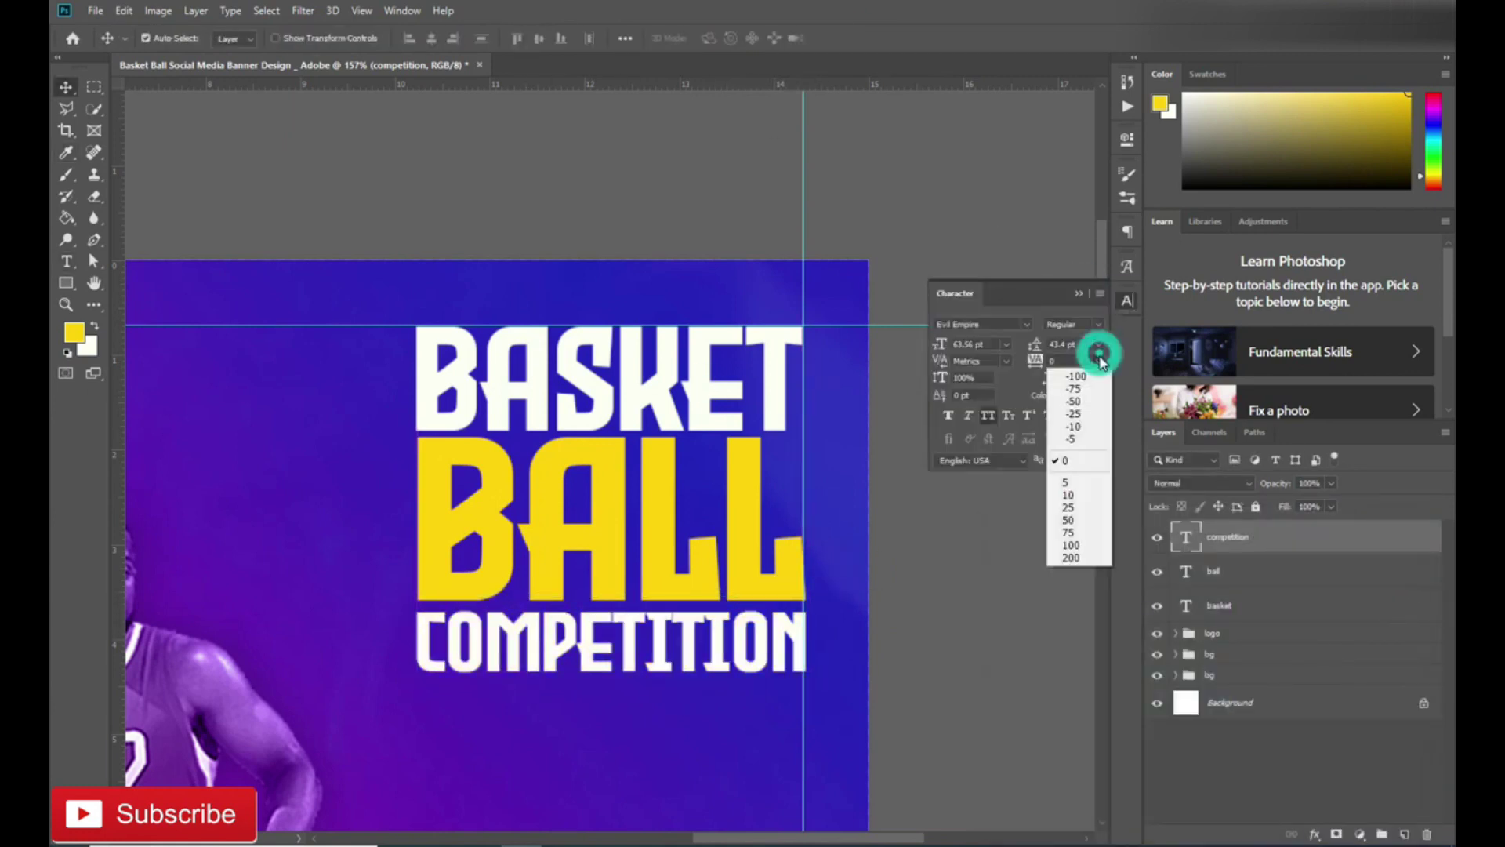
left_click(1071, 525)
left_click(1128, 300)
Step: Narrow COMPETITION to the title width under BALL and group the three title layers
key("ctrl+t")
left_click_drag(872, 641, 831, 641)
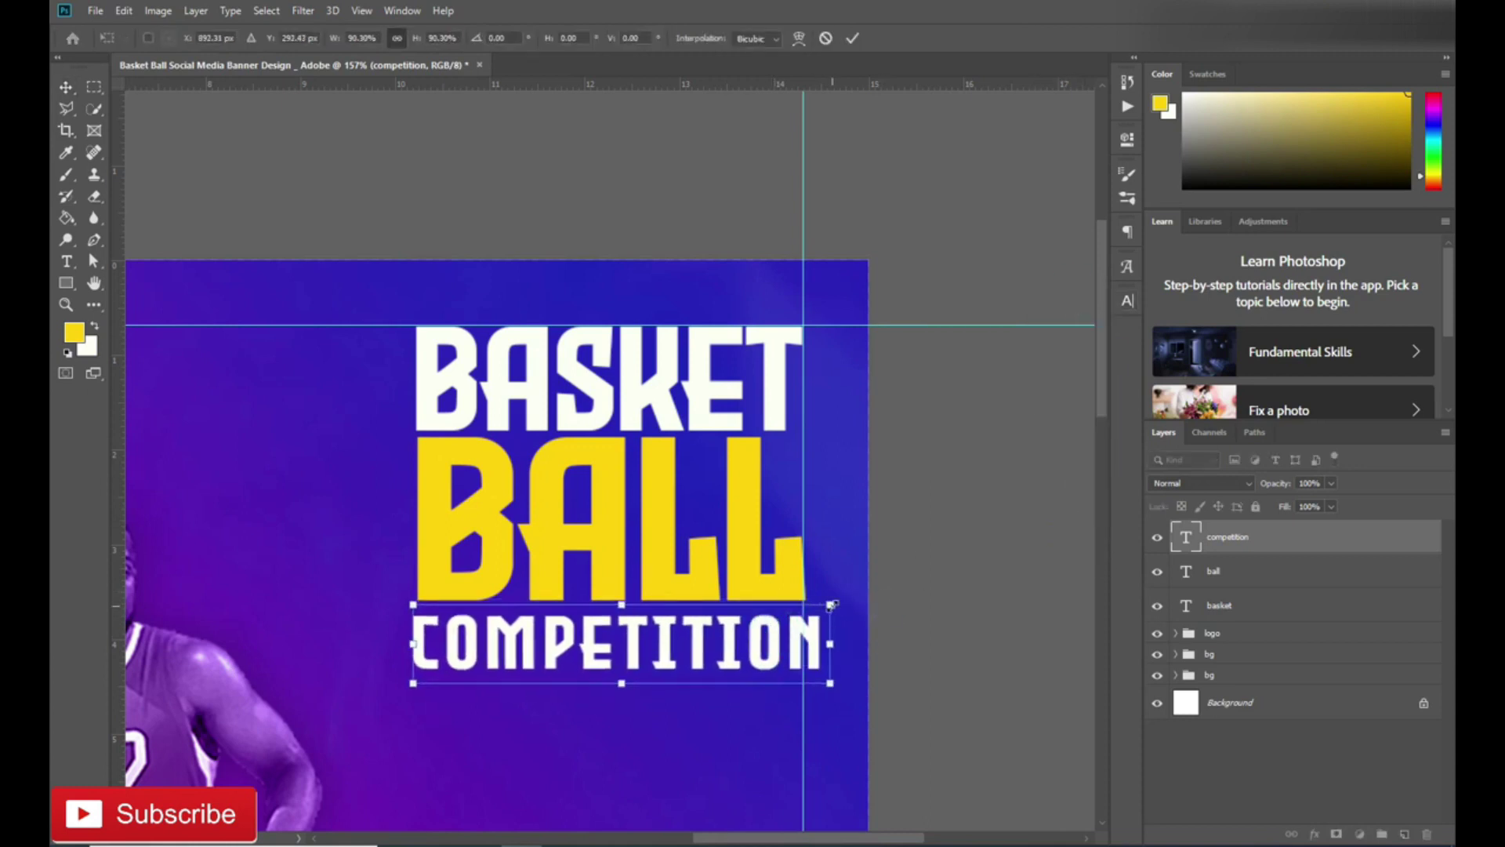
key("Return")
left_click_drag(627, 650, 630, 650)
key("ctrl+t")
key("Return")
left_click(1213, 605, "shift")
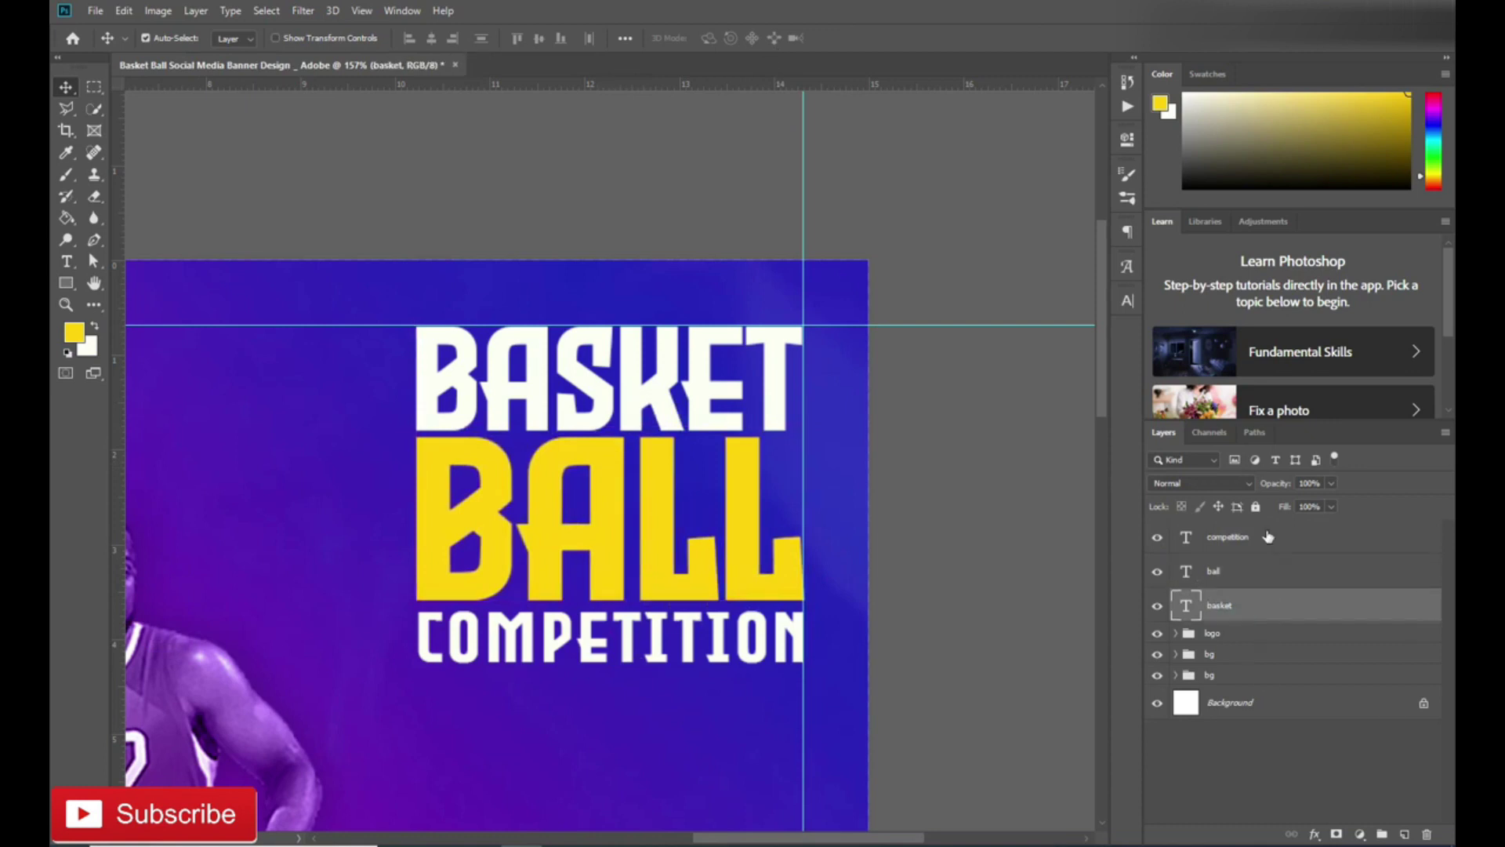
key("ctrl+g")
double_click(1218, 530)
Step: Add three-line ARE YOU READY! text below the title and enlarge it
scroll(709, 399, "down", 4)
scroll(709, 400, "left", 2)
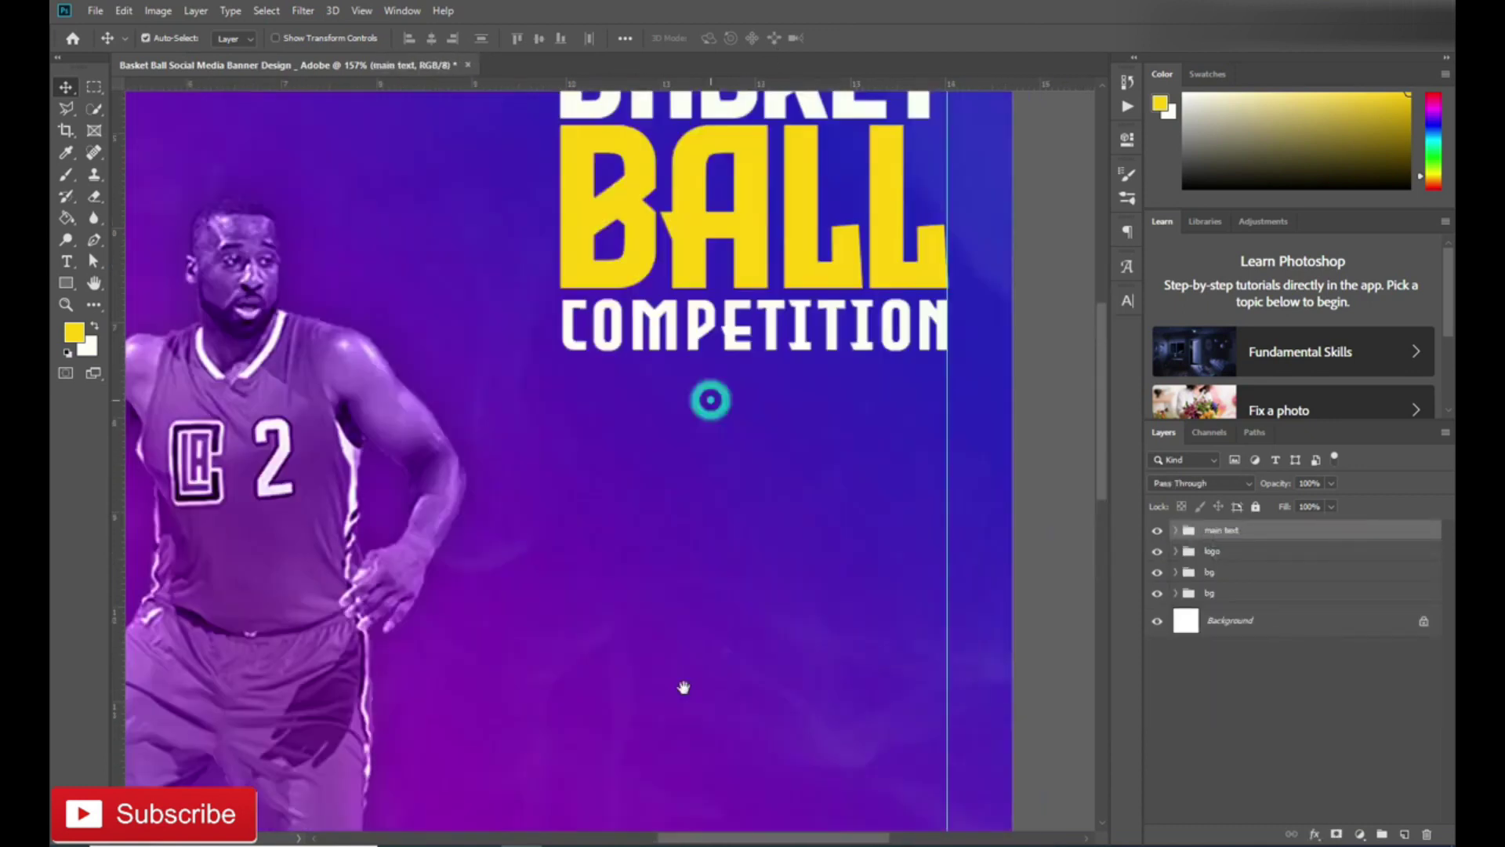
key("t")
left_click(567, 582)
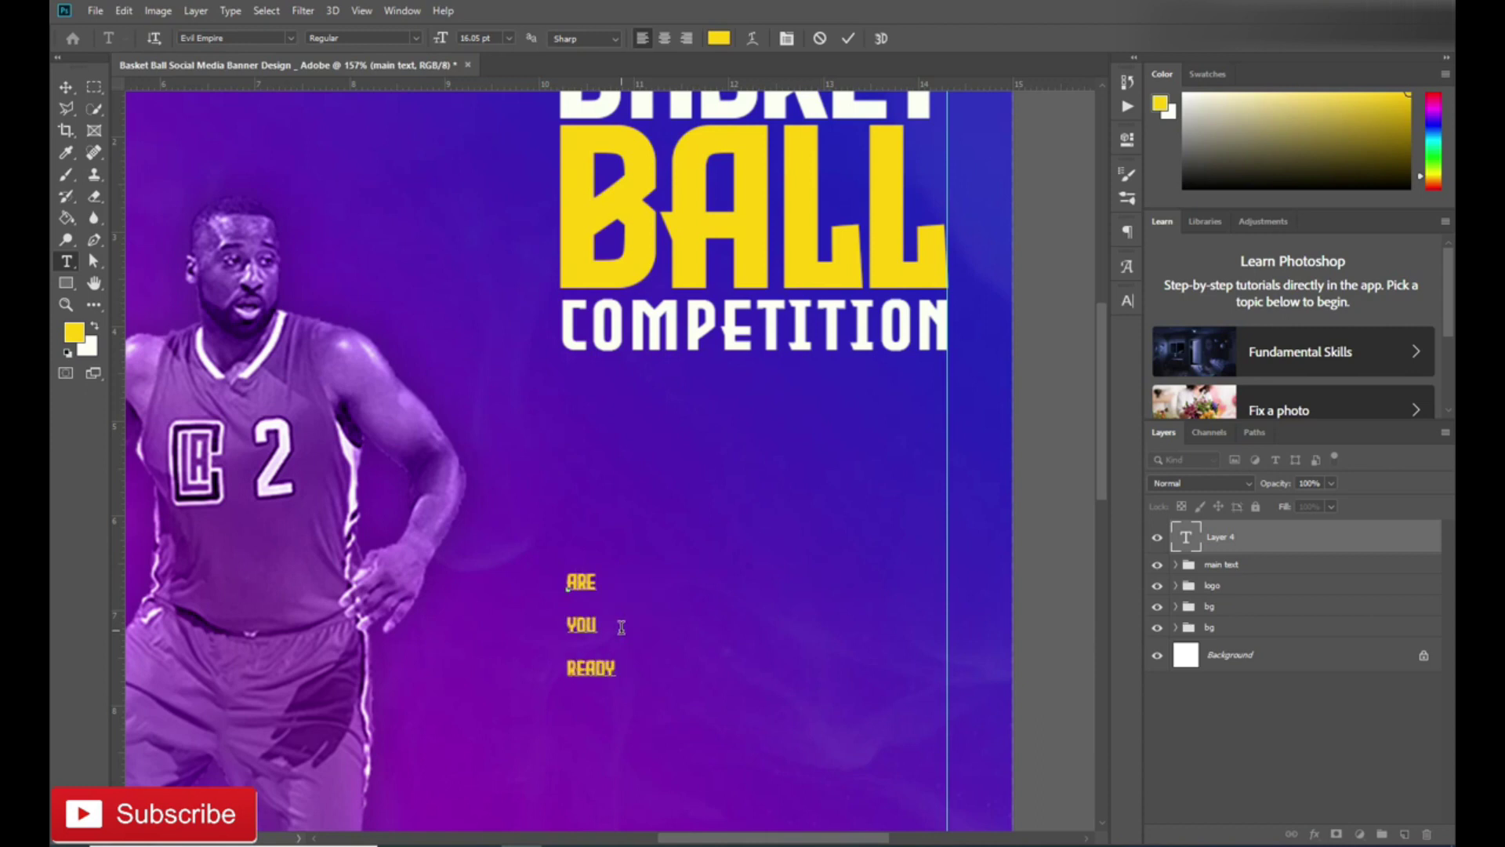
key("ctrl+Return")
key("ctrl+t")
left_click_drag(733, 672, 776, 823)
key("Return")
Step: Enlarge ARE YOU READY! further and tighten the spacing between its lines
scroll(548, 471, "down", 3)
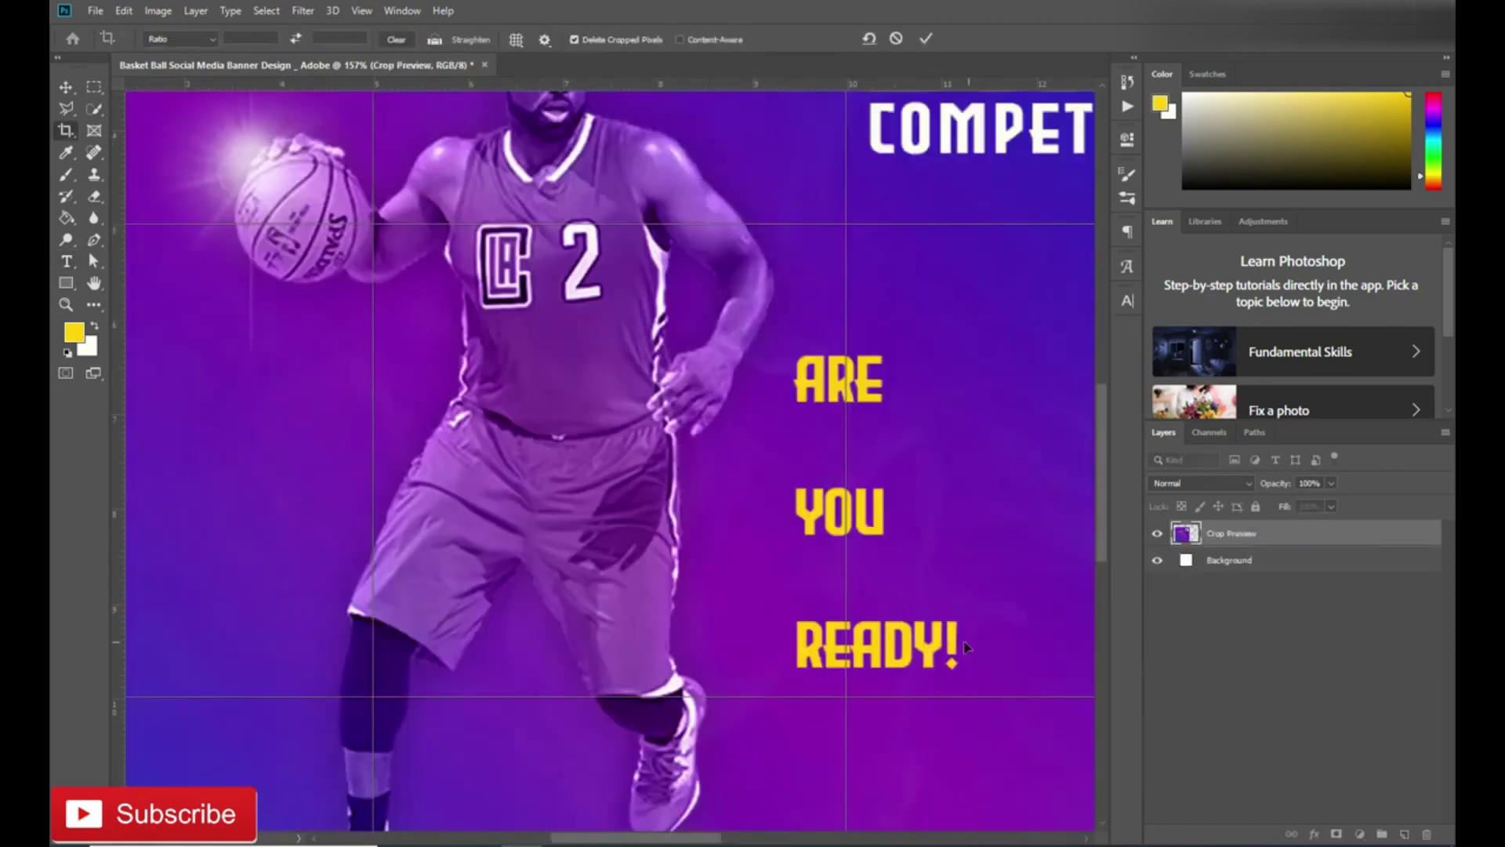
scroll(510, 455, "up", 2)
key("ctrl+t")
left_click_drag(690, 565, 717, 605)
key("Return")
left_click(1127, 301)
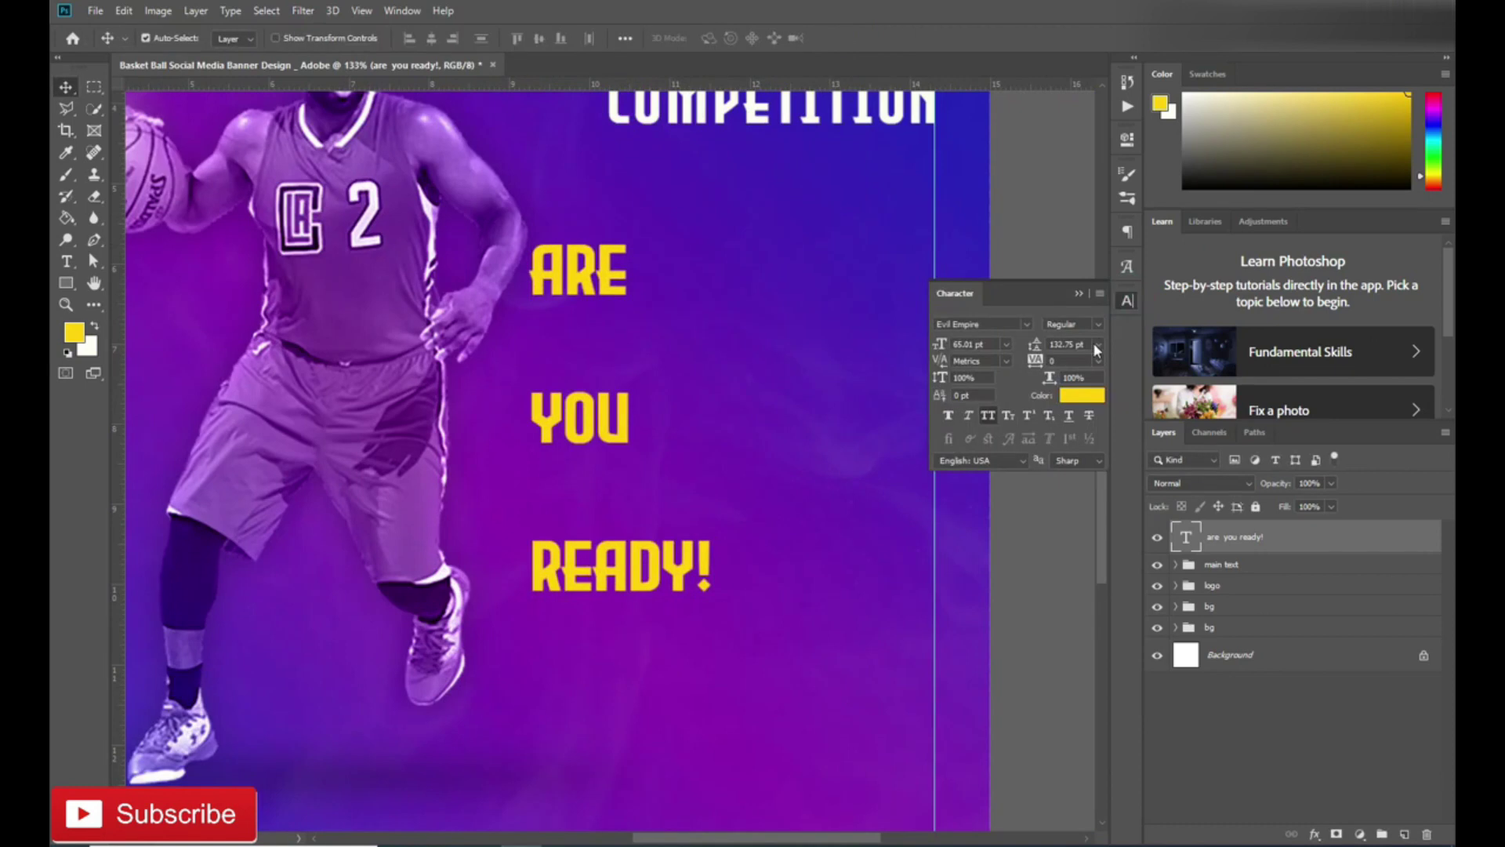
left_click_drag(1034, 345, 1016, 345)
left_click(1078, 294)
Step: Move and enlarge the text block, spread its lines slightly, and scale it up a touch
key("ctrl+t")
left_click_drag(731, 262, 685, 500)
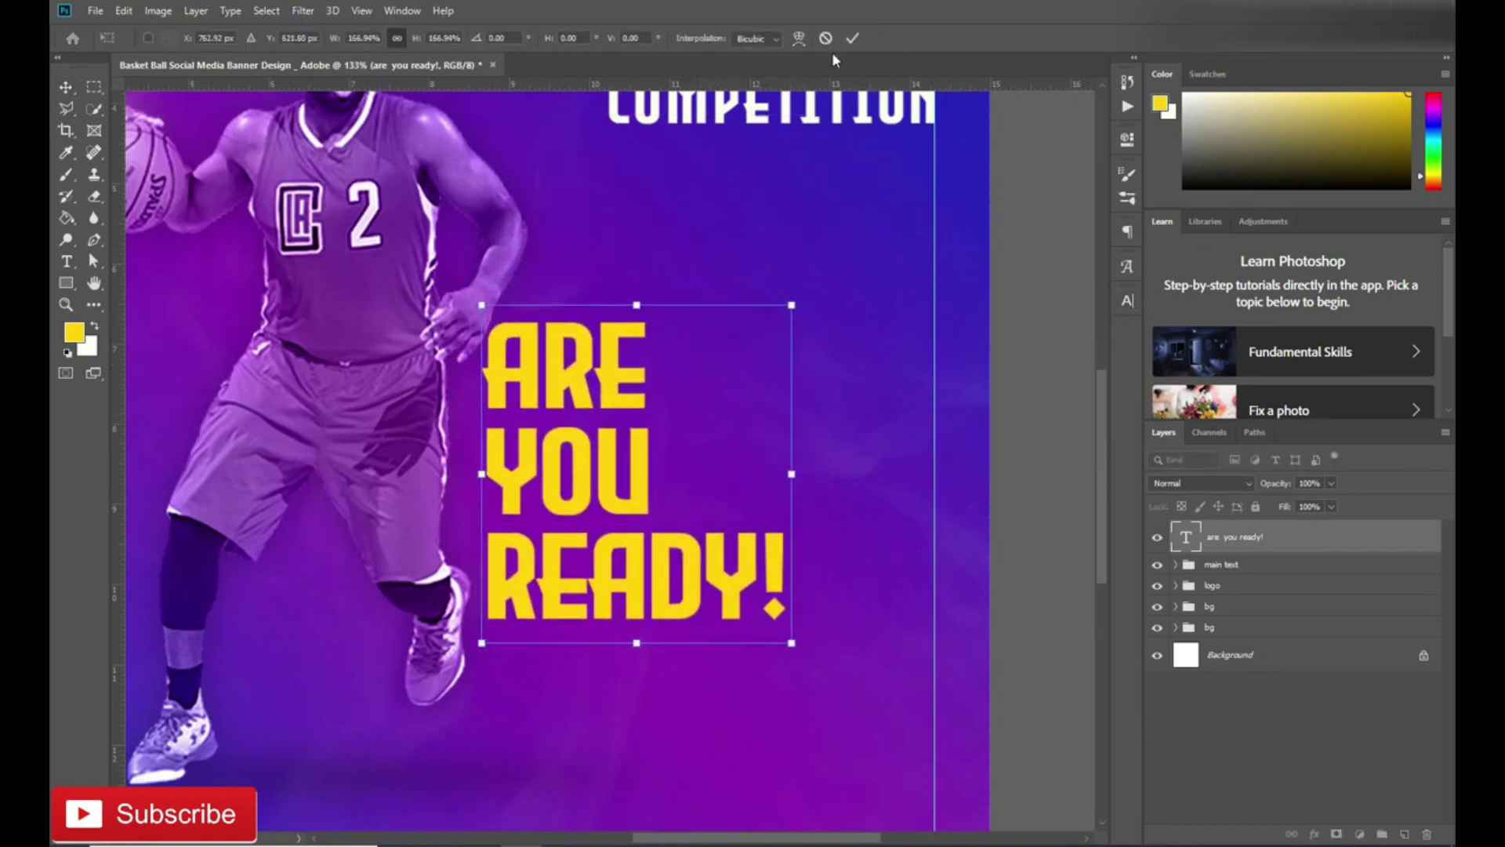
left_click(852, 37)
left_click(1128, 300)
left_click_drag(1035, 345, 1053, 345)
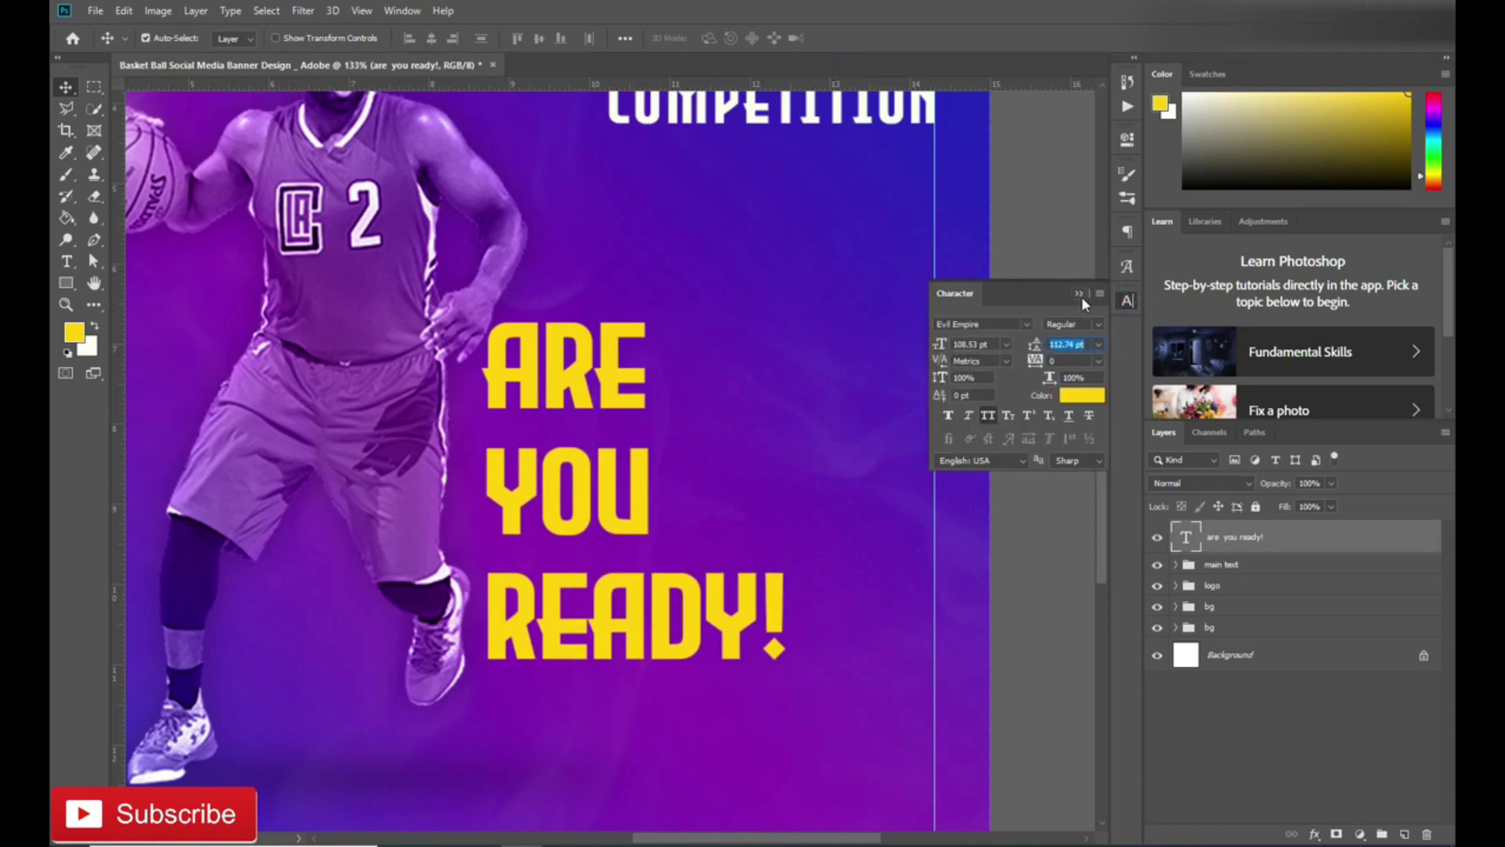
left_click(1079, 293)
key("ctrl+t")
left_click_drag(726, 384, 737, 368)
key("Return")
Step: Add a white Stroke outline to the ARE YOU READY! text
double_click(1333, 537)
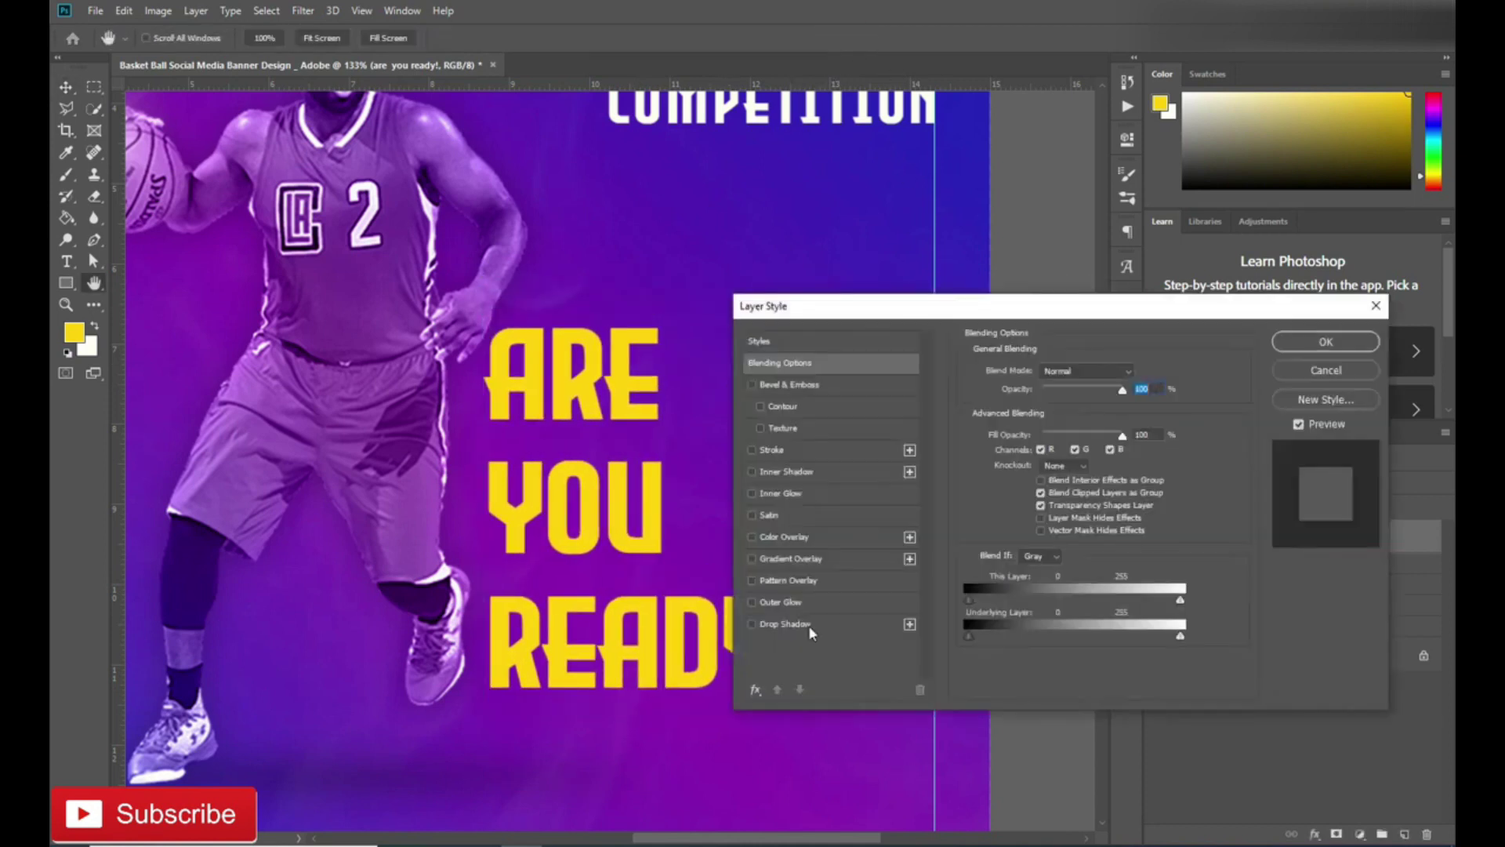
left_click(772, 450)
left_click(1006, 491)
left_click(998, 541)
left_click(1367, 544)
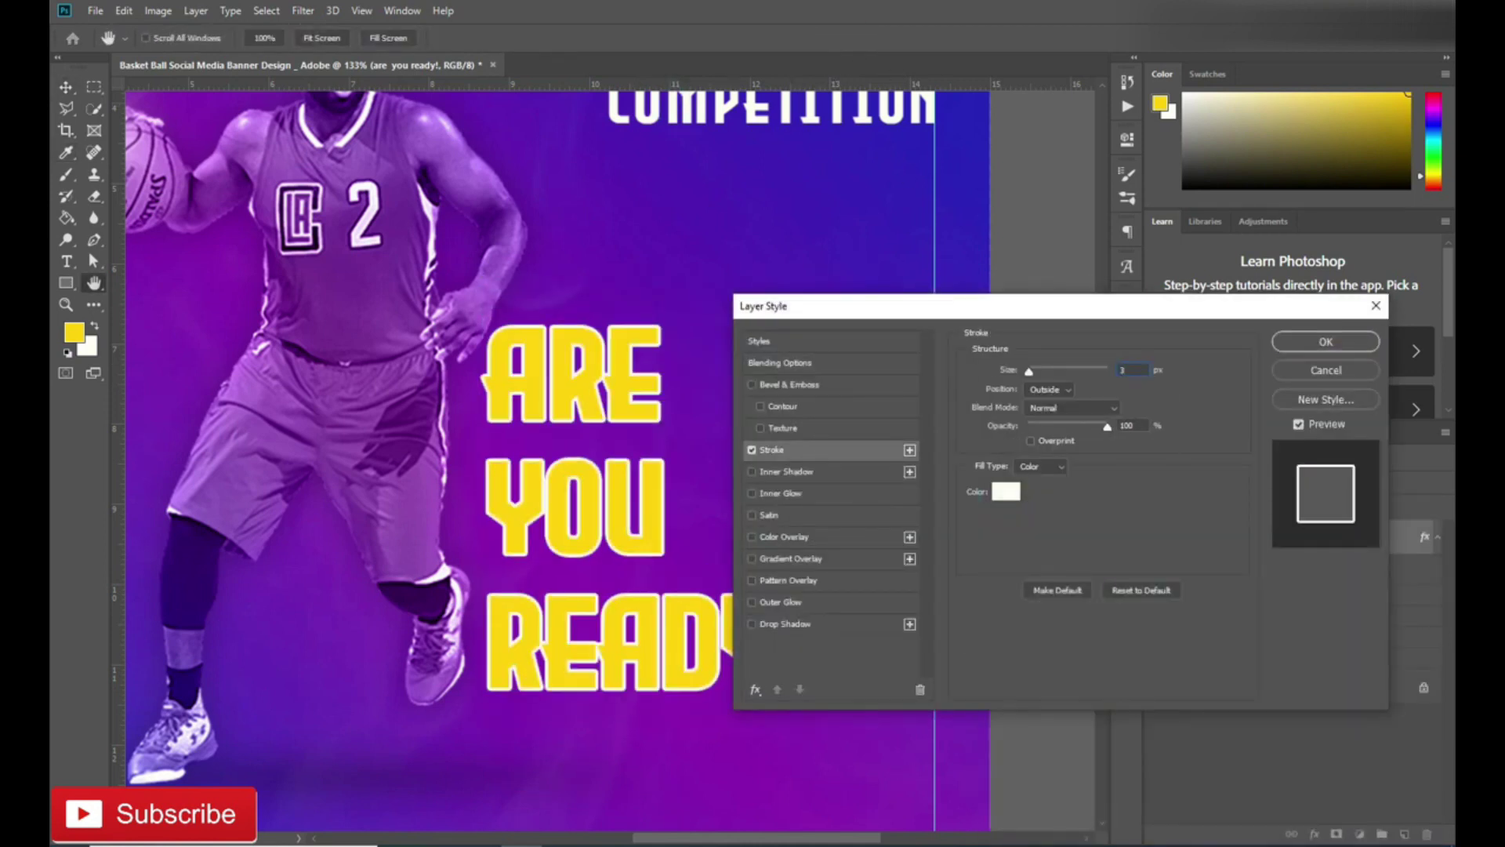
left_click(1326, 341)
Step: Set the text Fill to 0%, thin the stroke, and group the layer
left_click_drag(1330, 506, 1208, 505)
double_click(1220, 577)
left_click_drag(1061, 370, 1047, 370)
left_click(1328, 340)
key("ctrl+0")
left_click(1427, 541)
key("ctrl+g")
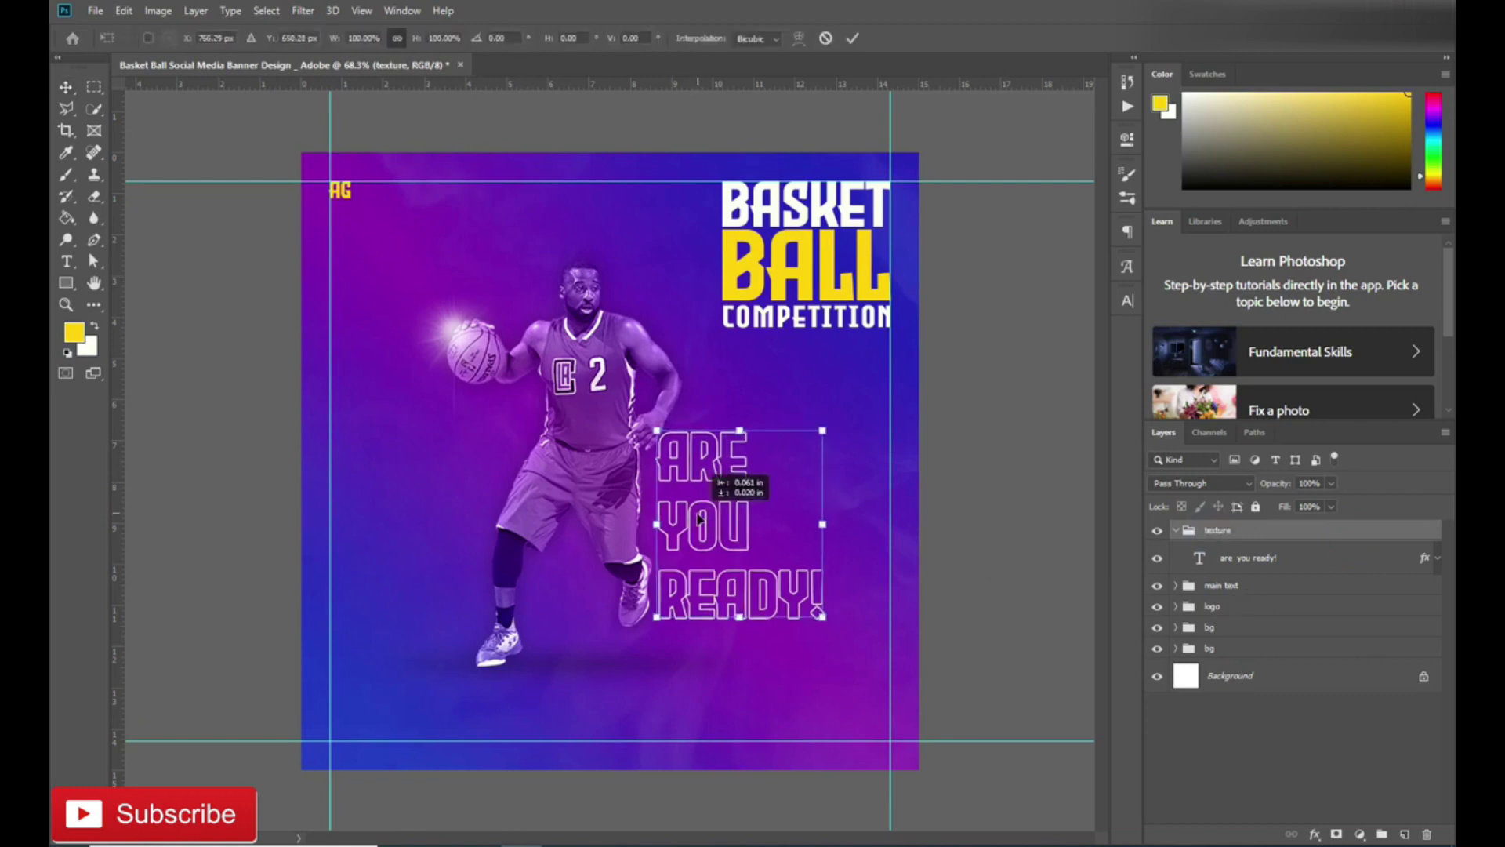
Step: Set the tracking of ARE YOU READY! to 75
left_click(1249, 557)
left_click(1127, 300)
left_click(1098, 360)
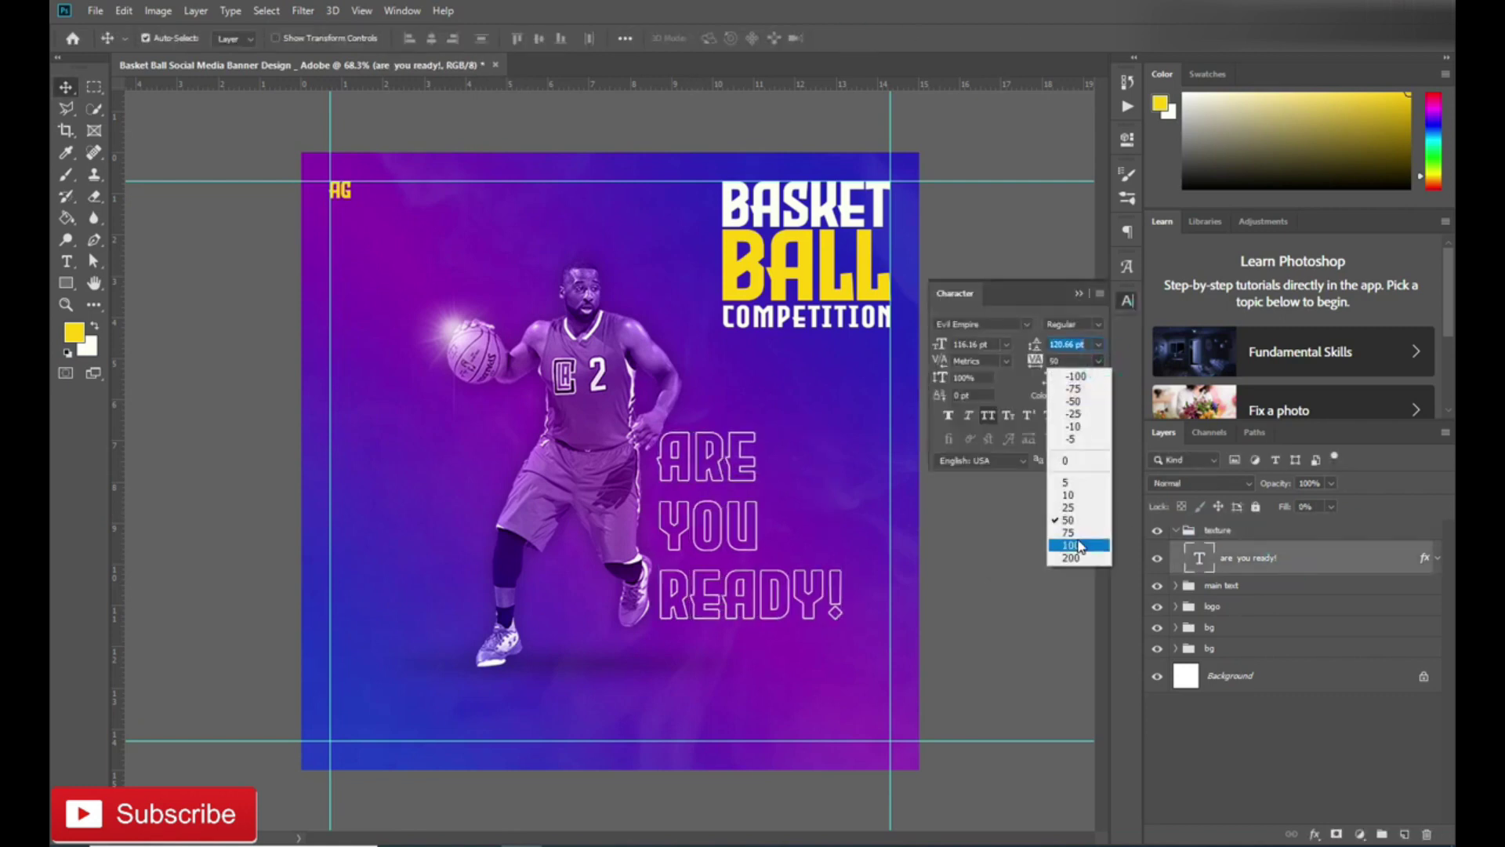
left_click(1096, 532)
left_click(1079, 293)
Step: Change ARE YOU READY! to the Air Americana font and shrink it slightly
left_click(1128, 300)
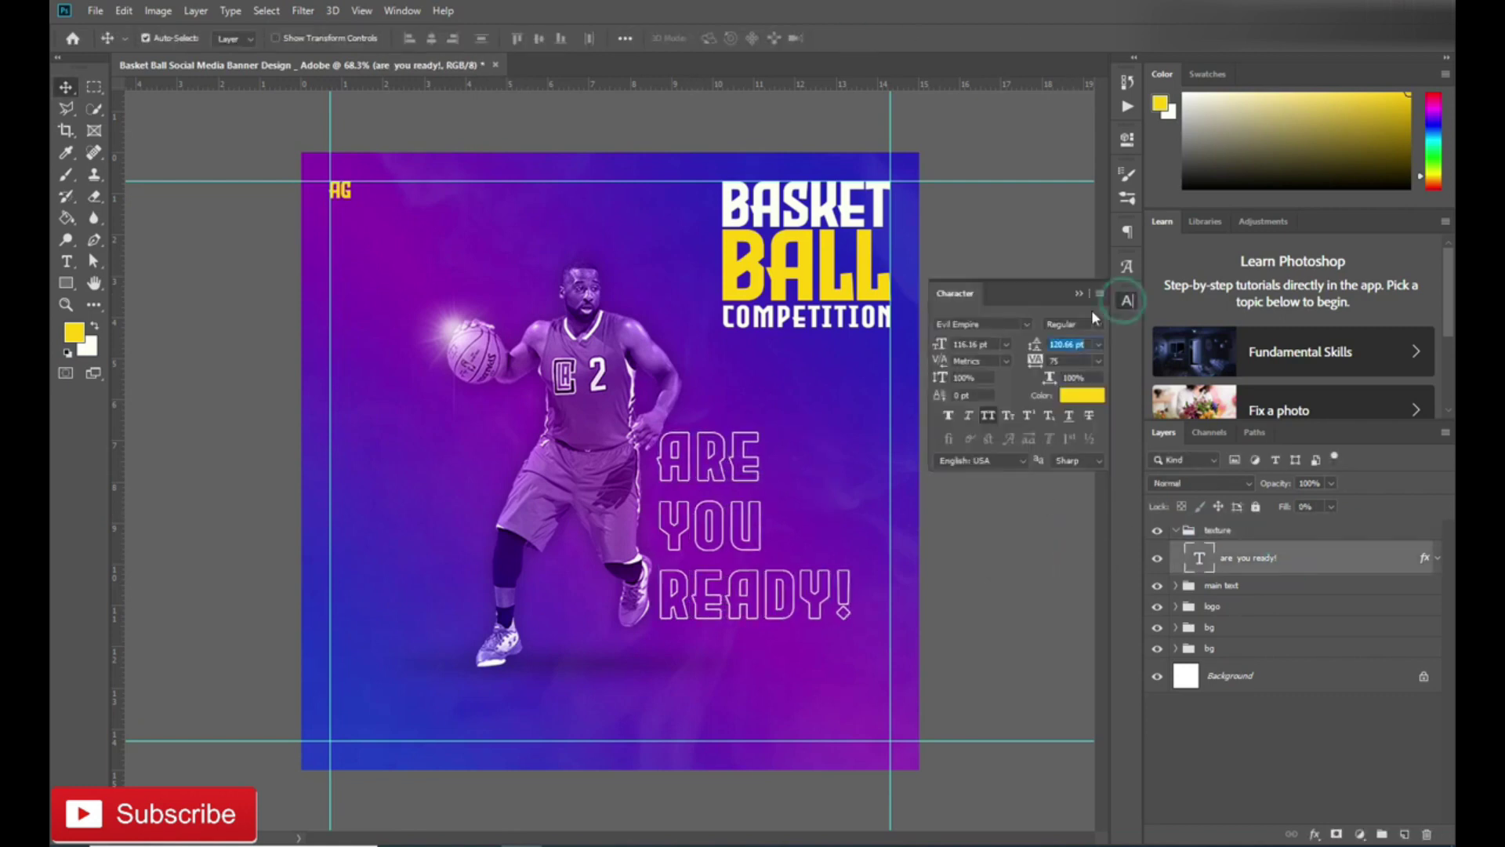
left_click(980, 324)
left_click(996, 388)
left_click(1080, 294)
left_click_drag(684, 426, 755, 524)
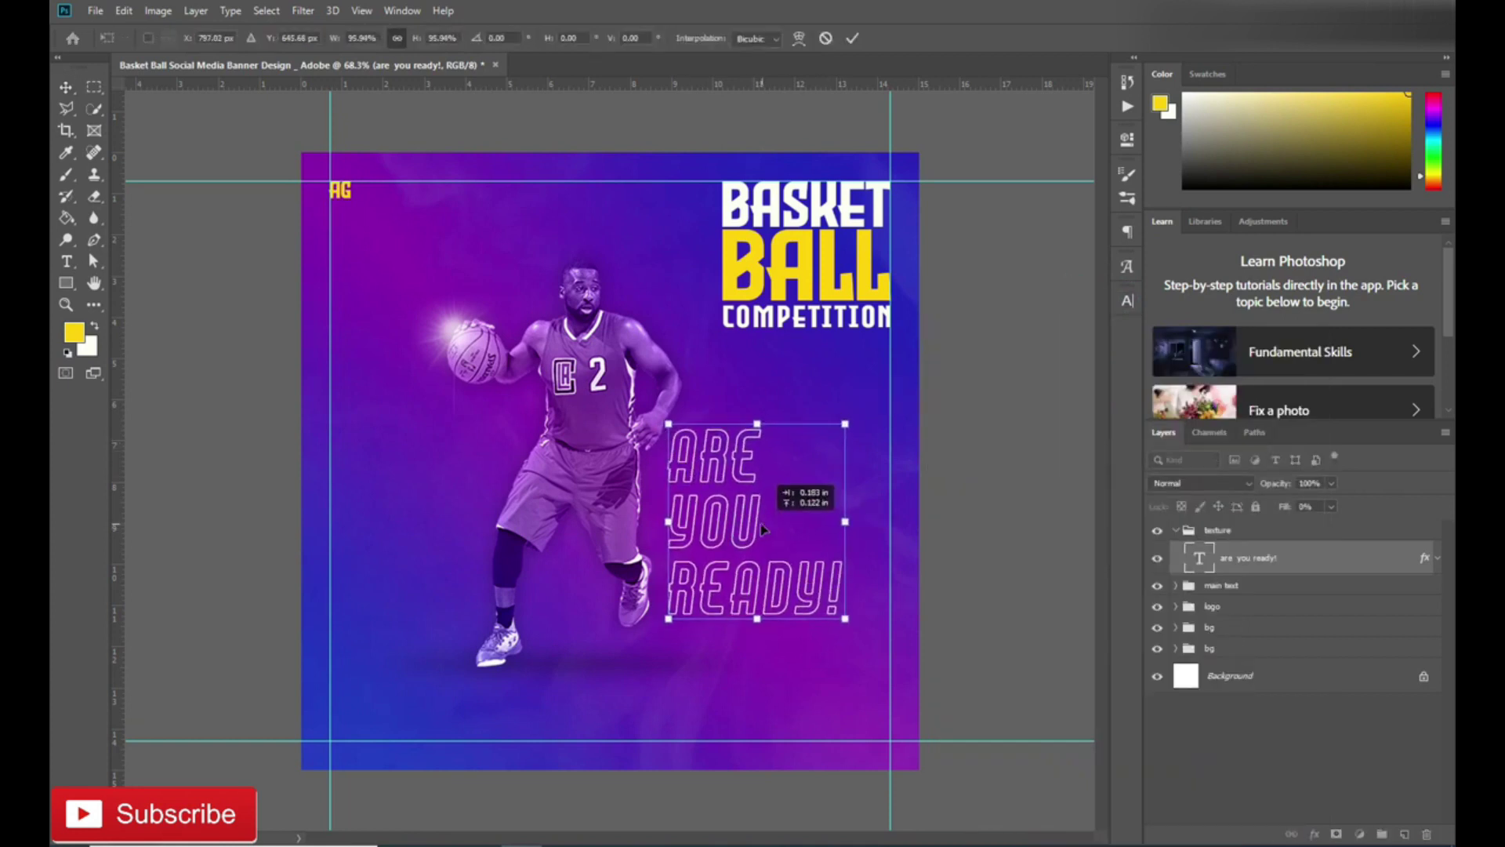
Step: Increase the tagline's leading and widen its tracking to 100
left_click(1128, 301)
left_click(1068, 344)
key("Up")
key("Up")
key("Up")
left_click(1098, 361)
left_click(1078, 541)
left_click(1079, 296)
key("ctrl+t")
Step: Shrink the ARE YOU READY! text a little and collapse the texture group
left_click_drag(843, 421, 819, 427)
left_click(847, 33)
left_click(1176, 530)
scroll(769, 685, "up", 3)
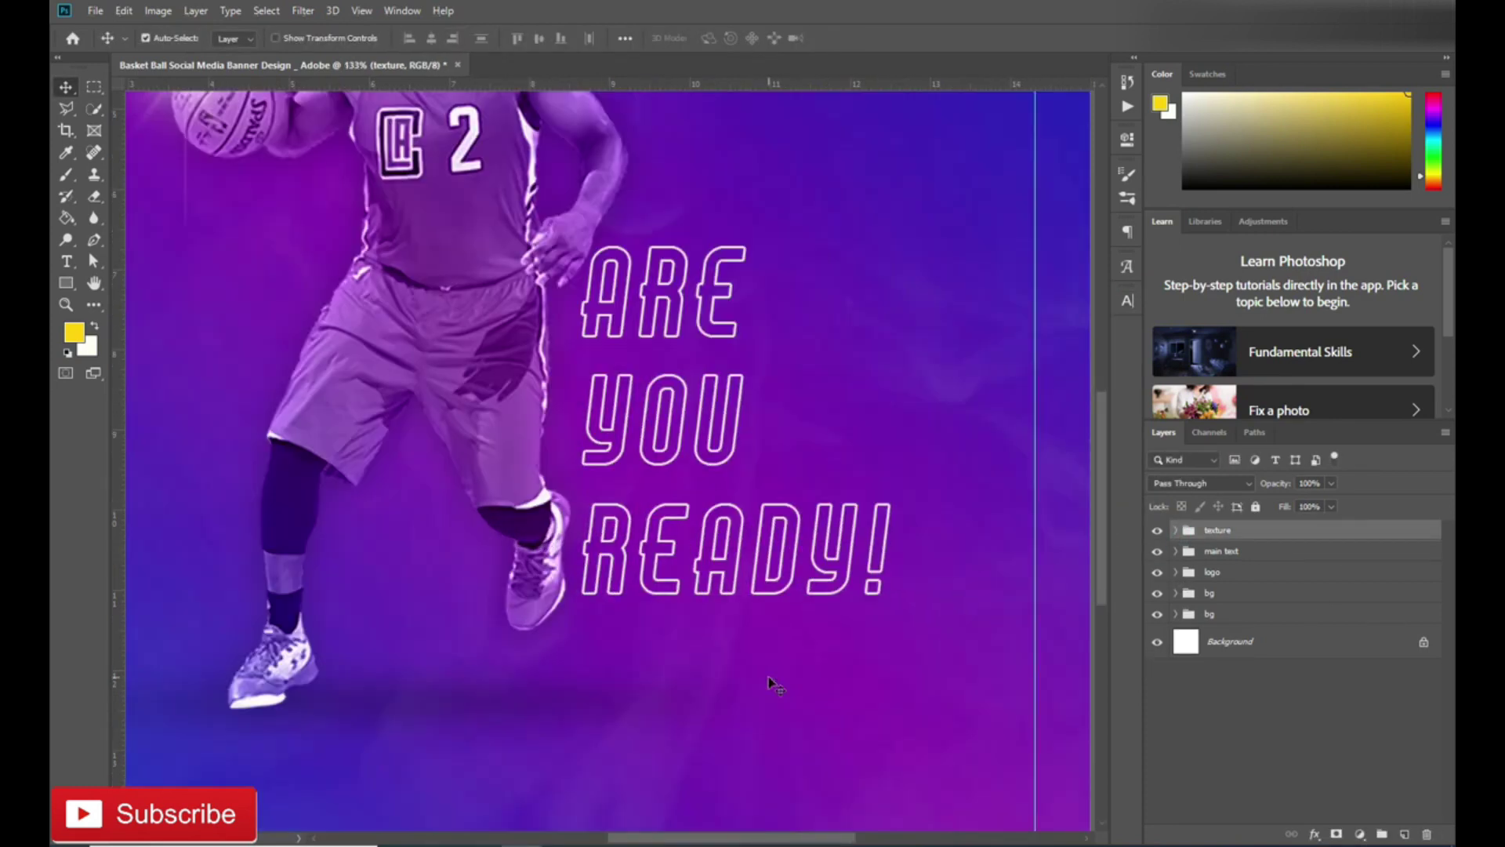
Step: Draw a yellow rectangle below the tagline with corner radius 50
key("u")
left_click_drag(599, 648, 808, 718)
type("50")
key("Return")
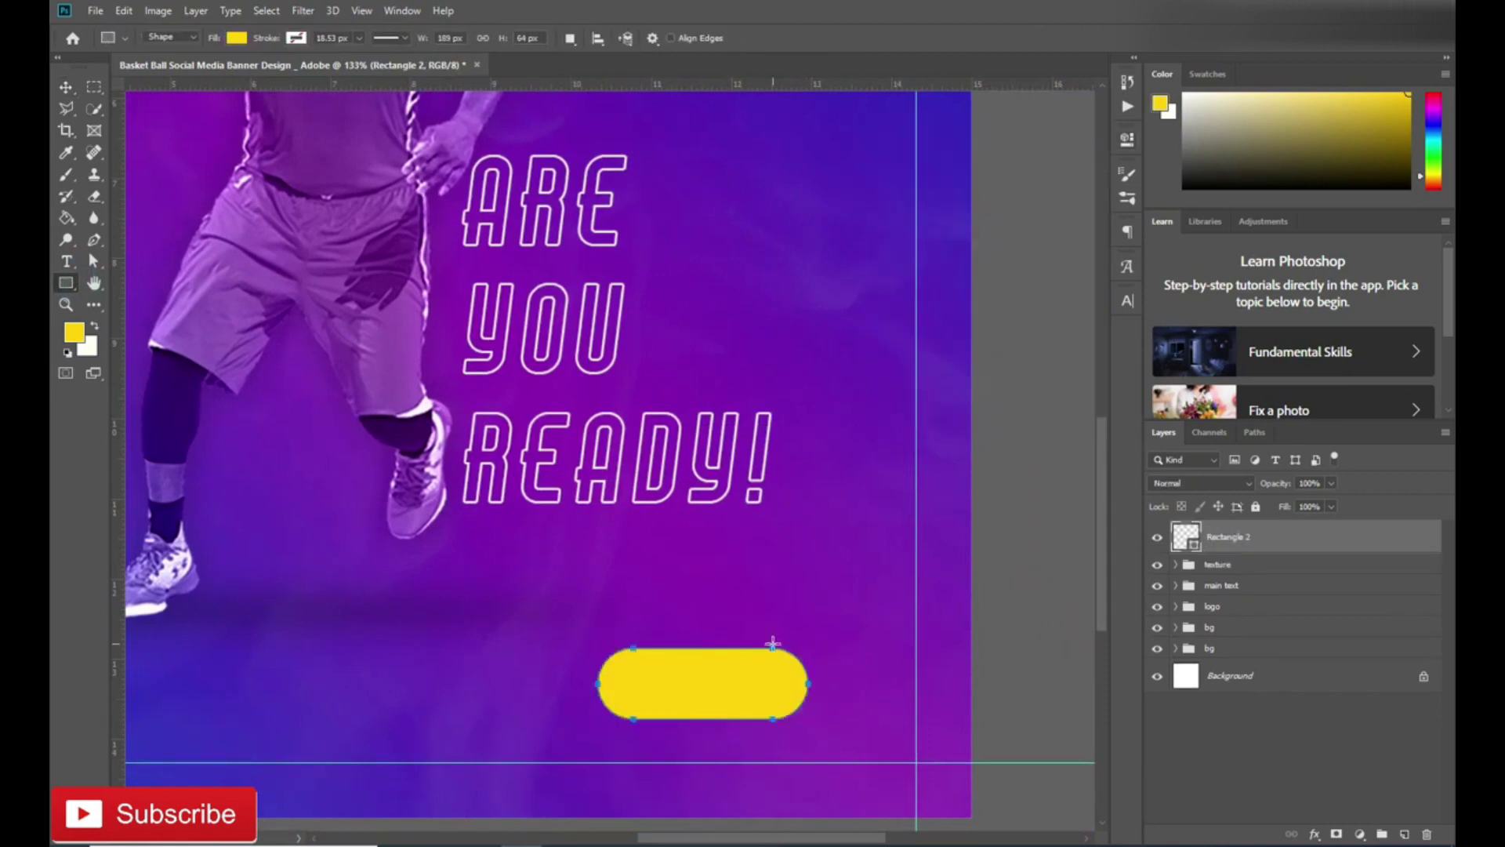
Step: Add dark VISIT NOW text on the pill, enlarged to fill it
left_click(779, 598)
left_click(1128, 266)
left_click(1082, 395)
left_click(1368, 548)
key("ctrl+t")
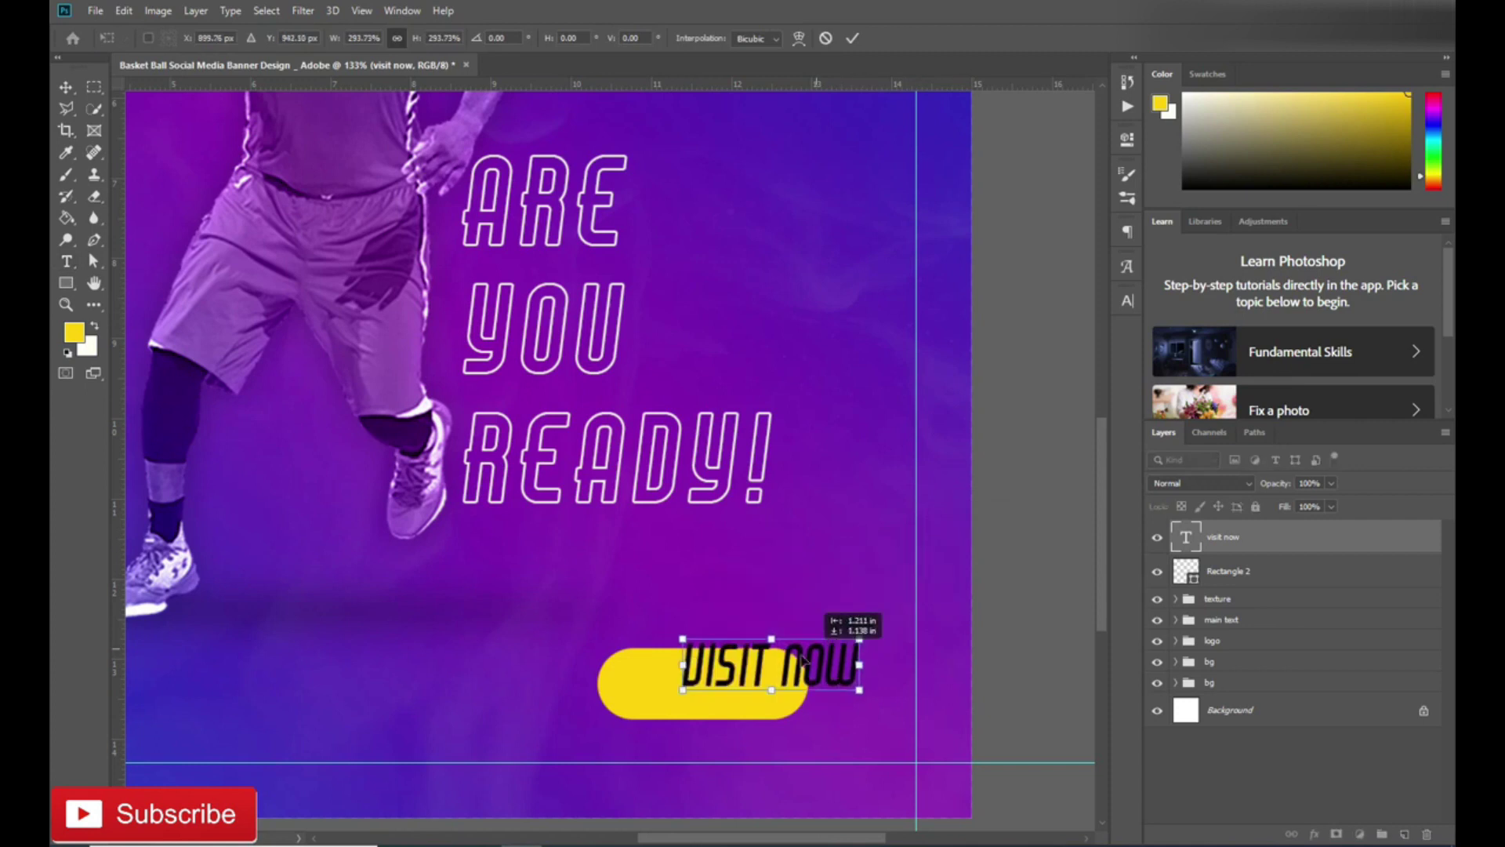
key("ctrl+t")
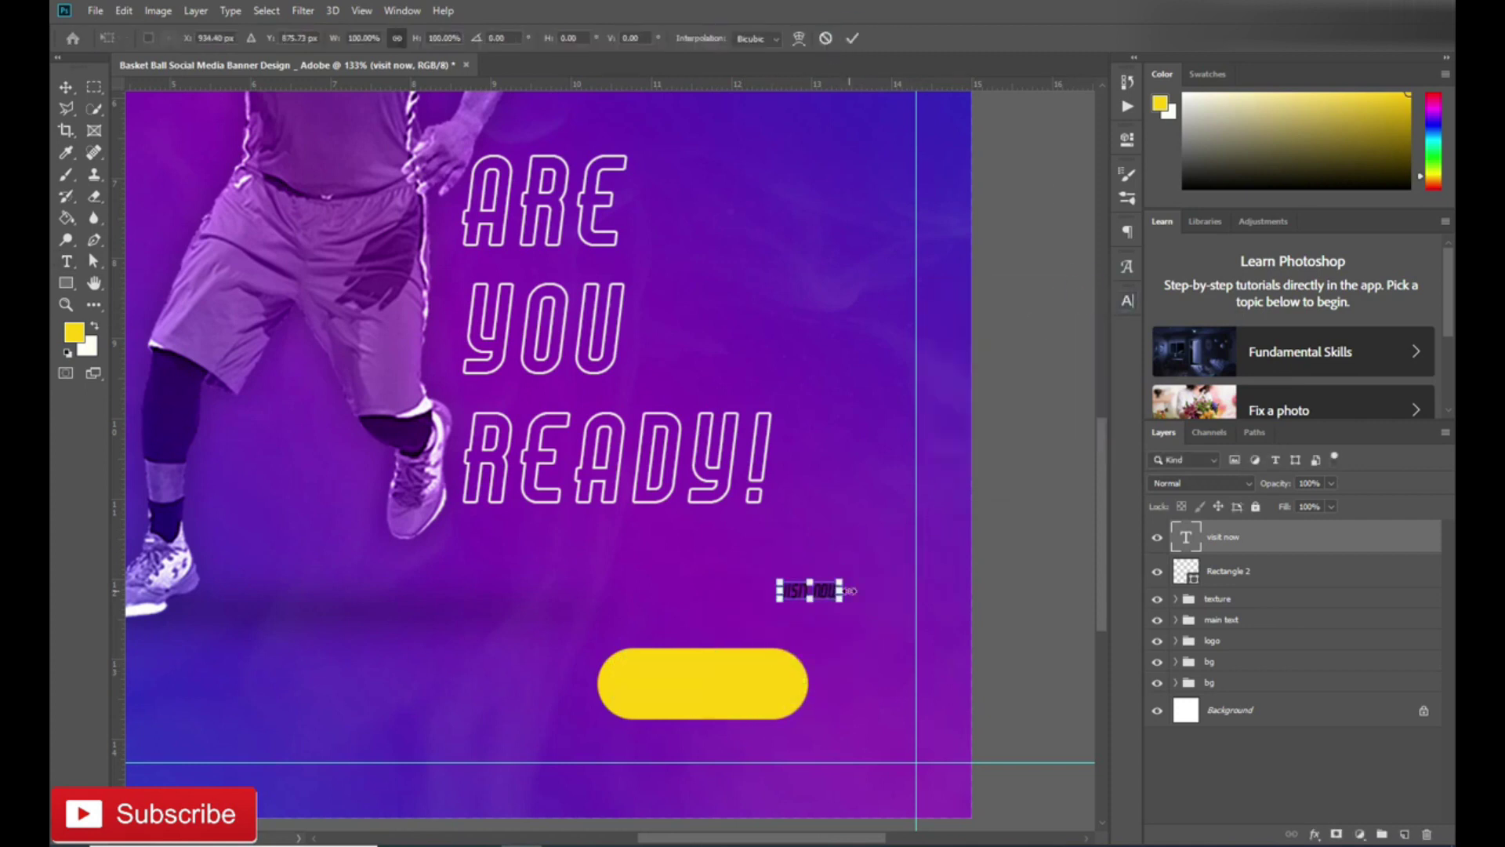
left_click_drag(736, 657, 713, 679)
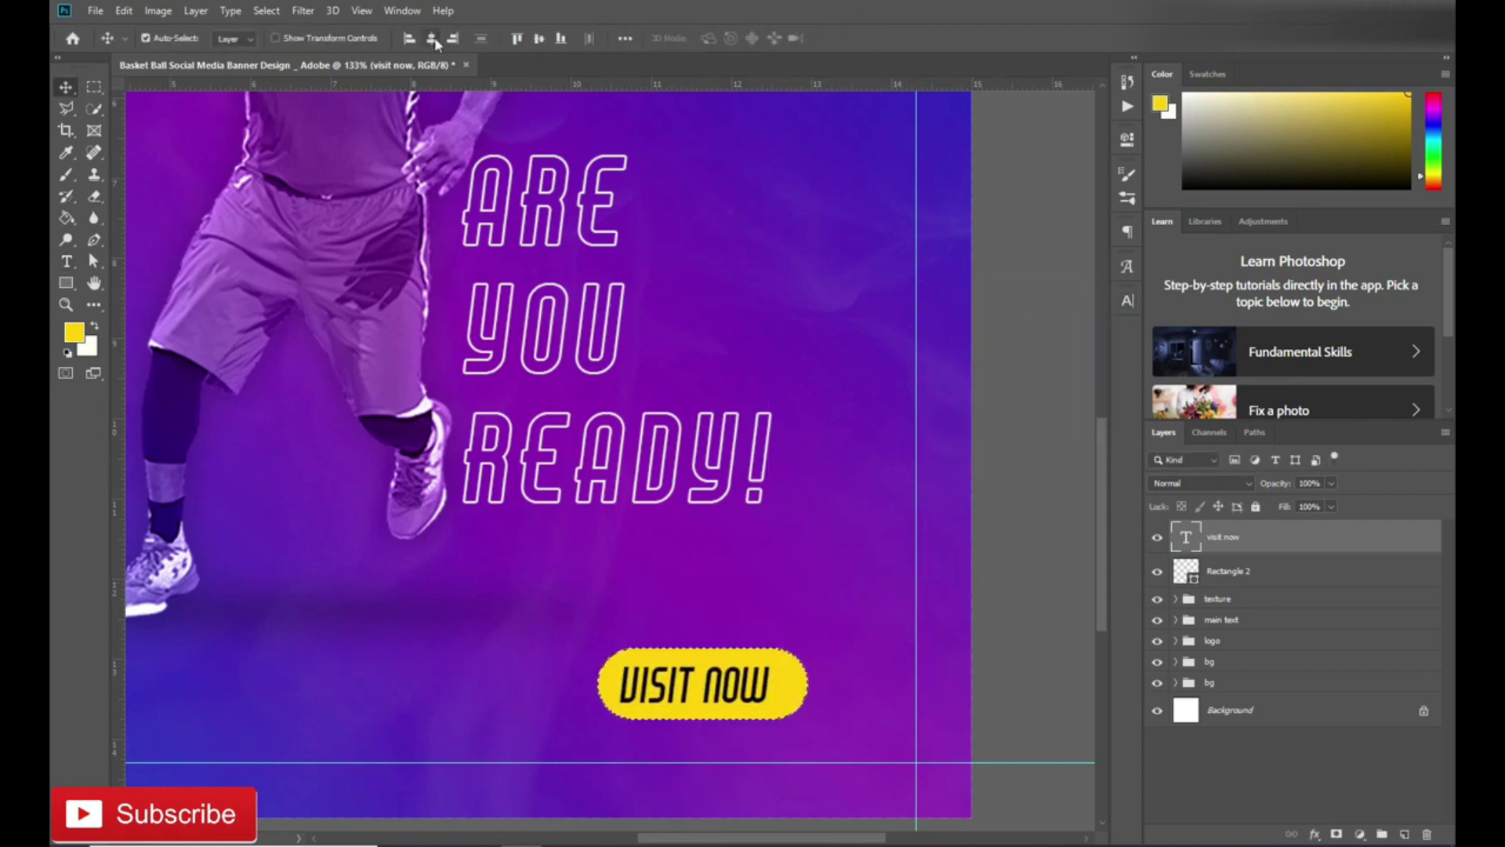
Step: Group the pill and VISIT NOW as 'botton' and make the button slightly shorter
left_click(1229, 571, "shift")
key("ctrl+g")
double_click(1212, 530)
type("botton")
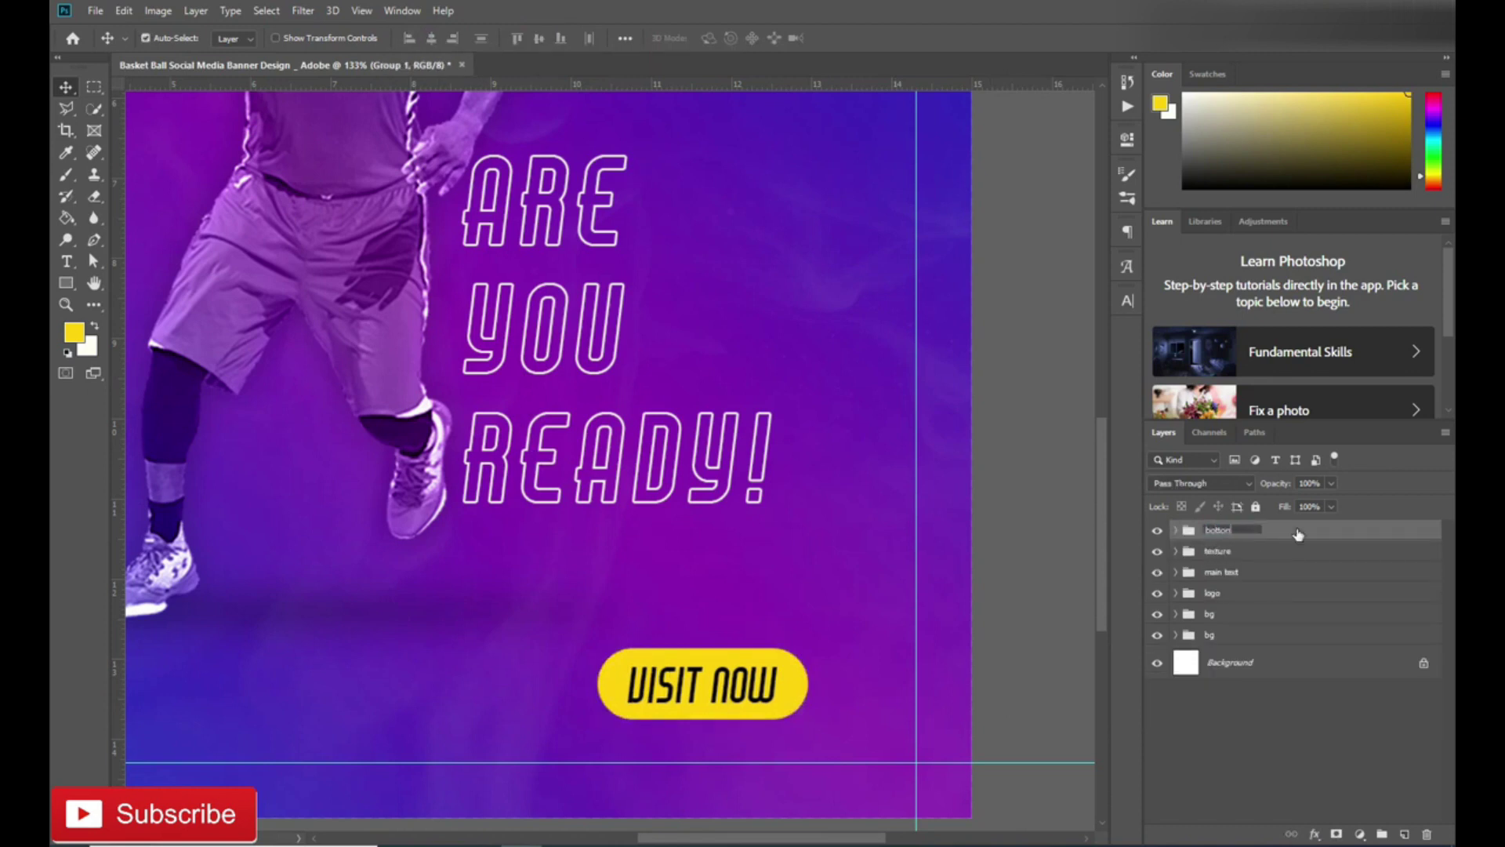
key("Return")
scroll(723, 711, "up", 3)
key("ctrl+t")
mouse_move(676, 577)
left_mouse_down()
mouse_move(685, 593)
mouse_move(825, 600)
left_mouse_up()
Step: Add a light-coloured phone number under the button, enlarged and positioned
key("Return")
scroll(865, 301, "down", 2)
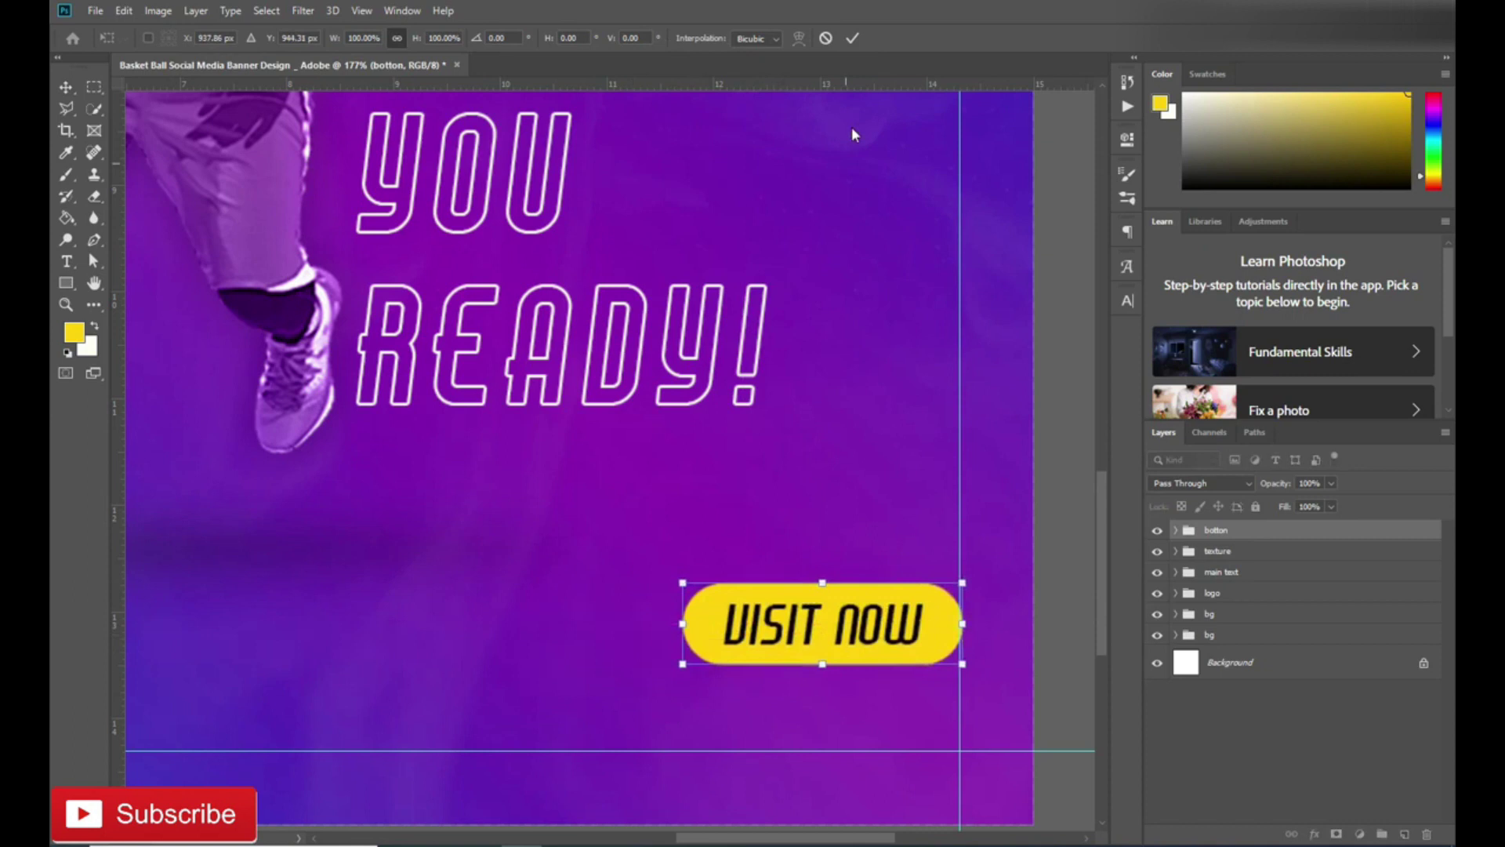
left_click(551, 698)
type("+321-456-9870")
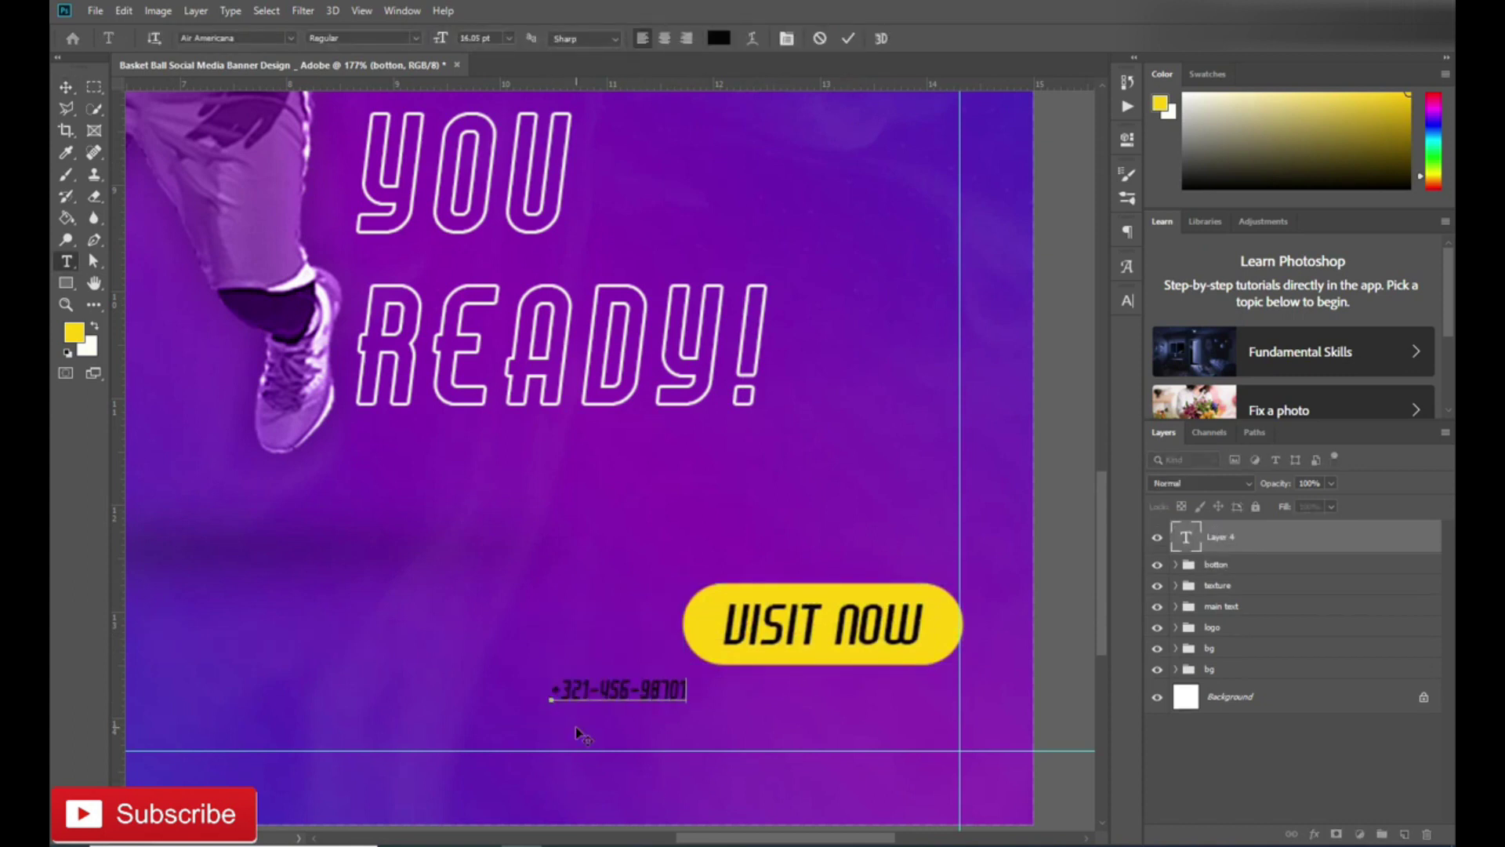
left_click(1127, 300)
left_click(1082, 395)
left_click(750, 392)
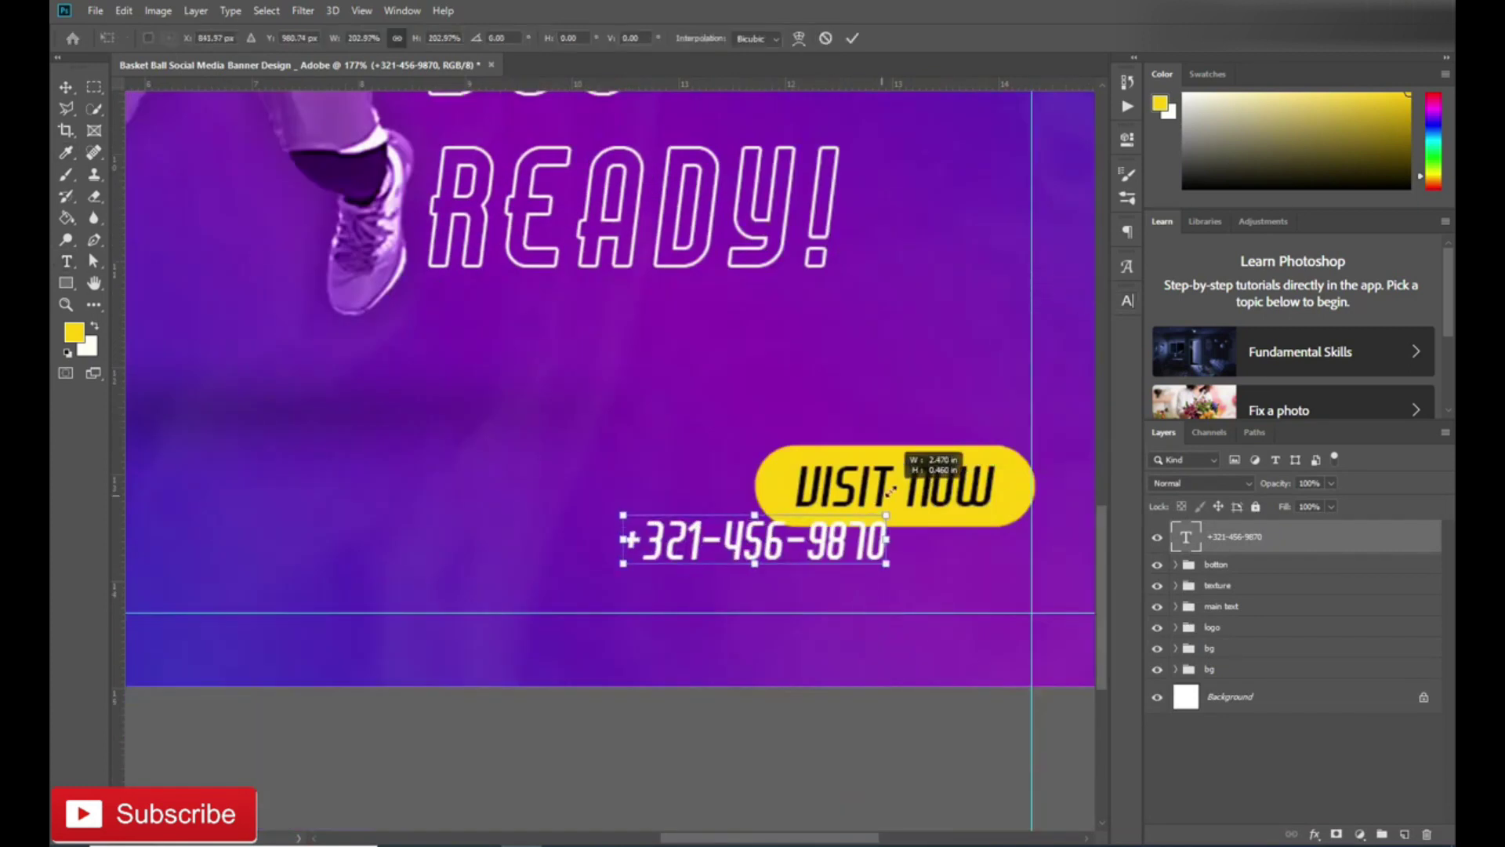
left_click_drag(891, 491, 1035, 533)
key("Return")
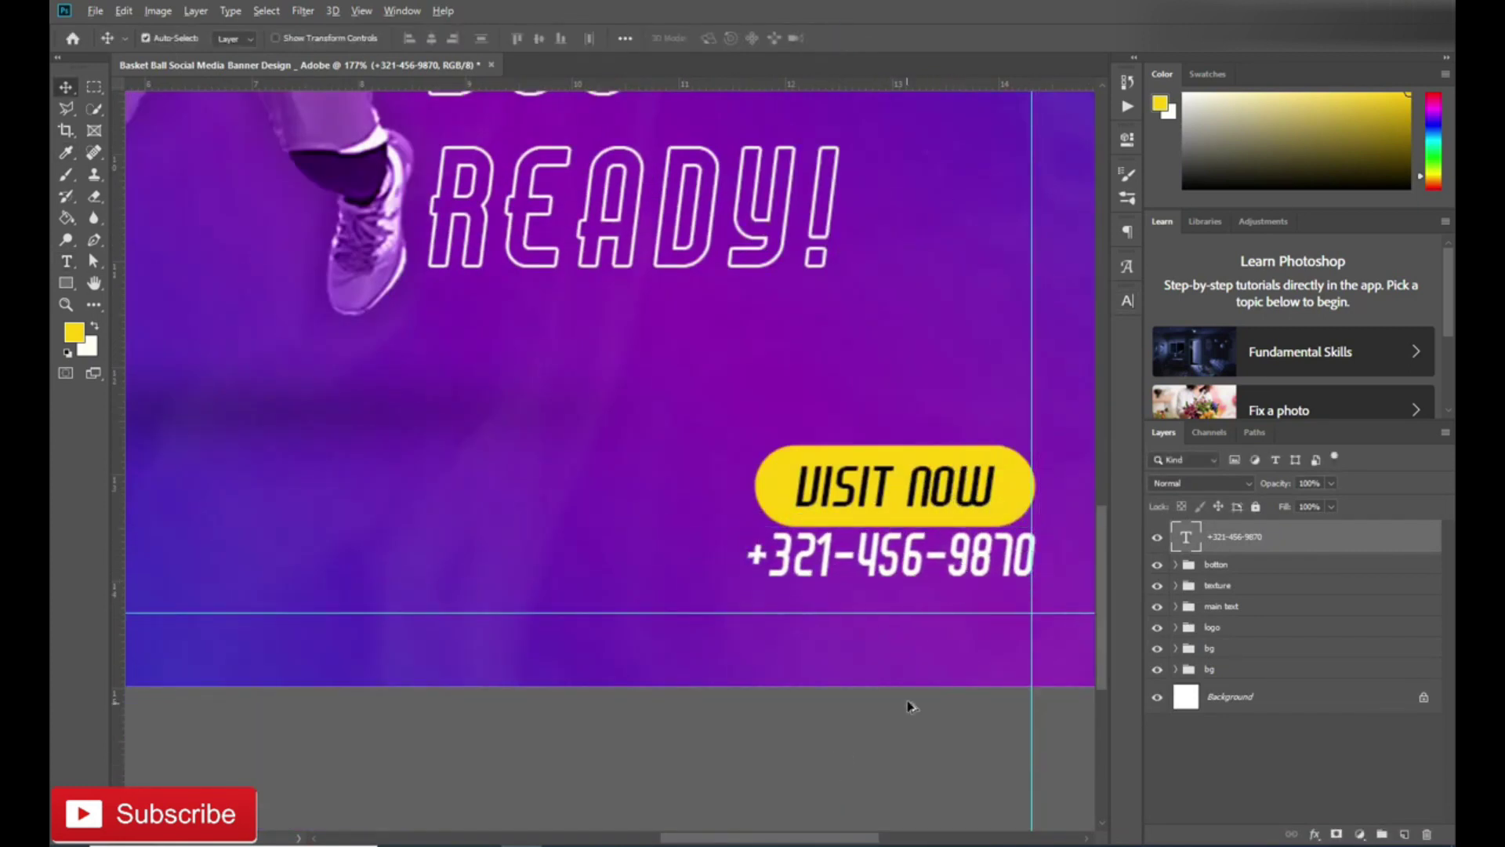
Step: Add a website line under the phone number
scroll(910, 706, "up", 3)
key("t")
left_click(624, 558)
type("www.asiagames.com")
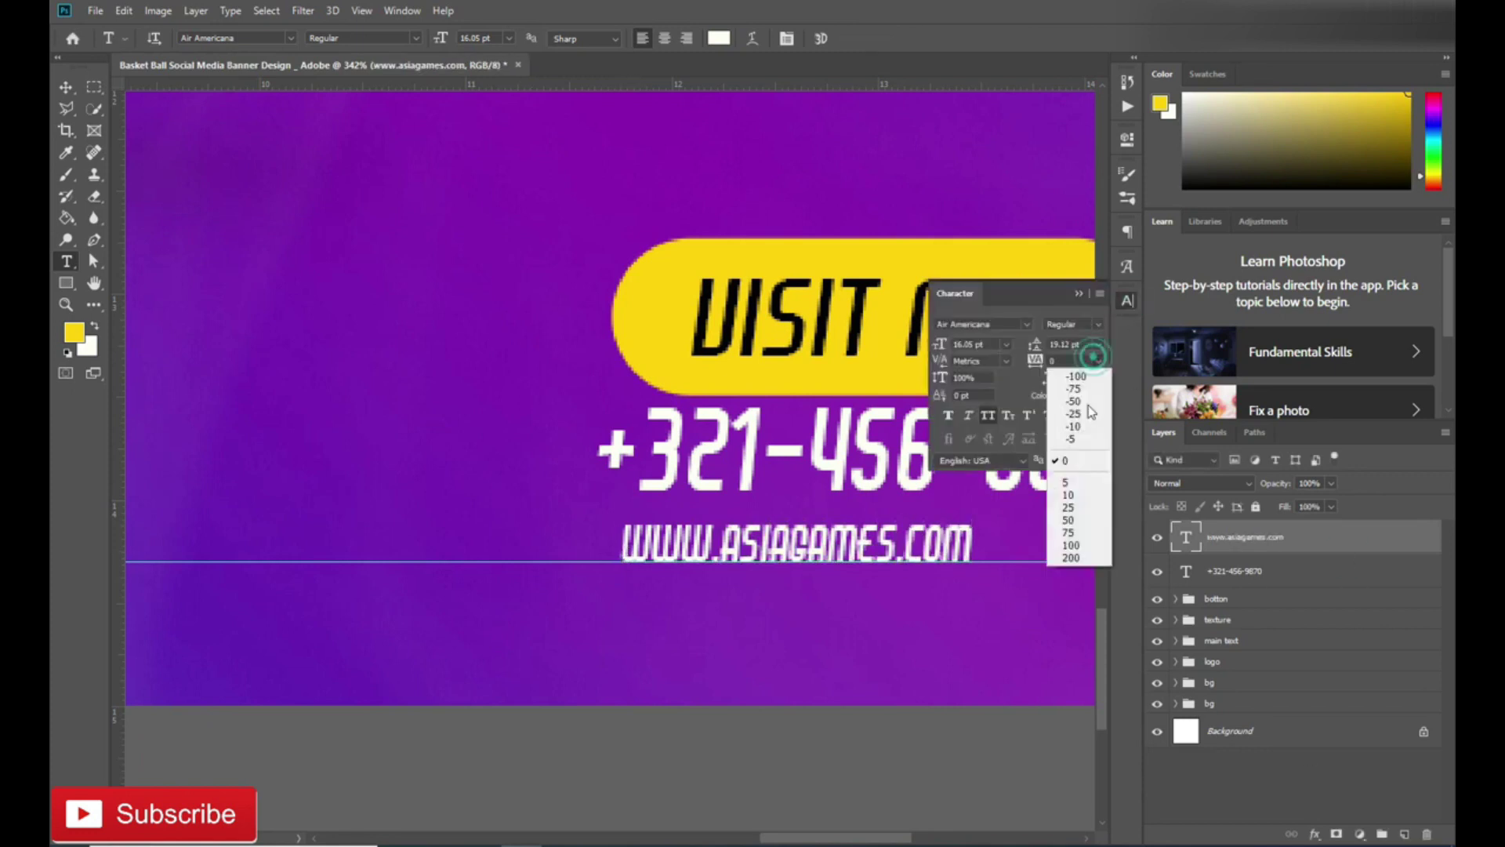
scroll(935, 570, "down", 5)
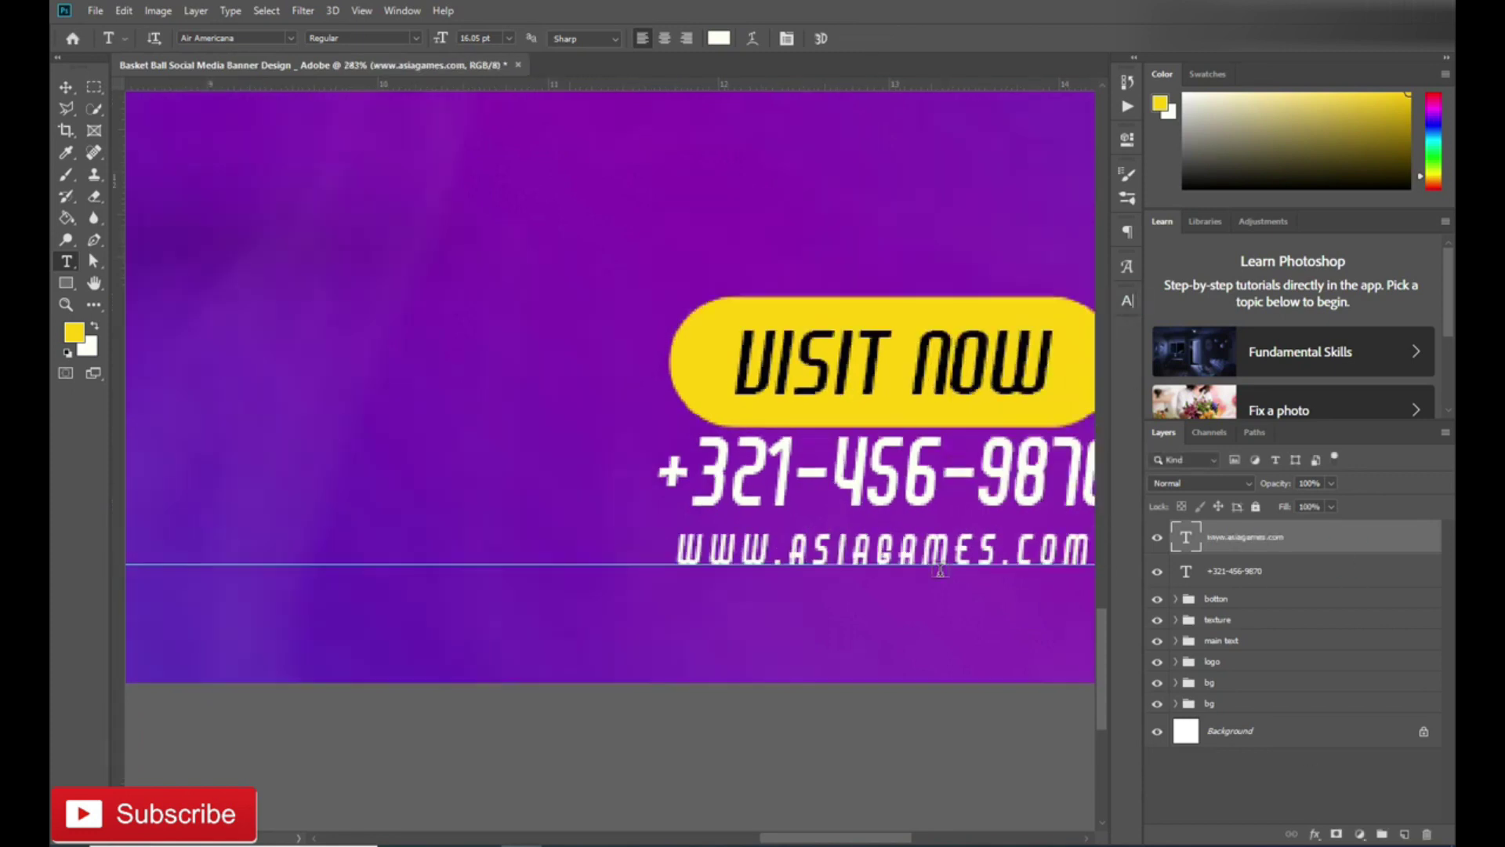
key("v")
Step: Group the phone and website layers as 'info' and fit the banner in view
left_click(1282, 579)
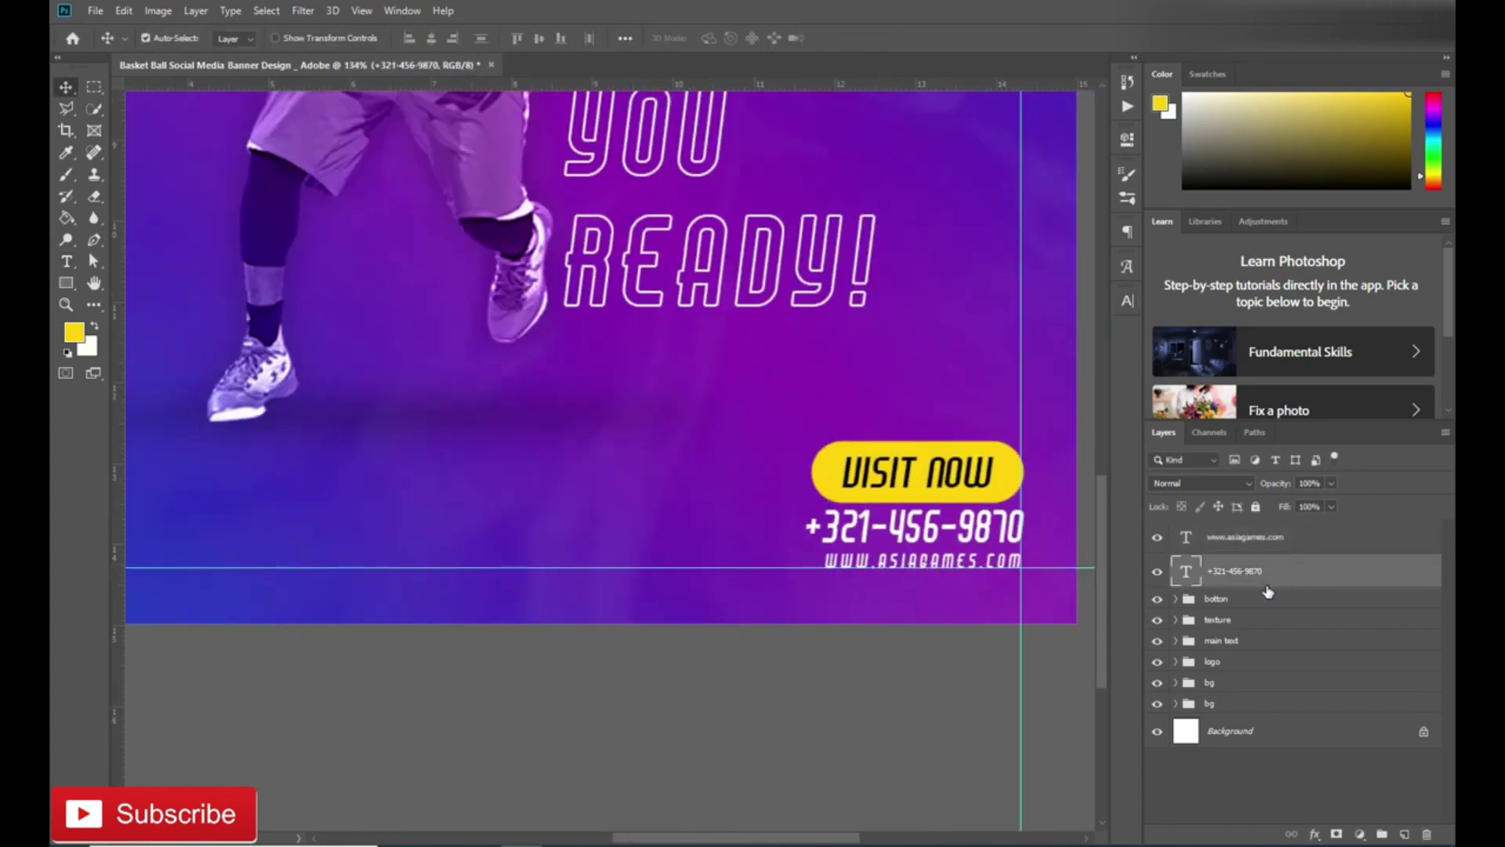
left_click(1216, 538, "shift")
key("ctrl+g")
key("Return")
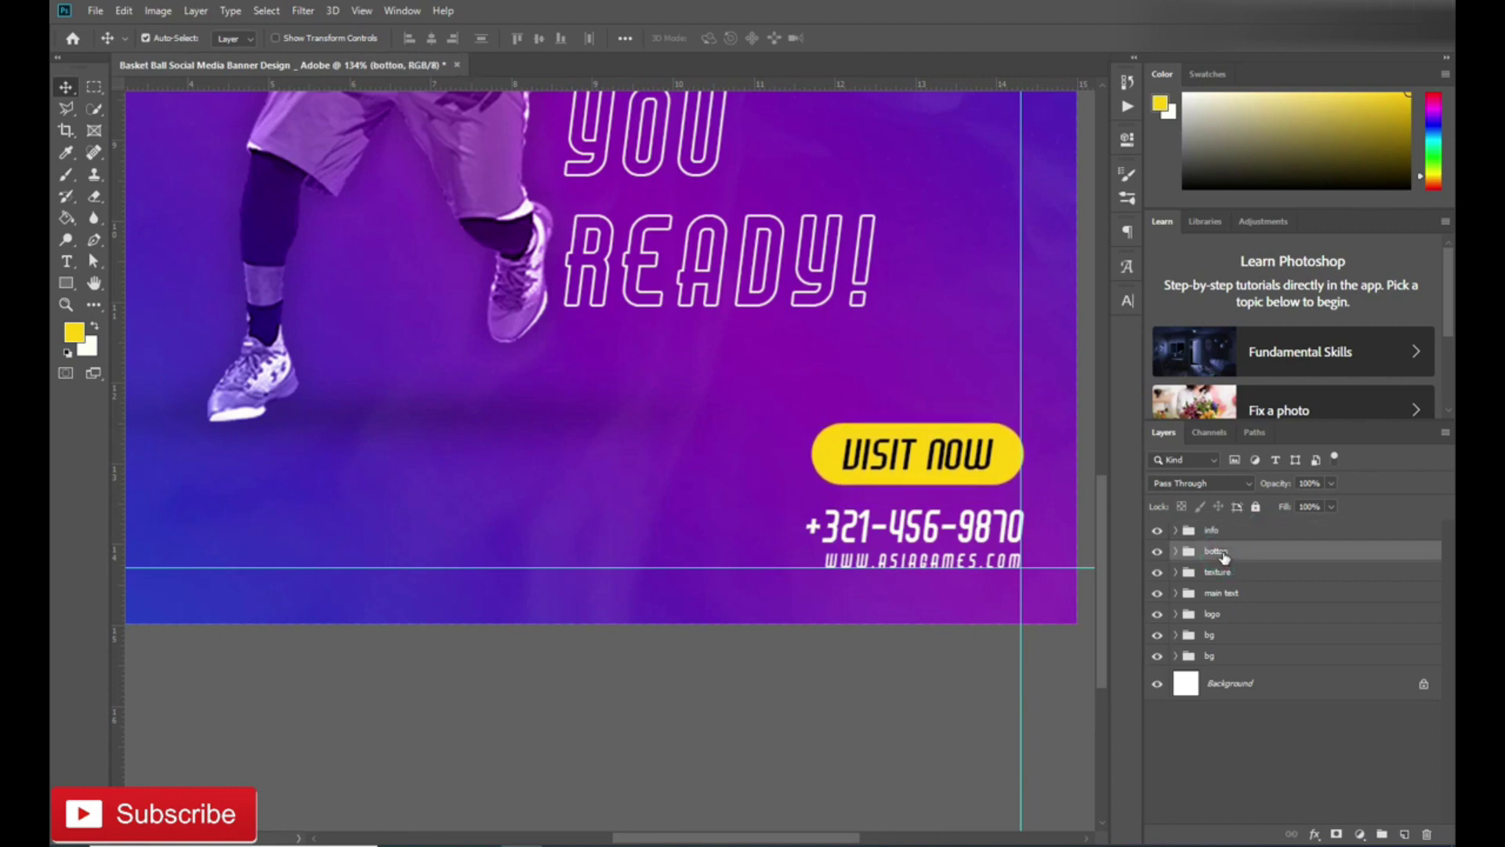
key("ctrl+0")
left_click(1182, 532)
scroll(363, 474, "up", 5)
Step: Add 15-20 text on the banner's left side and enlarge it
key("t")
left_click(377, 421)
type("15-20")
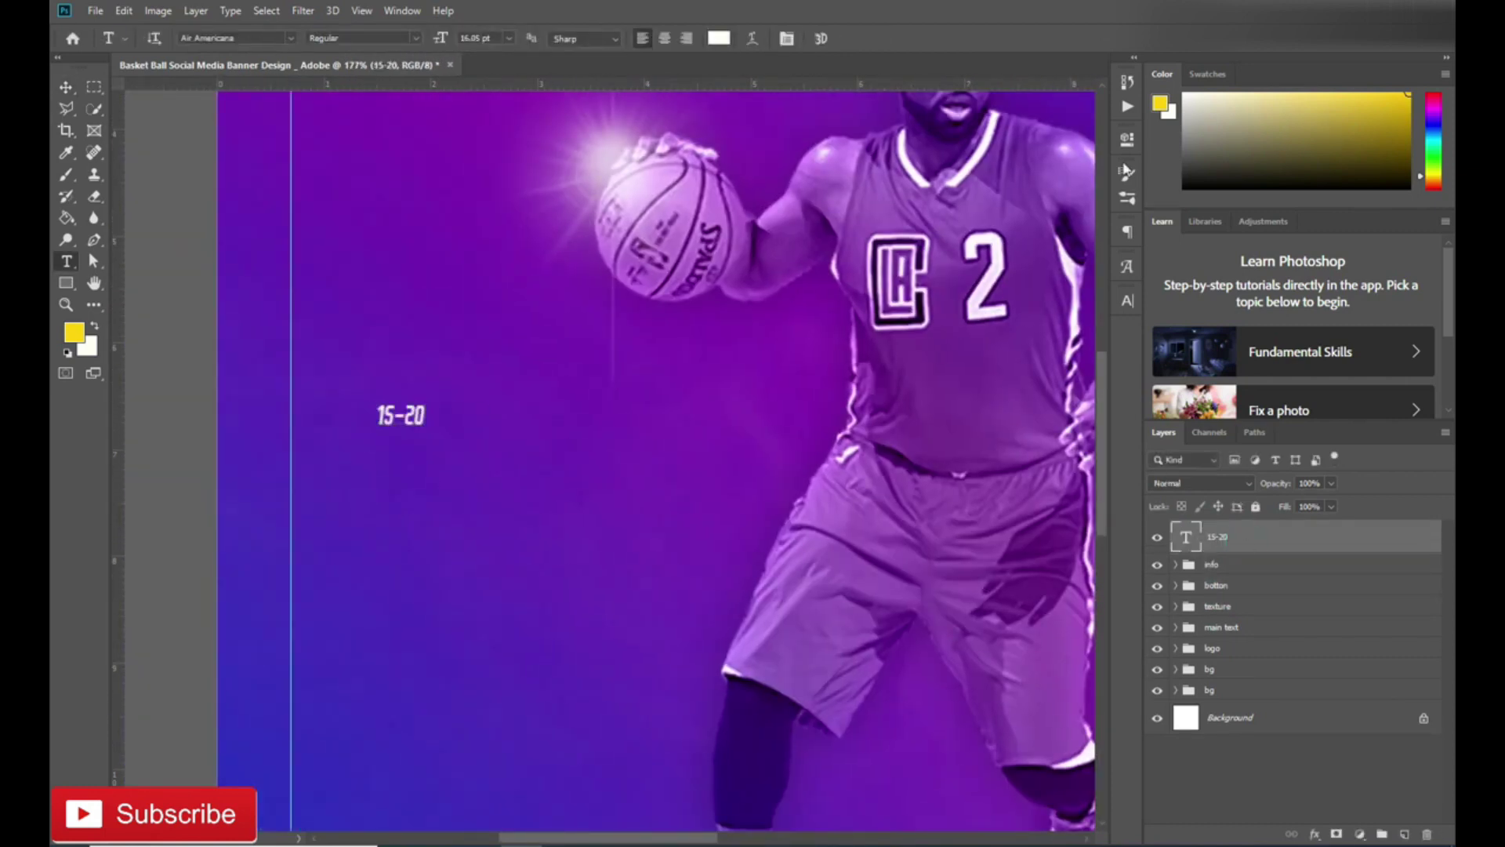
key("ctrl+t")
mouse_move(426, 404)
left_mouse_down()
mouse_move(616, 361)
mouse_move(598, 357)
left_mouse_up()
key("Return")
key("t")
left_click(417, 521)
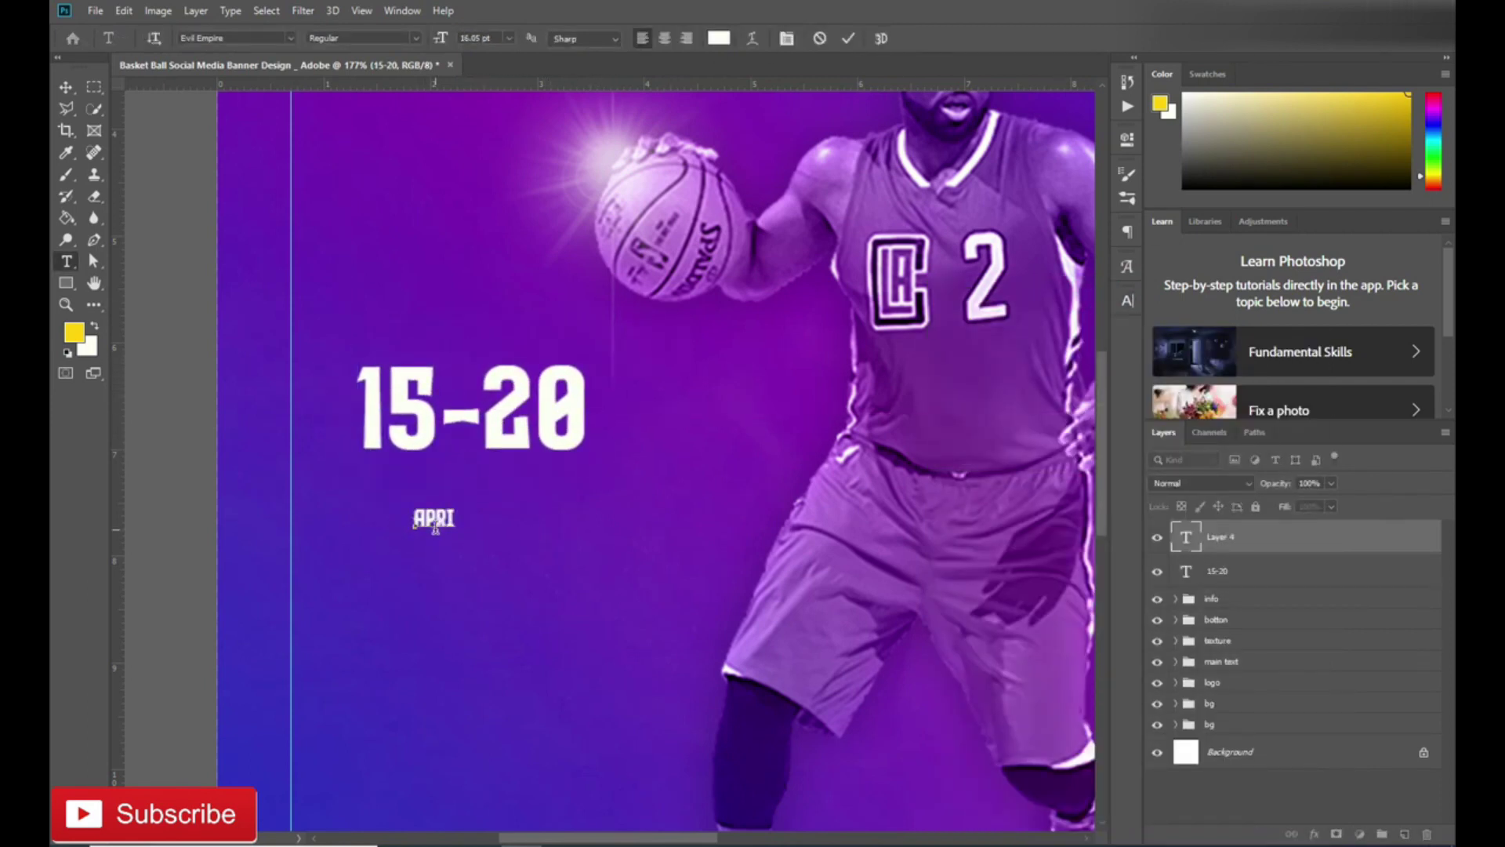
Step: Scale up the APRIL line beneath 15-20 and colour it yellow
left_click_drag(483, 465, 613, 463)
key("Return")
left_click(718, 38)
left_click(1372, 541)
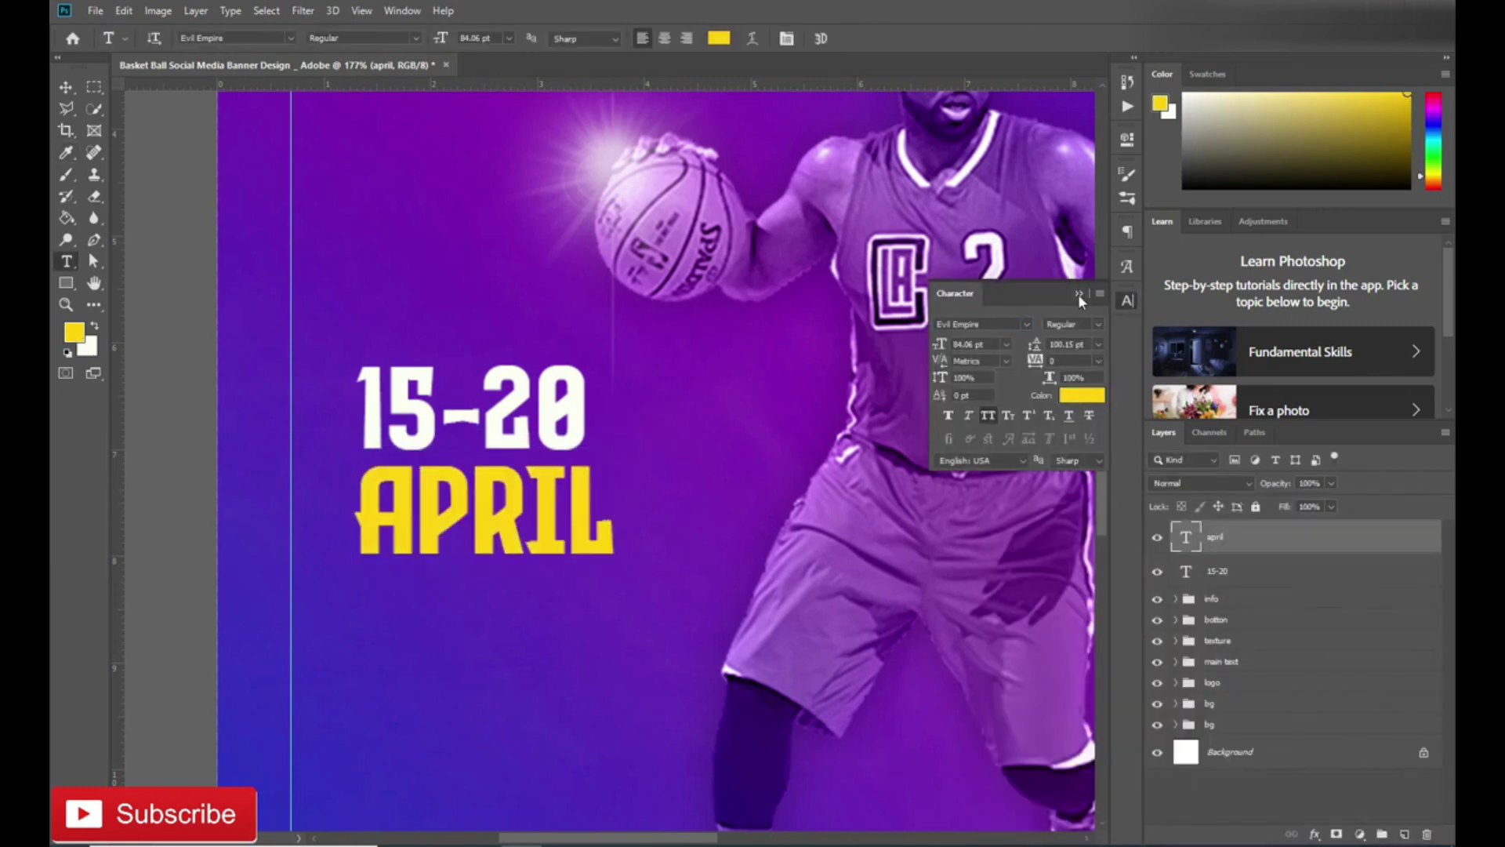
scroll(536, 543, "down", 2)
scroll(536, 543, "down", 5)
scroll(535, 542, "up", 5)
Step: Widen the letter spacing of the 15-20 text
key("alt+bracketleft")
key("ctrl+t")
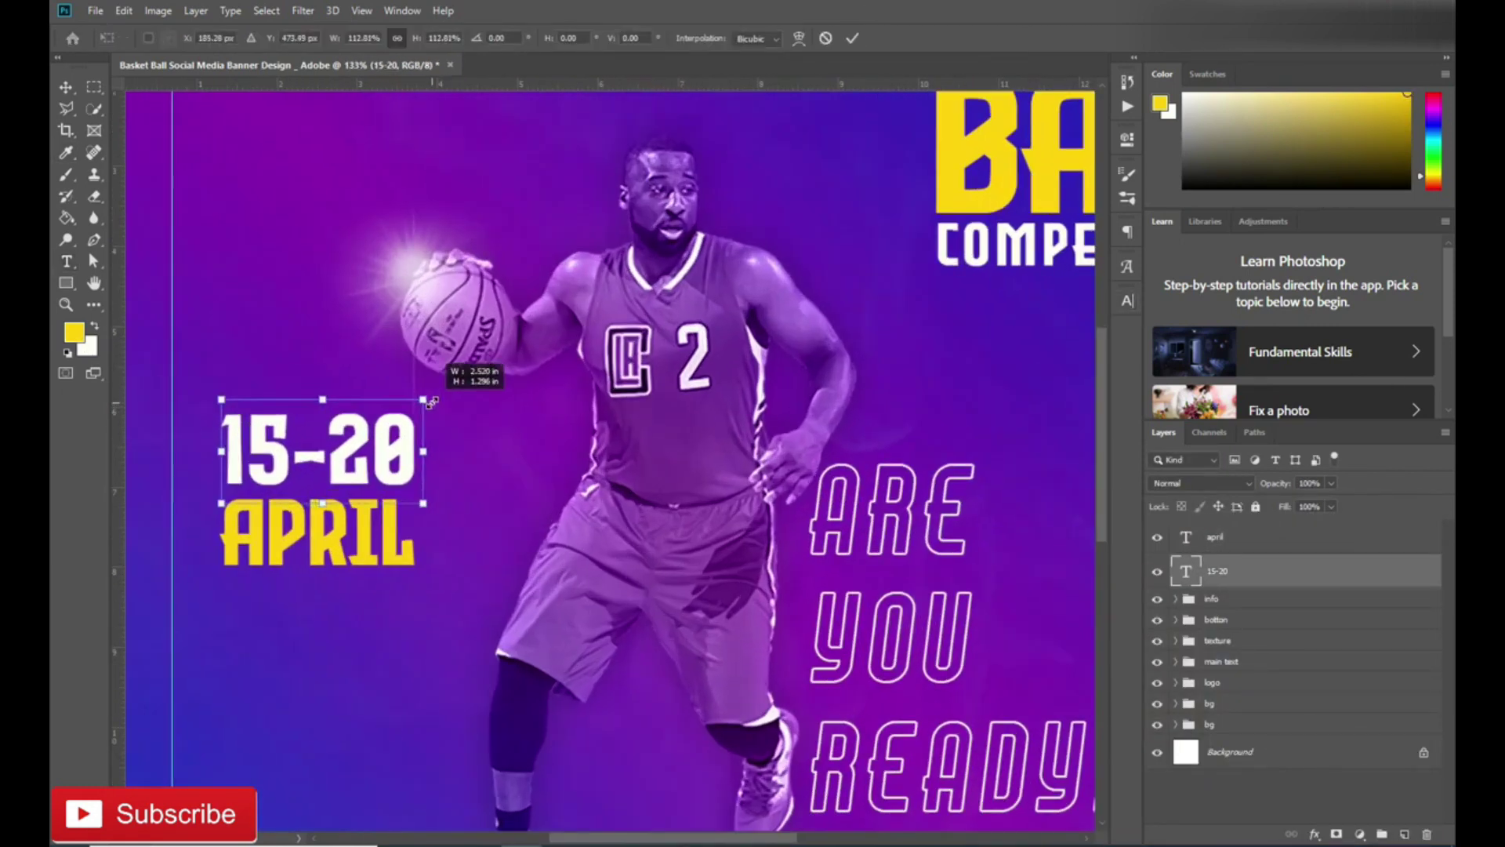
left_click(1127, 300)
left_click(1098, 361)
left_click(1069, 531)
left_click(1091, 363)
left_click(1047, 468)
key("ctrl+t")
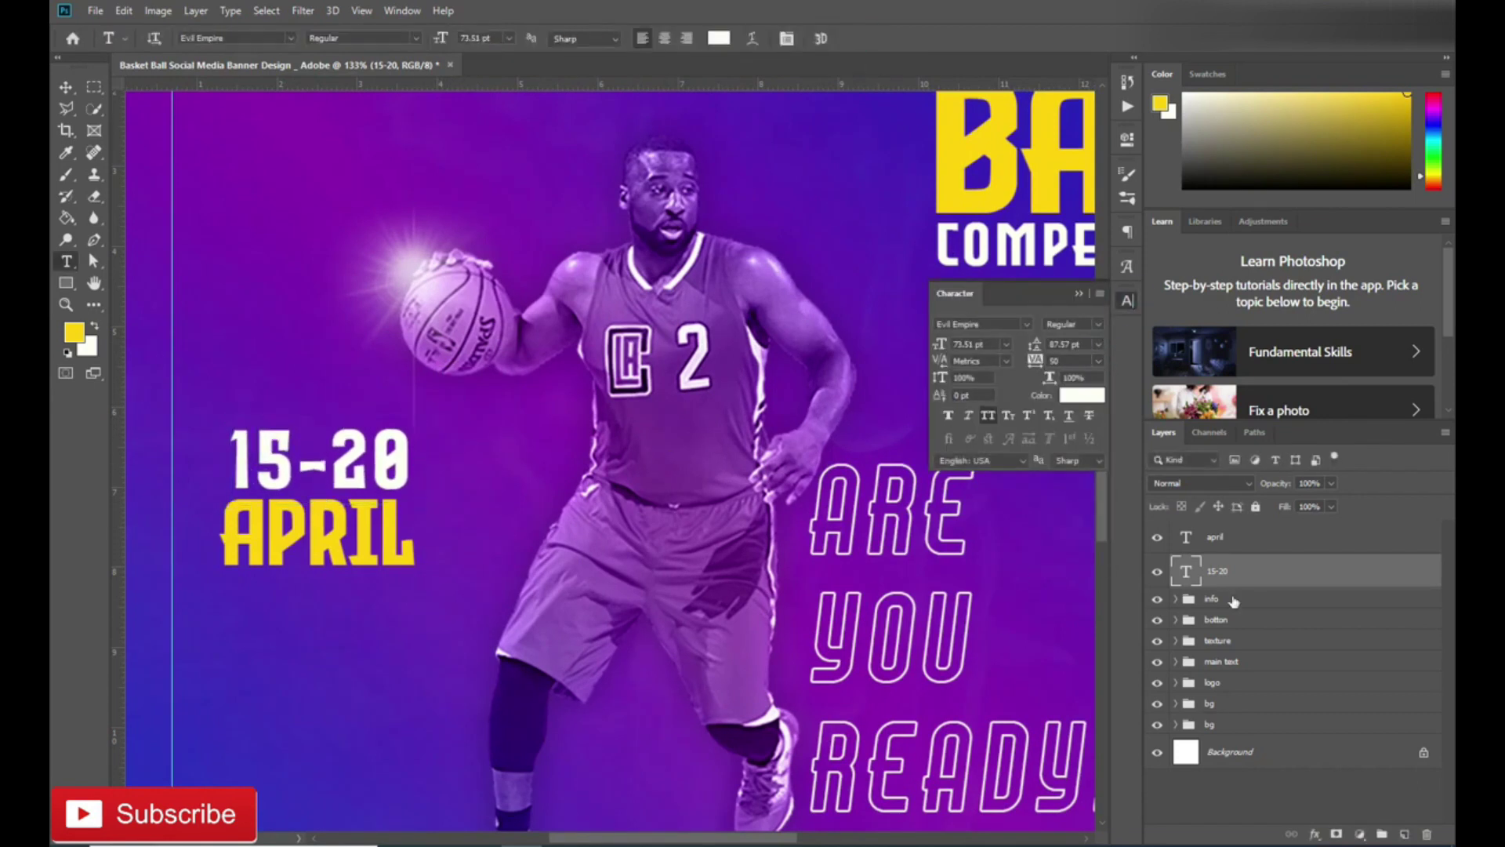
Step: Enlarge APRIL, shift it down, and enlarge 15-20 slightly to match
left_click(1215, 537)
key("ctrl+t")
left_click_drag(416, 566, 433, 589)
key("Return")
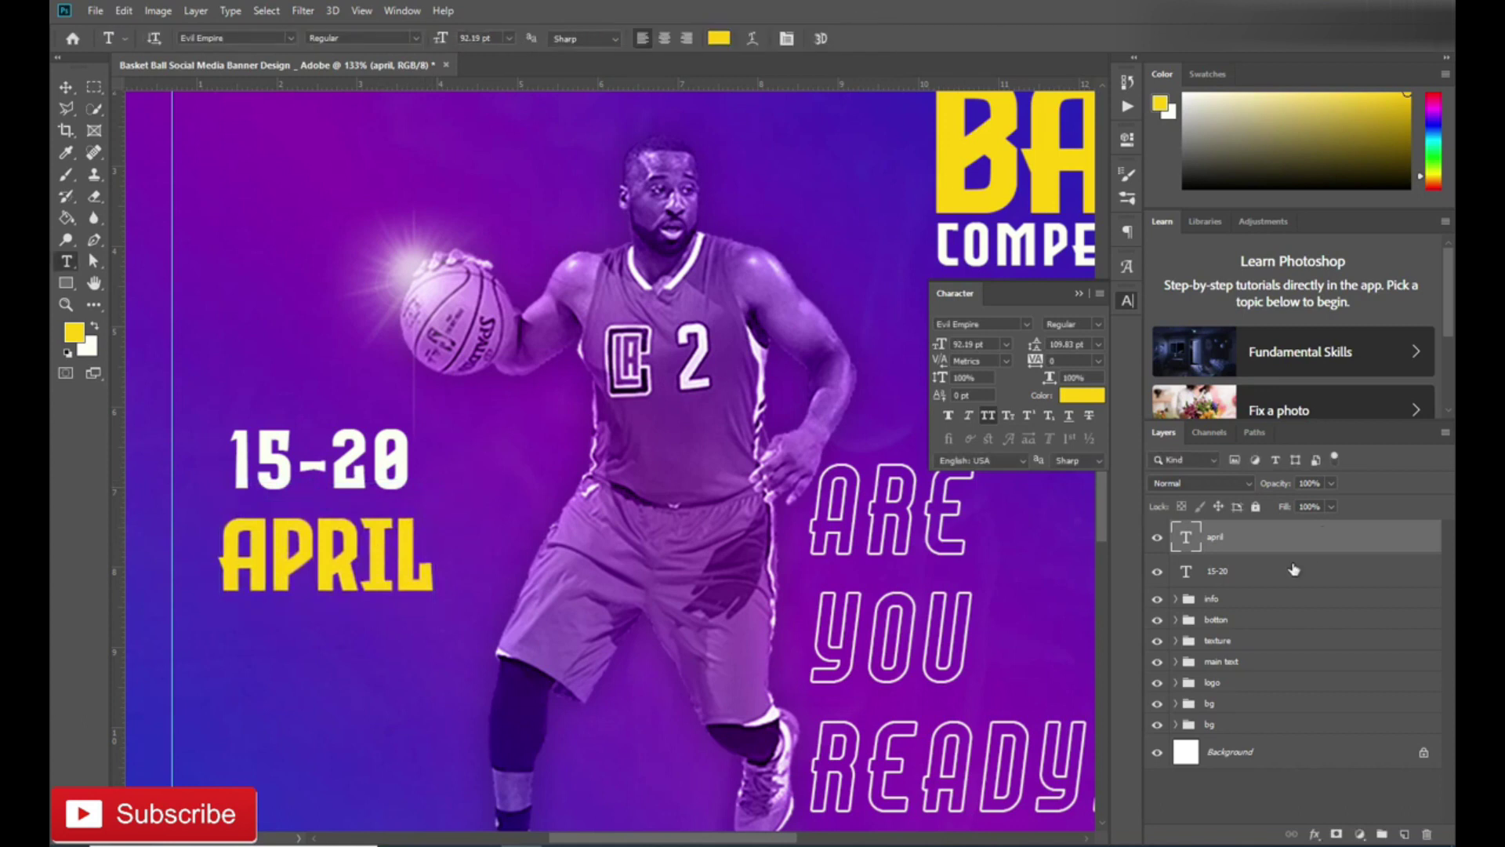
left_click(1293, 570)
left_click(1128, 300)
key("ctrl+t")
left_click_drag(422, 434, 432, 429)
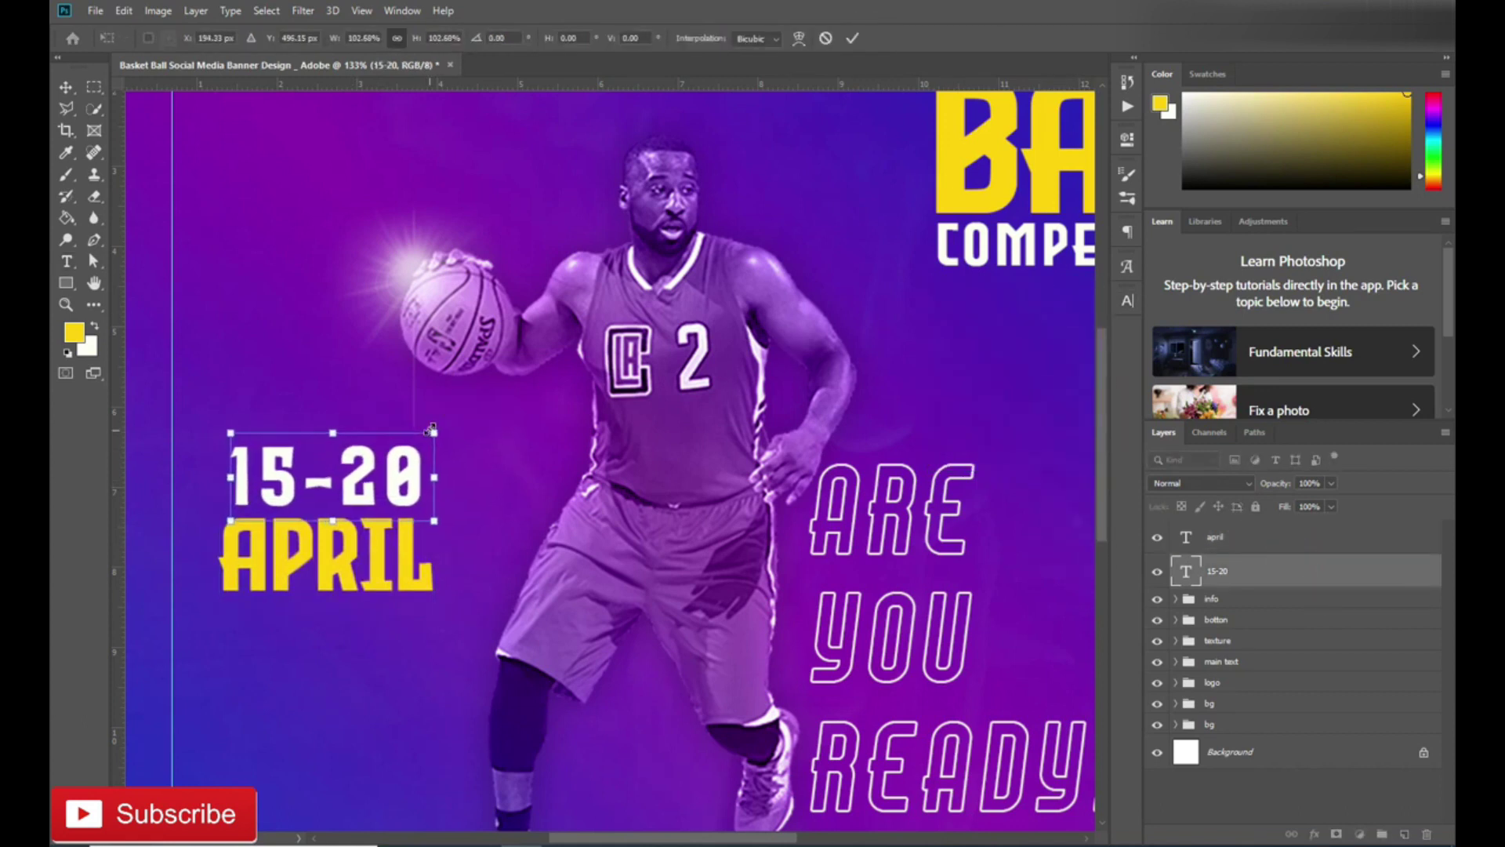
key("Return")
Step: Group both date lines and move the block left and down
left_click(1215, 537, "shift")
key("ctrl+g")
type("date")
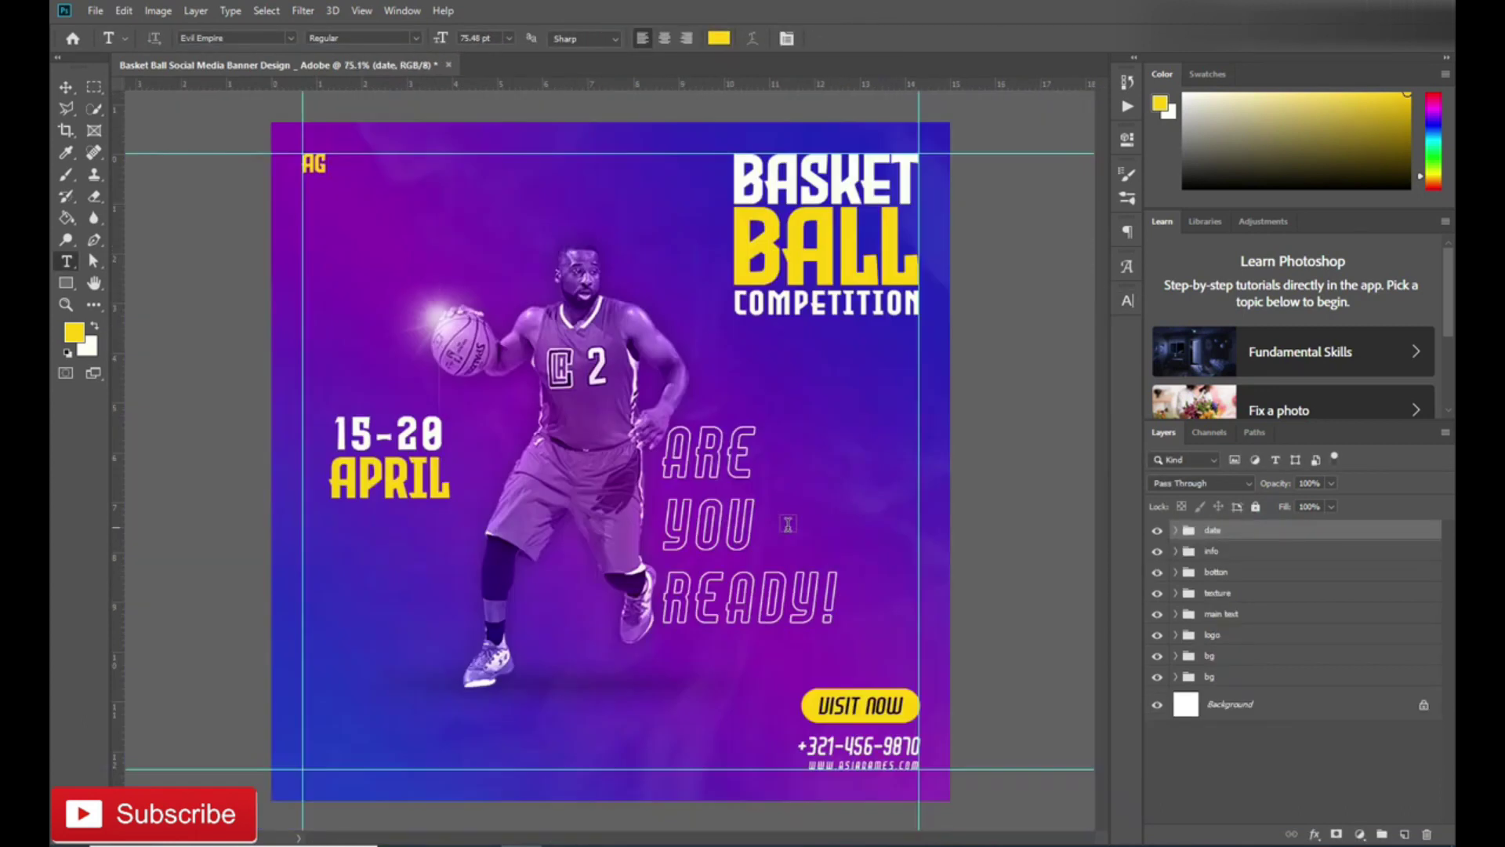
key("ctrl+t")
left_click_drag(405, 458, 374, 479)
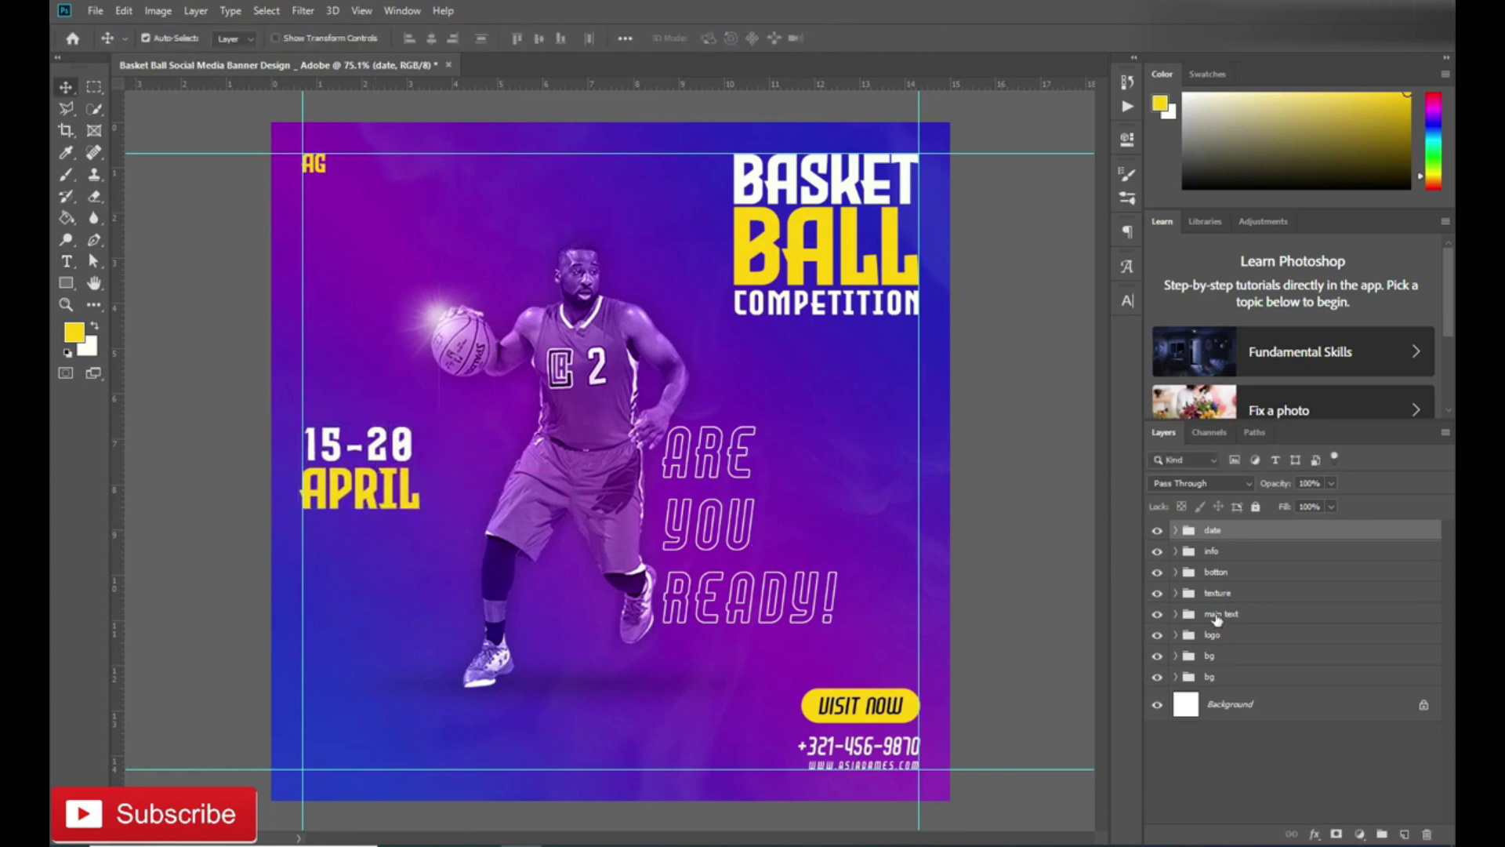
Step: Rename the duplicate bg group to 'image'
left_click(1176, 658)
type("ge")
key("Return")
Step: Adjust the drop shadow on the COMPETITION text
left_click(1175, 614)
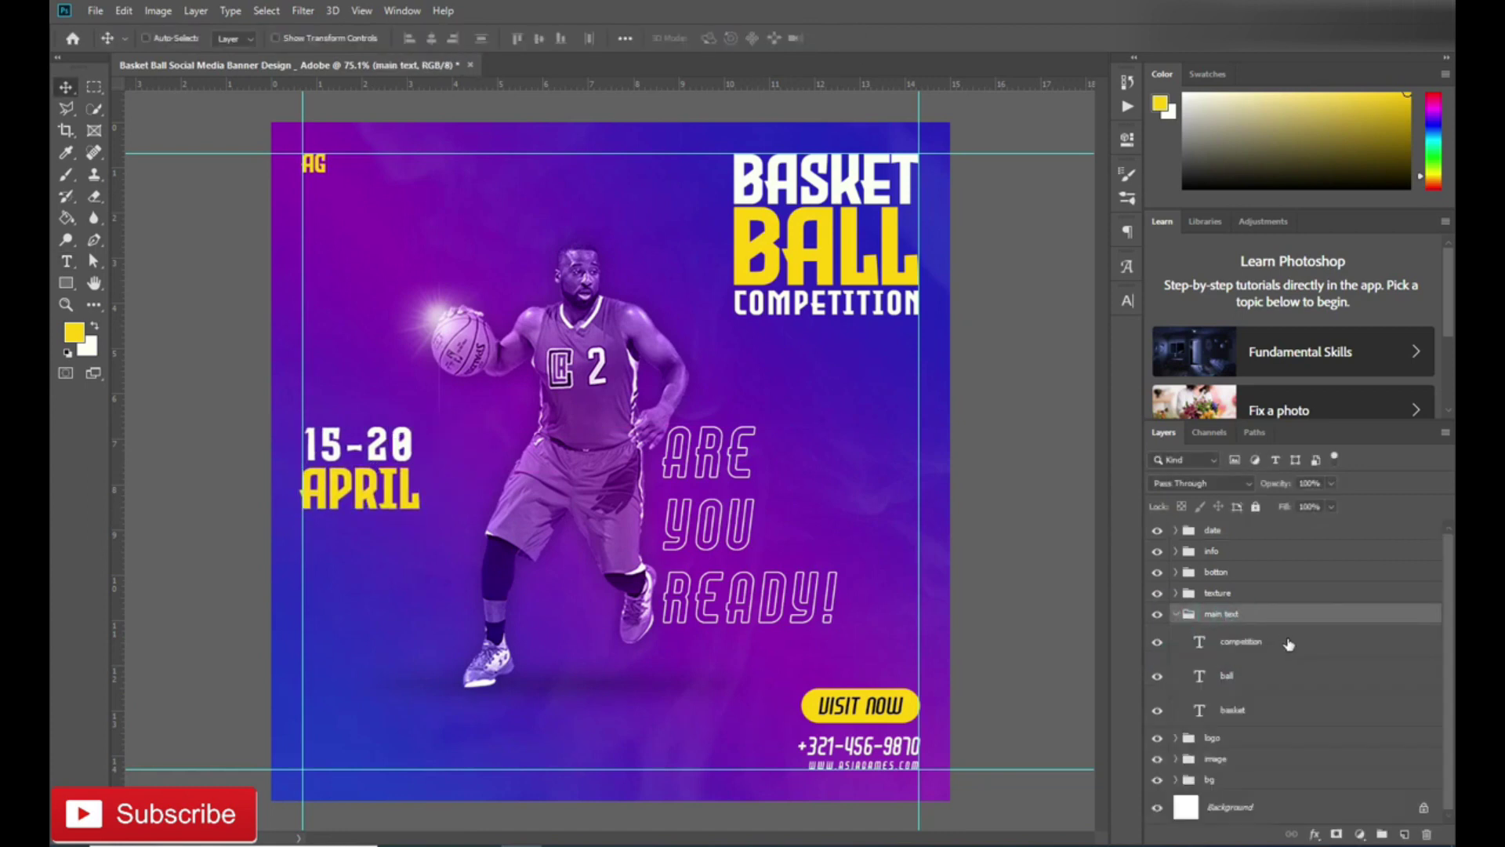
double_click(1325, 633)
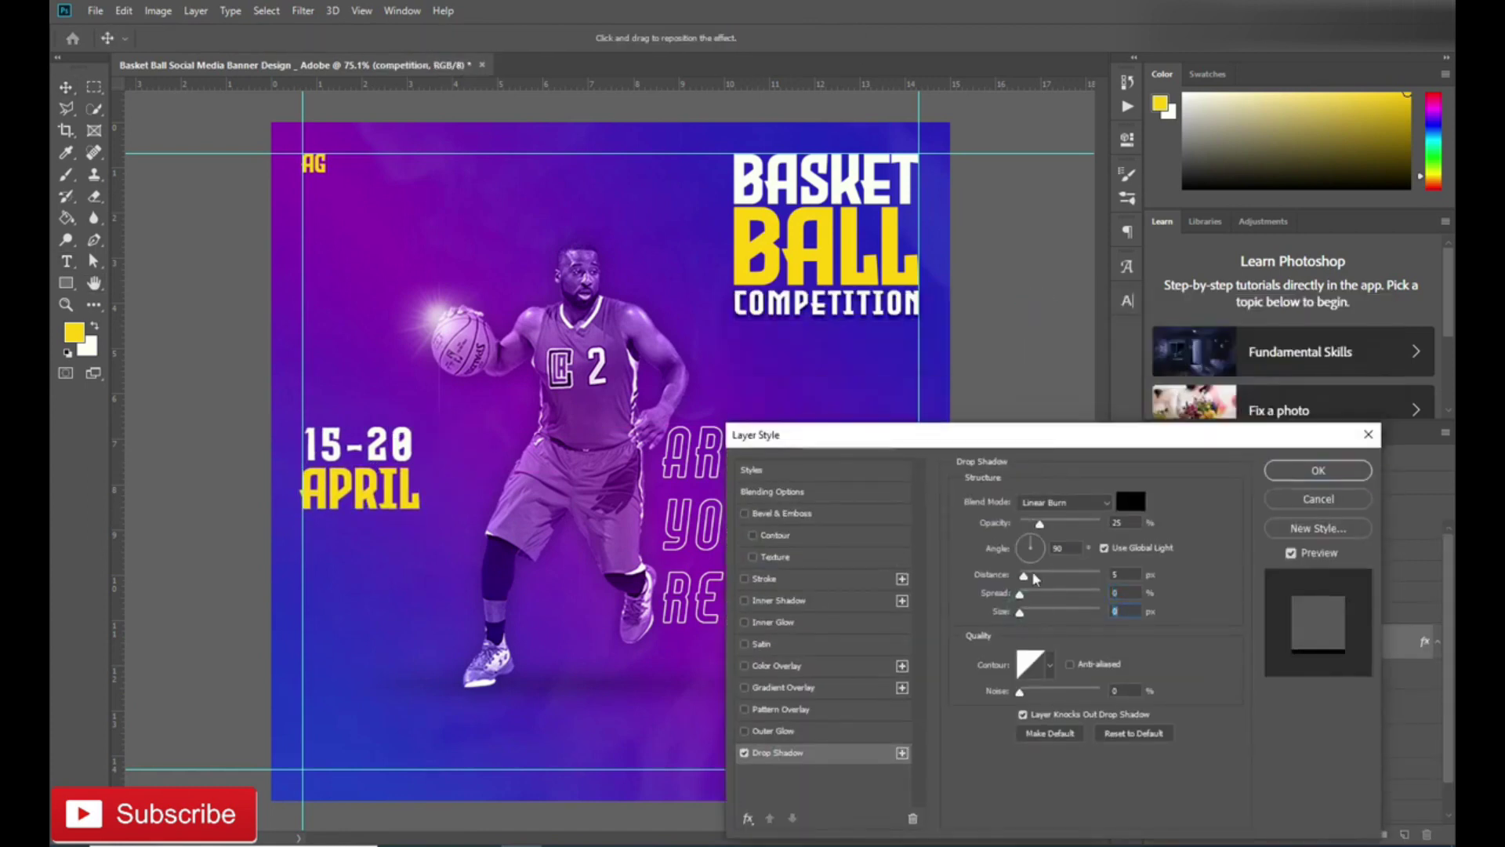
left_click_drag(1026, 576, 1020, 577)
key("Return")
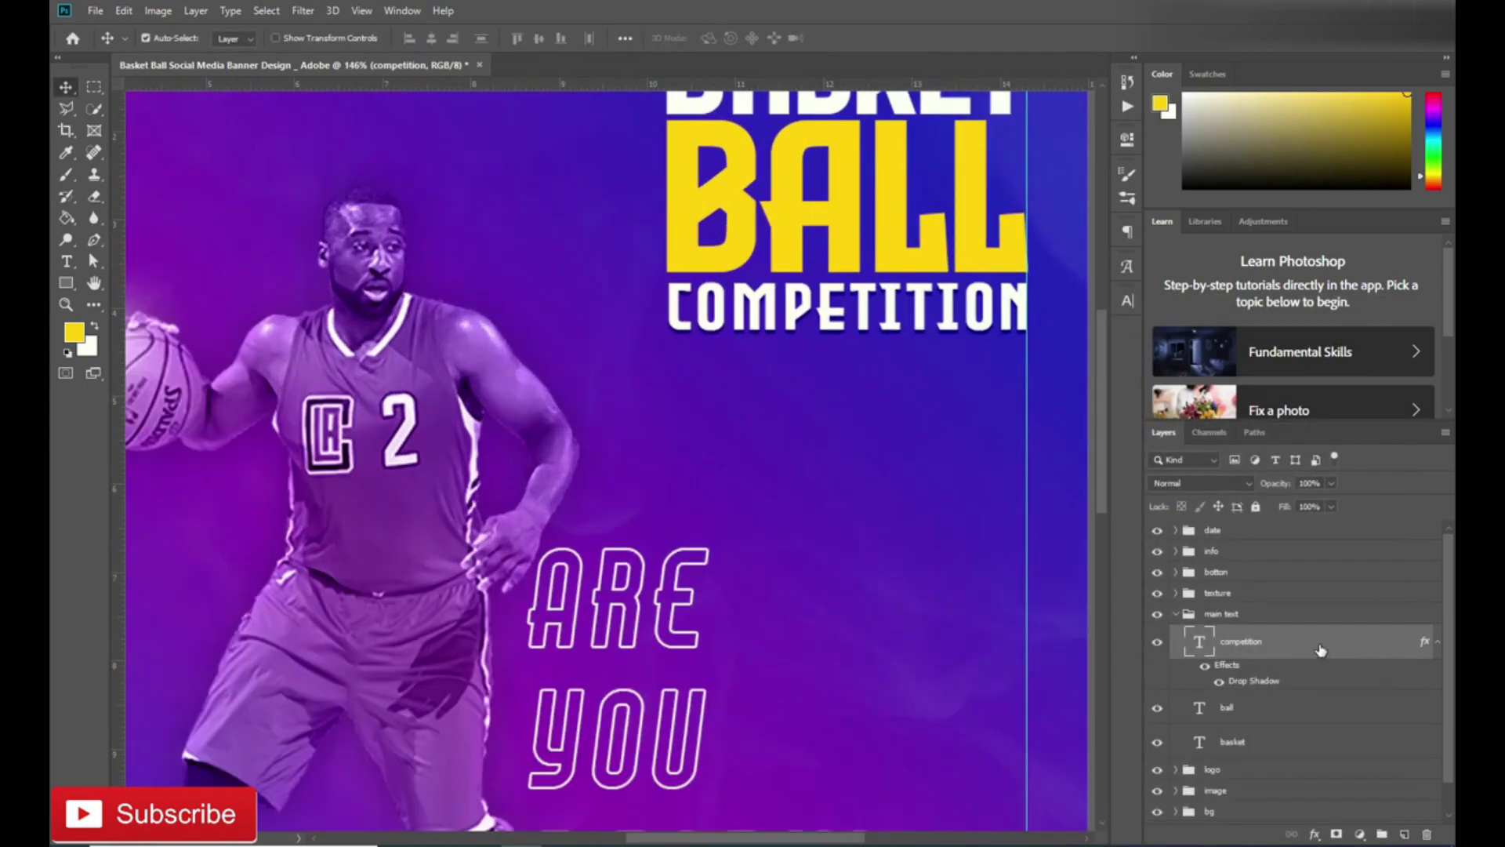
Step: Copy COMPETITION's layer style and paste it onto the date group
right_click(1270, 690)
key("Escape")
scroll(1293, 706, "down", 1)
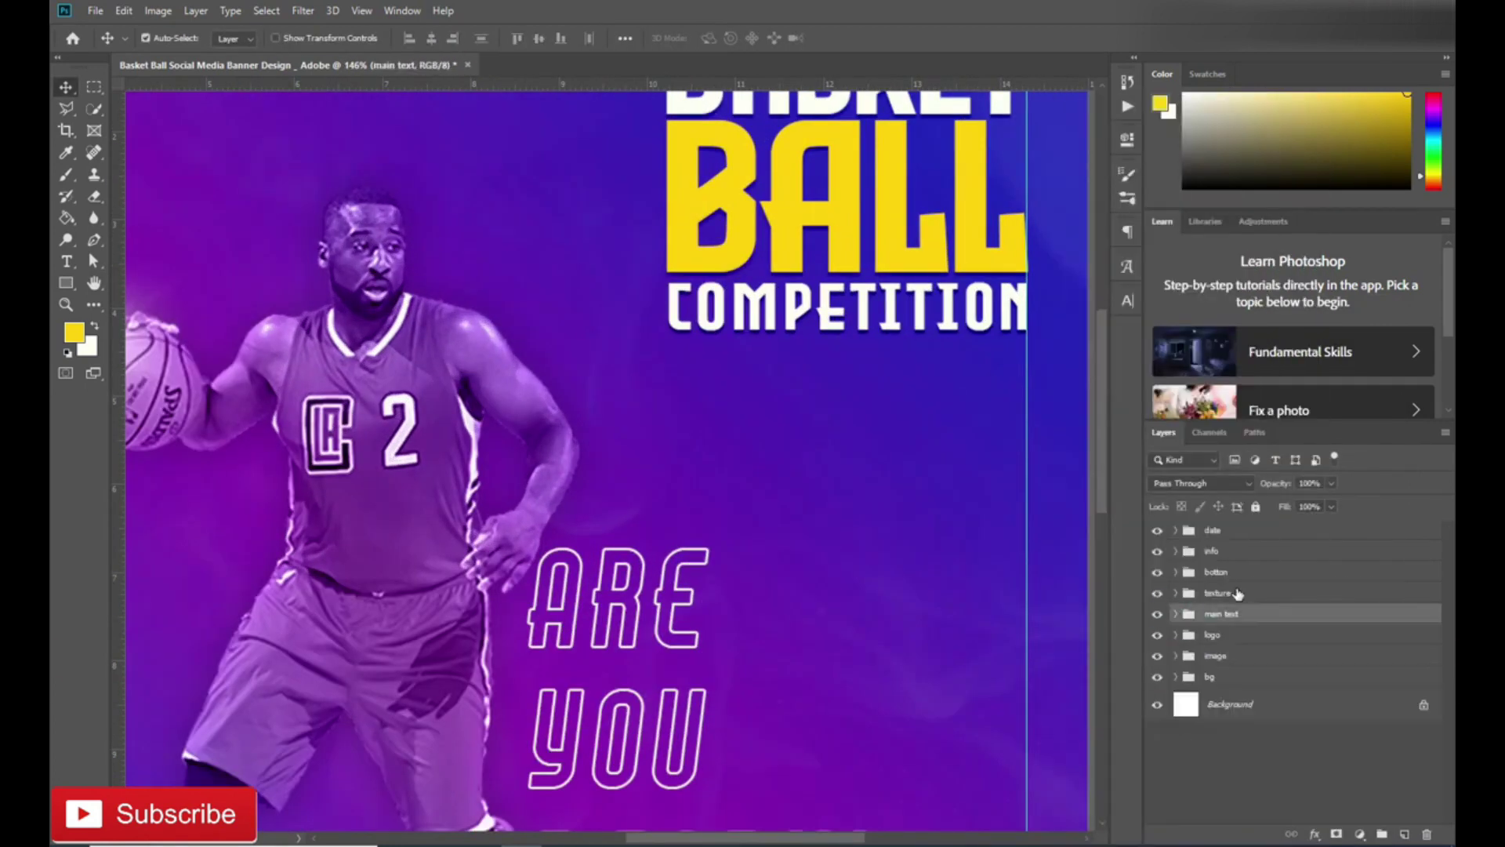
right_click(1286, 628)
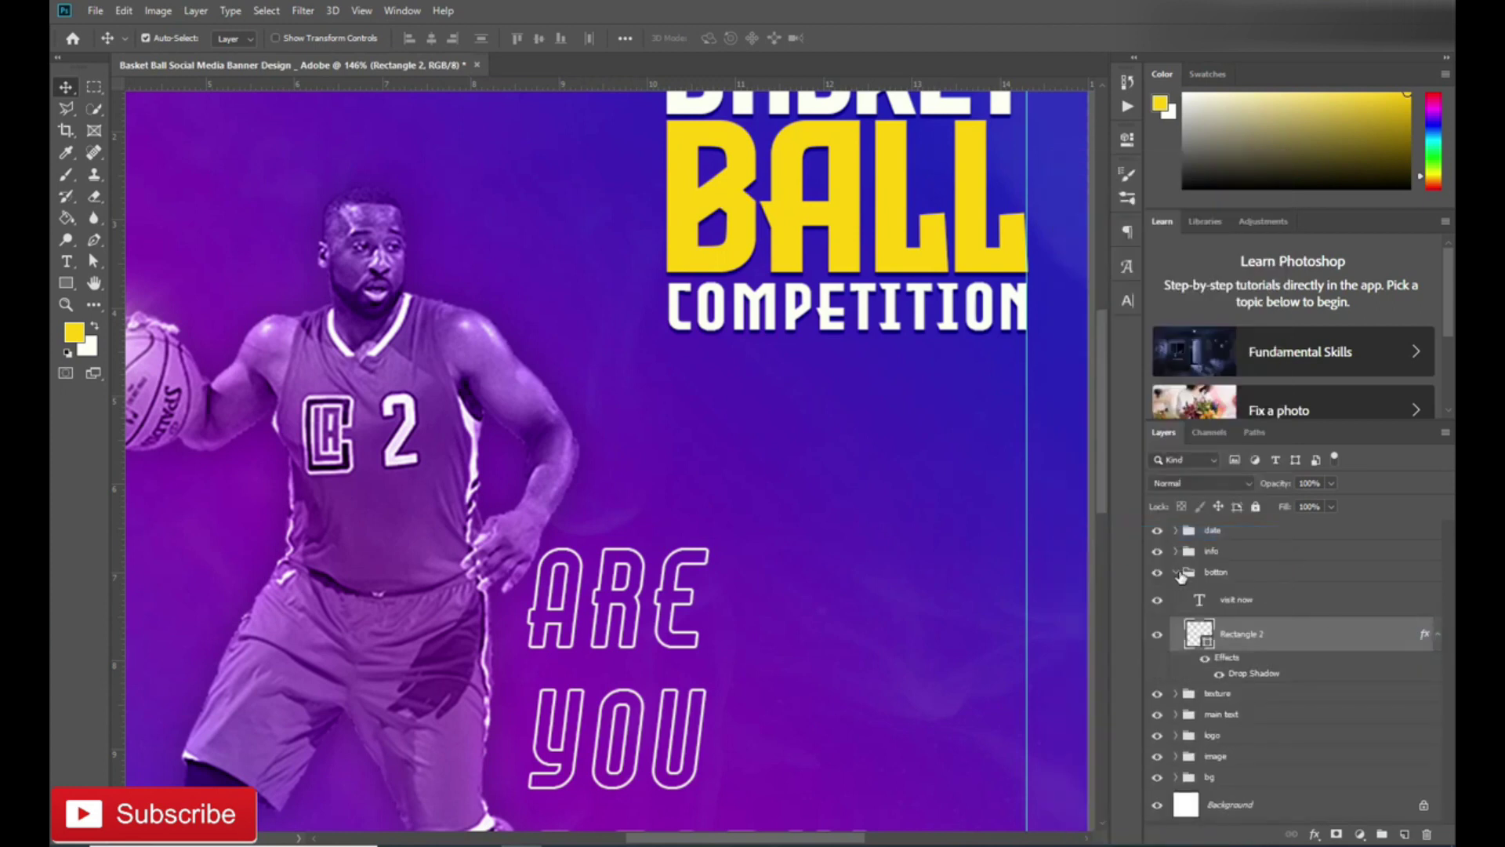
right_click(1255, 530)
left_click(1332, 706)
Step: Bring the lower banner into view and expand the bg group
left_click_drag(831, 580, 459, 432)
scroll(883, 492, "down", 5)
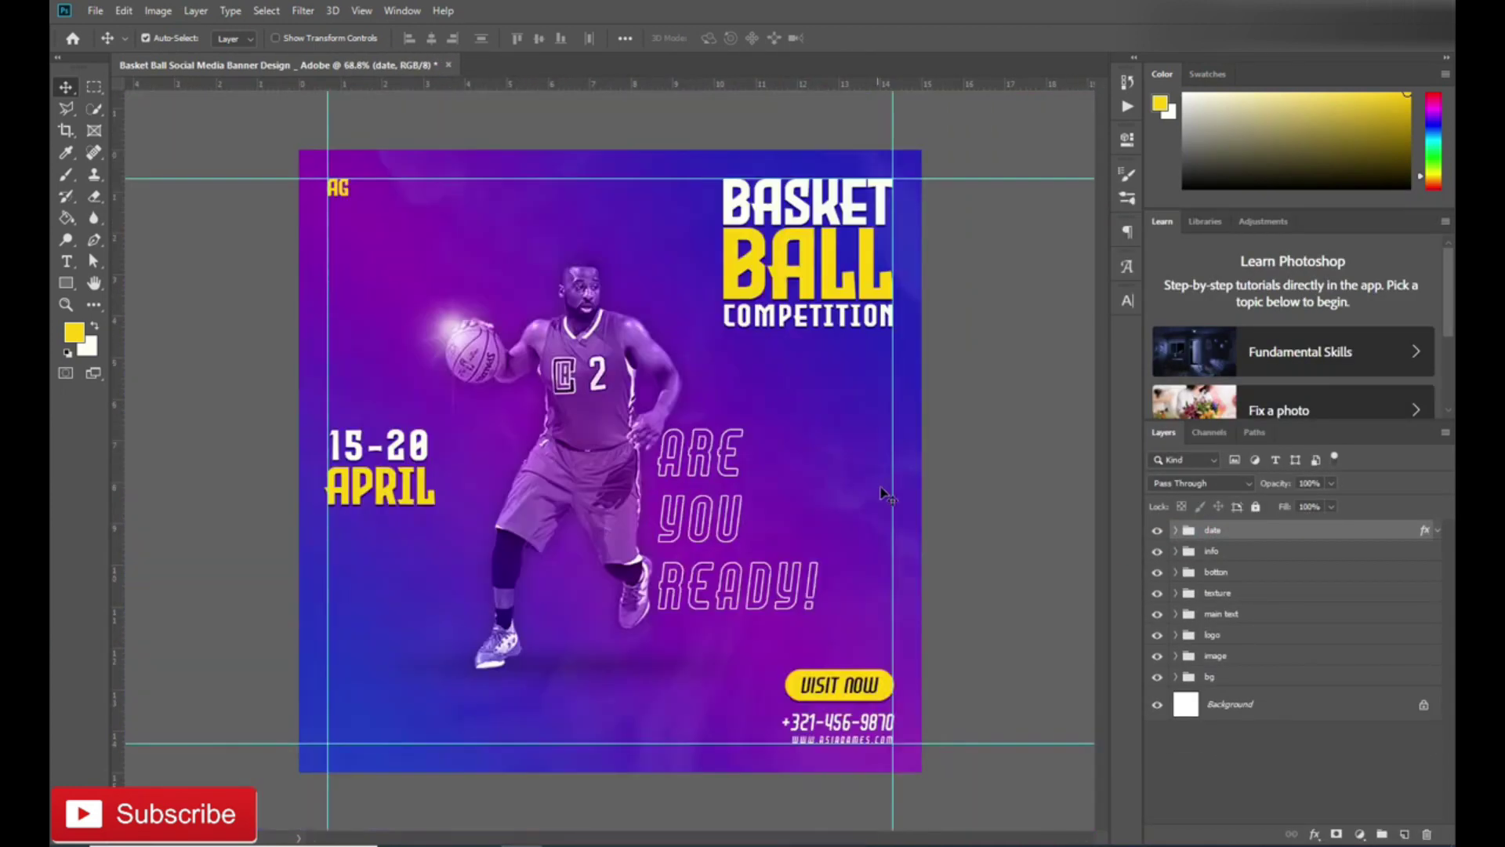
left_click(1176, 676)
scroll(429, 694, "up", 4)
right_click(66, 282)
Step: Draw a small white circle below the 15-20 APRIL date
left_click(129, 312)
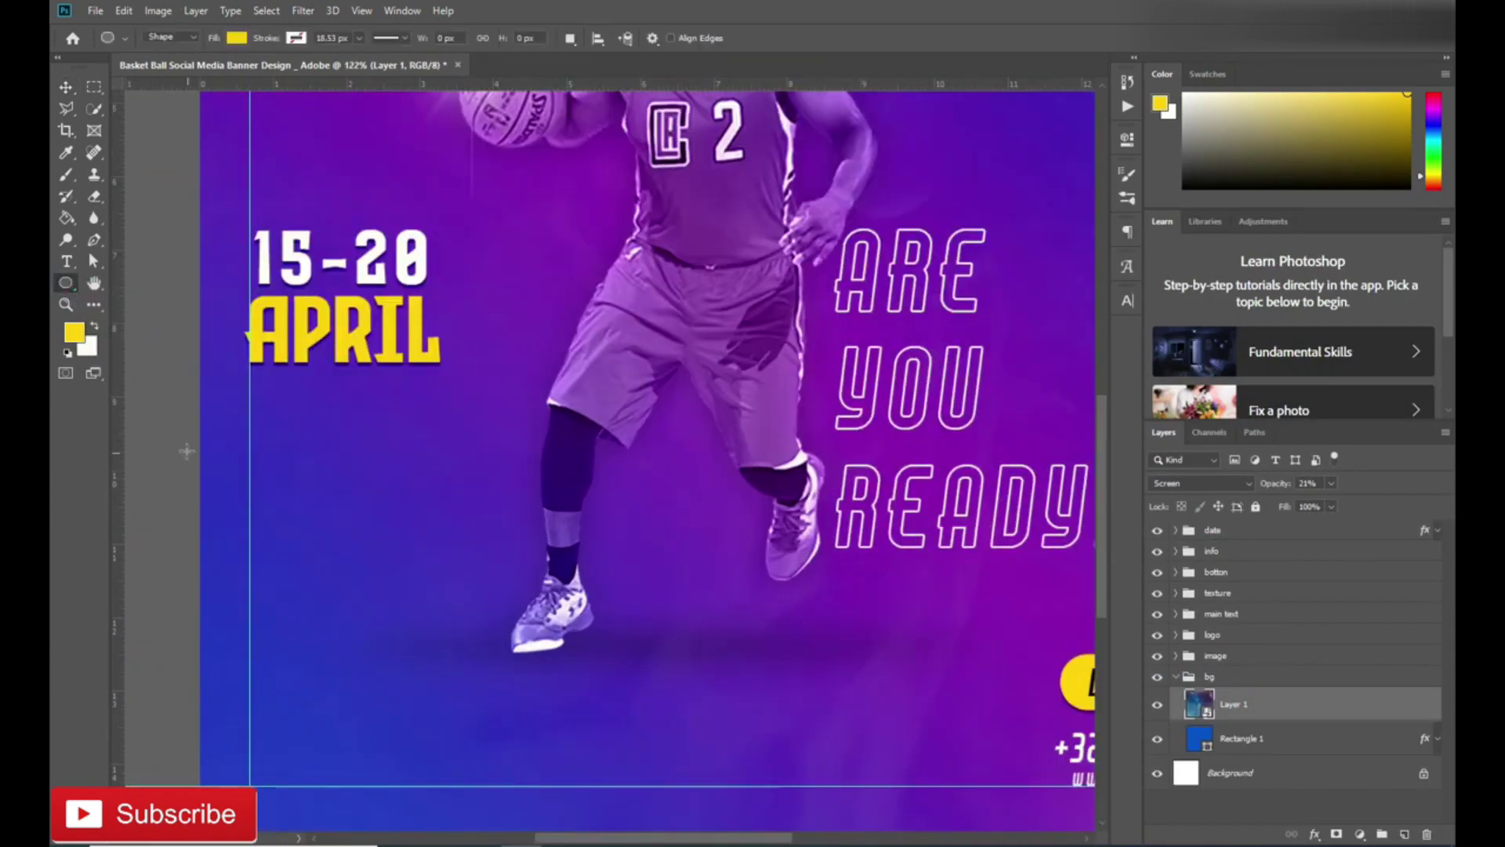
key("x")
left_click_drag(342, 561, 358, 576)
scroll(347, 568, "up", 5)
Step: Duplicate the circle into a top row of four dots and start the second row
key("v")
left_click_drag(365, 494, 468, 494)
left_click_drag(468, 494, 659, 501)
scroll(579, 669, "down", 3)
left_click_drag(666, 245, 665, 350)
left_click_drag(665, 350, 463, 369)
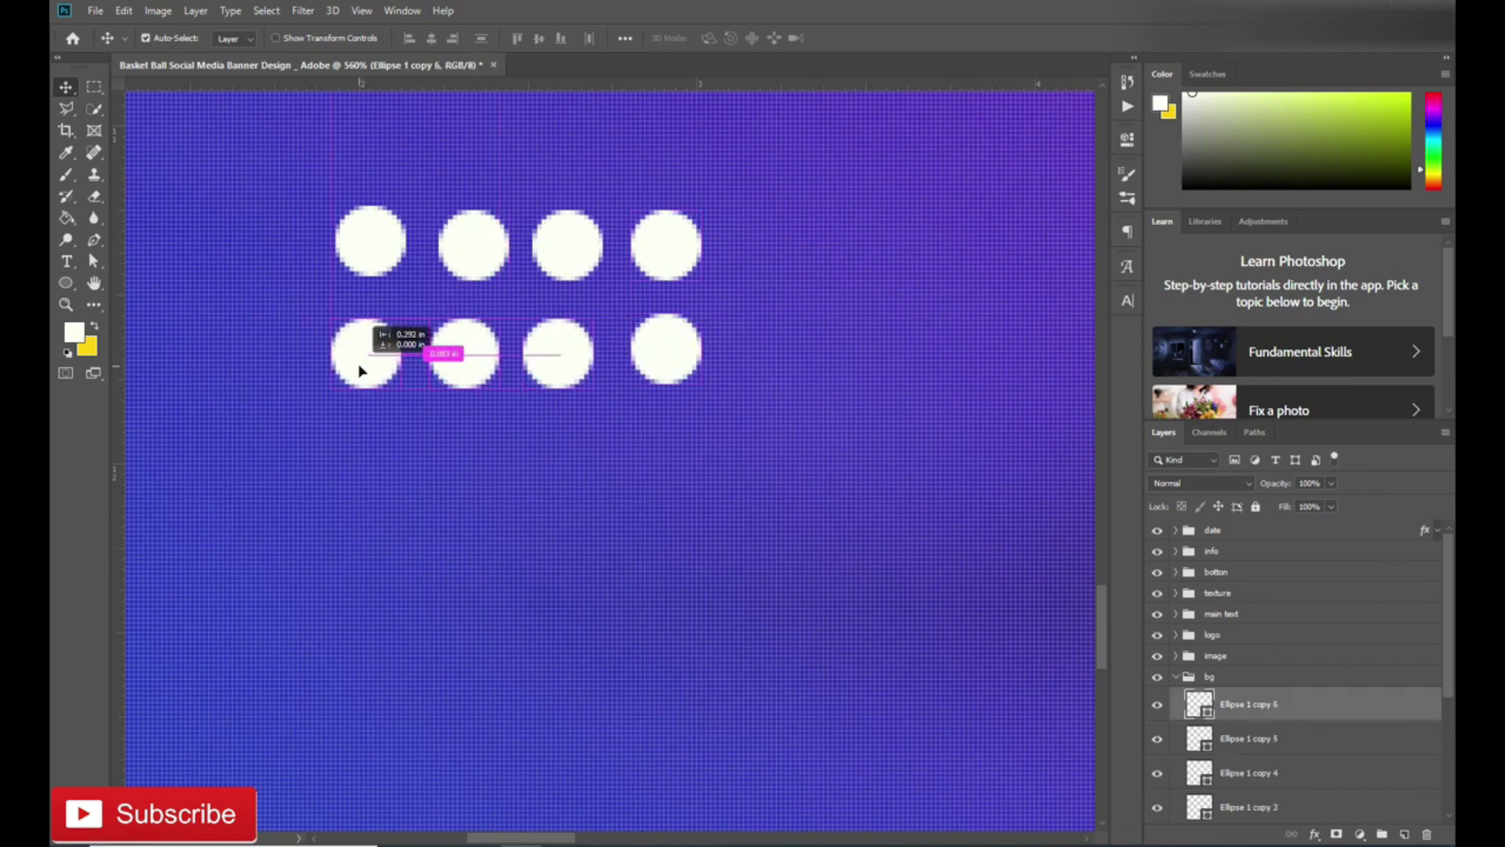
left_click_drag(359, 371, 361, 368)
Step: Add circle copies for the third and bottom rows to complete the 4×4 grid
left_click_drag(361, 368, 356, 465)
left_click_drag(462, 471, 668, 476)
left_click_drag(670, 581, 668, 580)
left_click_drag(668, 580, 453, 590)
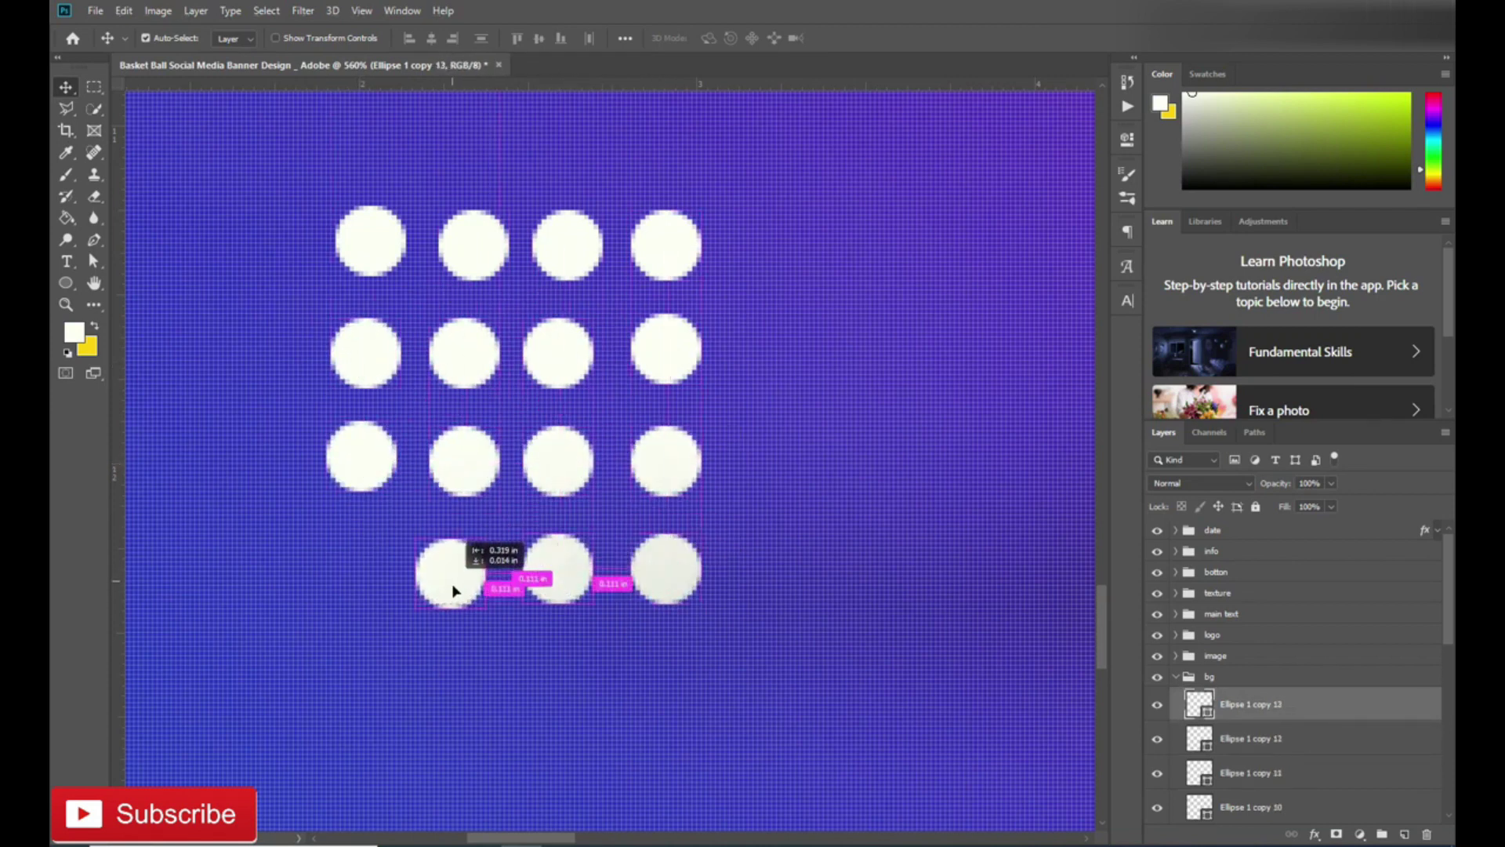
left_click_drag(356, 592, 360, 584)
left_click_drag(558, 580, 565, 578)
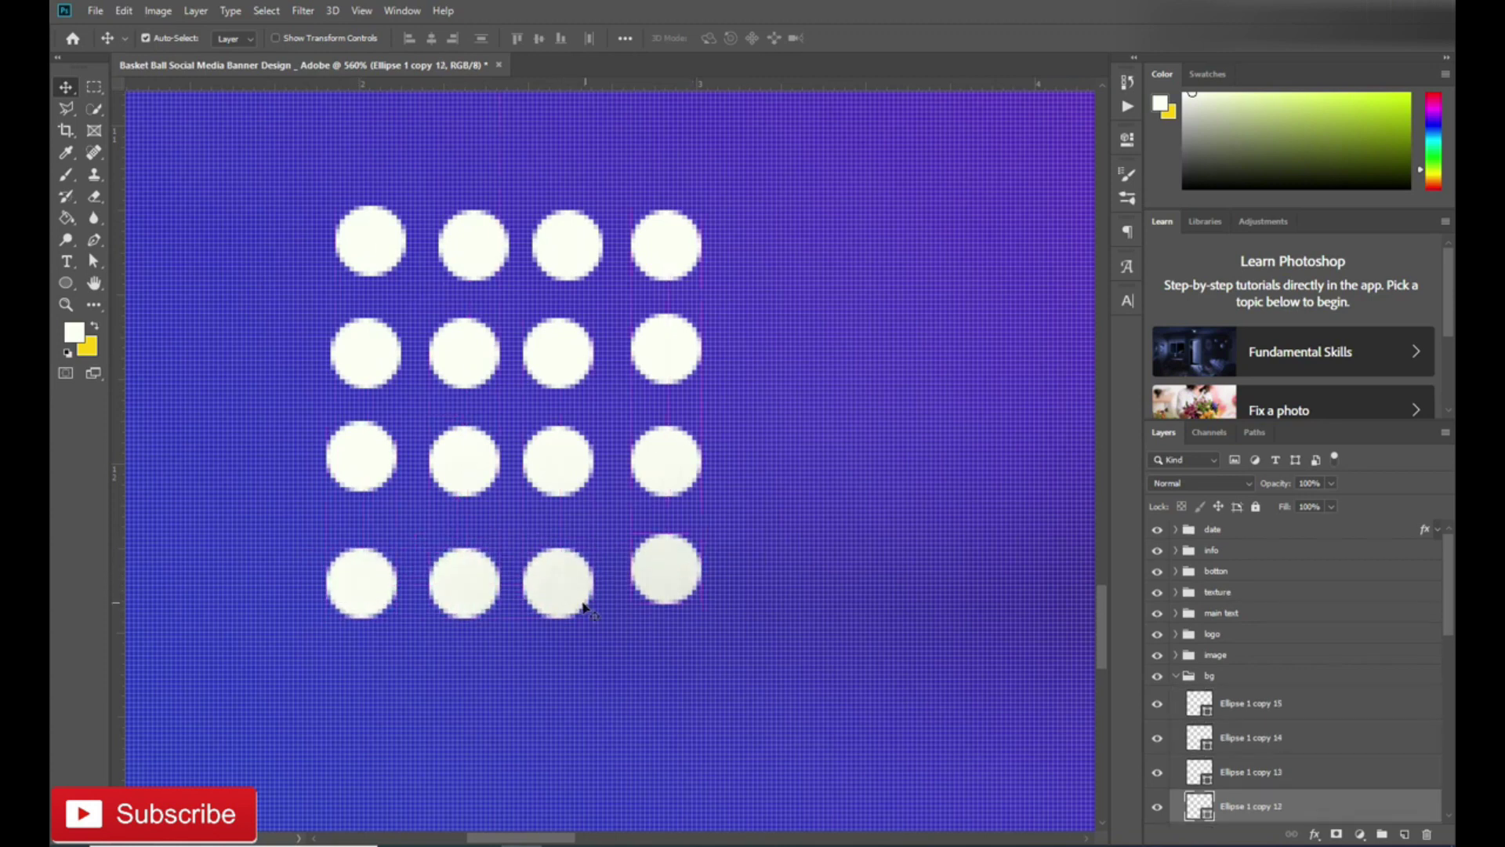
left_click_drag(336, 615, 613, 582)
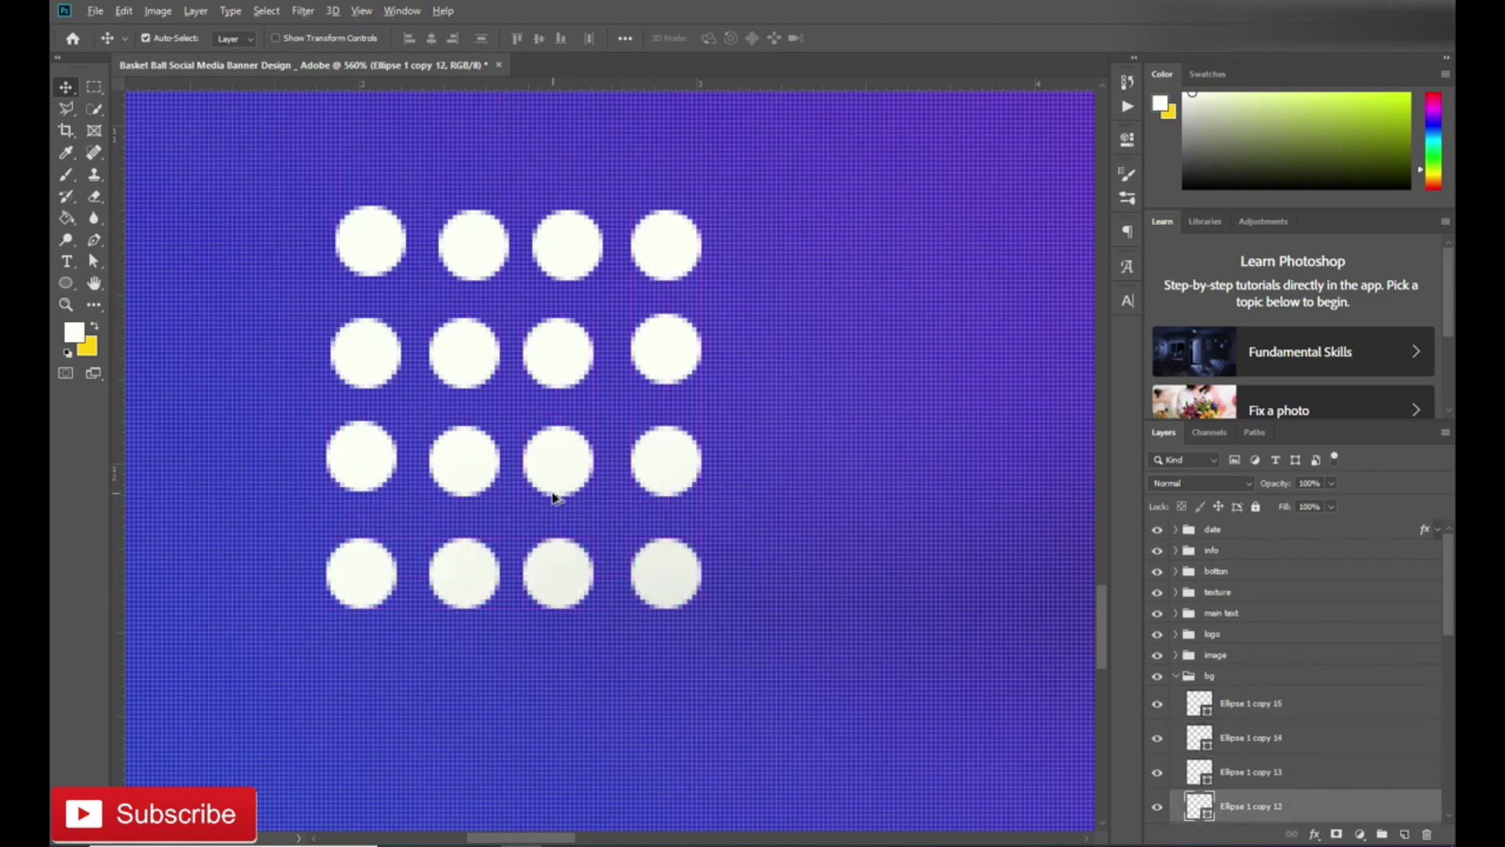
Step: Align the top rows evenly and move circles into the right column
scroll(555, 494, "down", 5)
scroll(365, 634, "up", 3)
scroll(364, 634, "up", 3)
left_click_drag(672, 356, 687, 357)
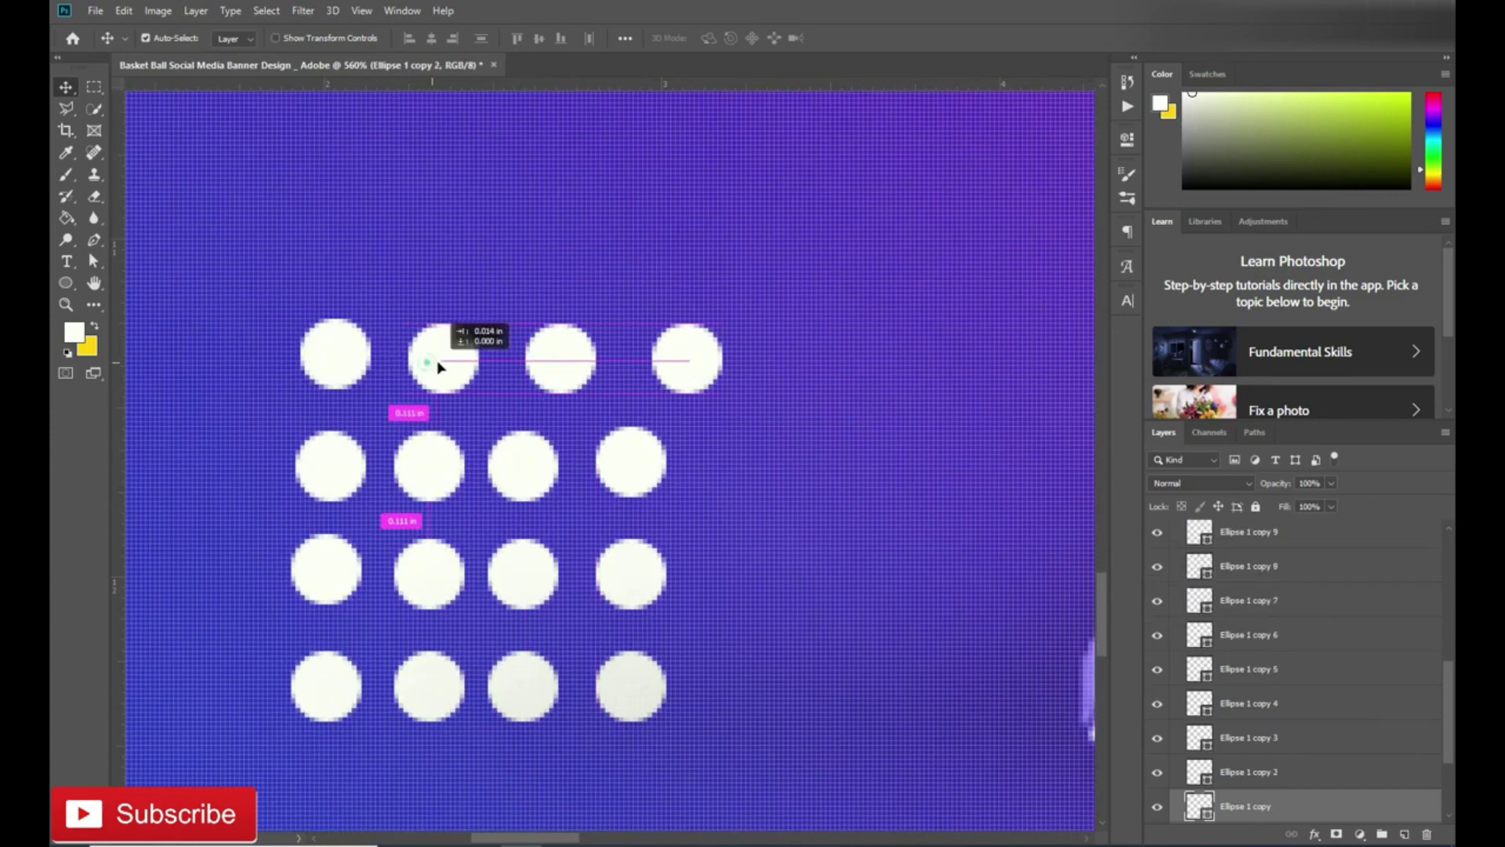
left_click_drag(436, 356, 440, 357)
left_click_drag(682, 470, 692, 469)
left_click_drag(631, 574, 688, 597)
left_click_drag(631, 686, 688, 719)
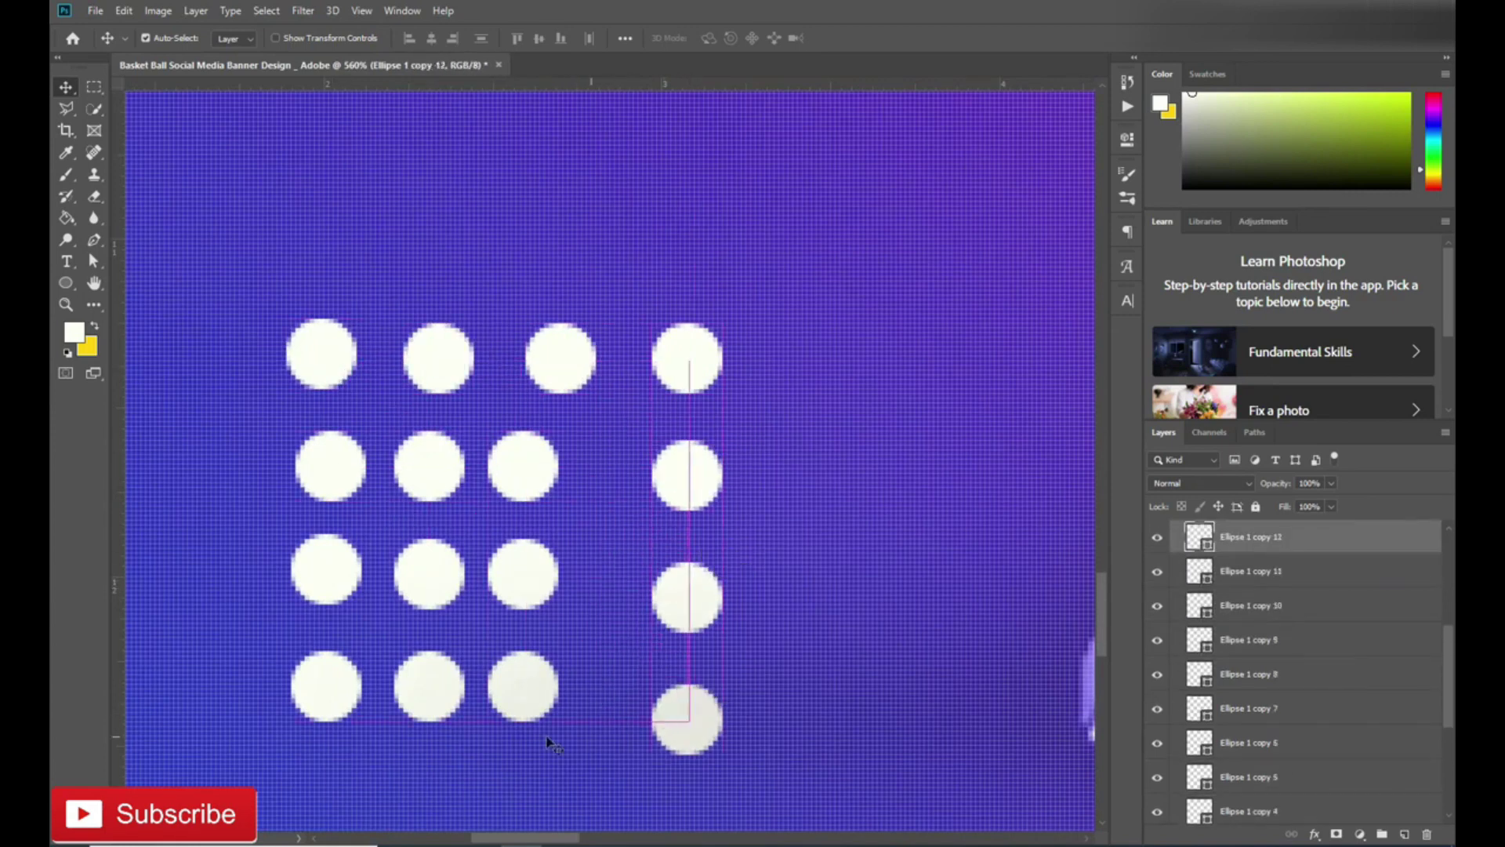
left_click_drag(510, 692, 513, 725)
Step: Line up the bottom-row dots and the third-column circles
mouse_move(401, 737)
left_mouse_down()
mouse_move(309, 743)
mouse_move(382, 747)
left_mouse_up()
left_click_drag(527, 722, 527, 734)
left_click_drag(690, 734, 695, 746)
left_click_drag(444, 568, 420, 595)
left_click_drag(530, 471, 567, 481)
left_click_drag(530, 583, 560, 606)
left_click_drag(527, 733, 560, 733)
left_click_drag(429, 467, 433, 471)
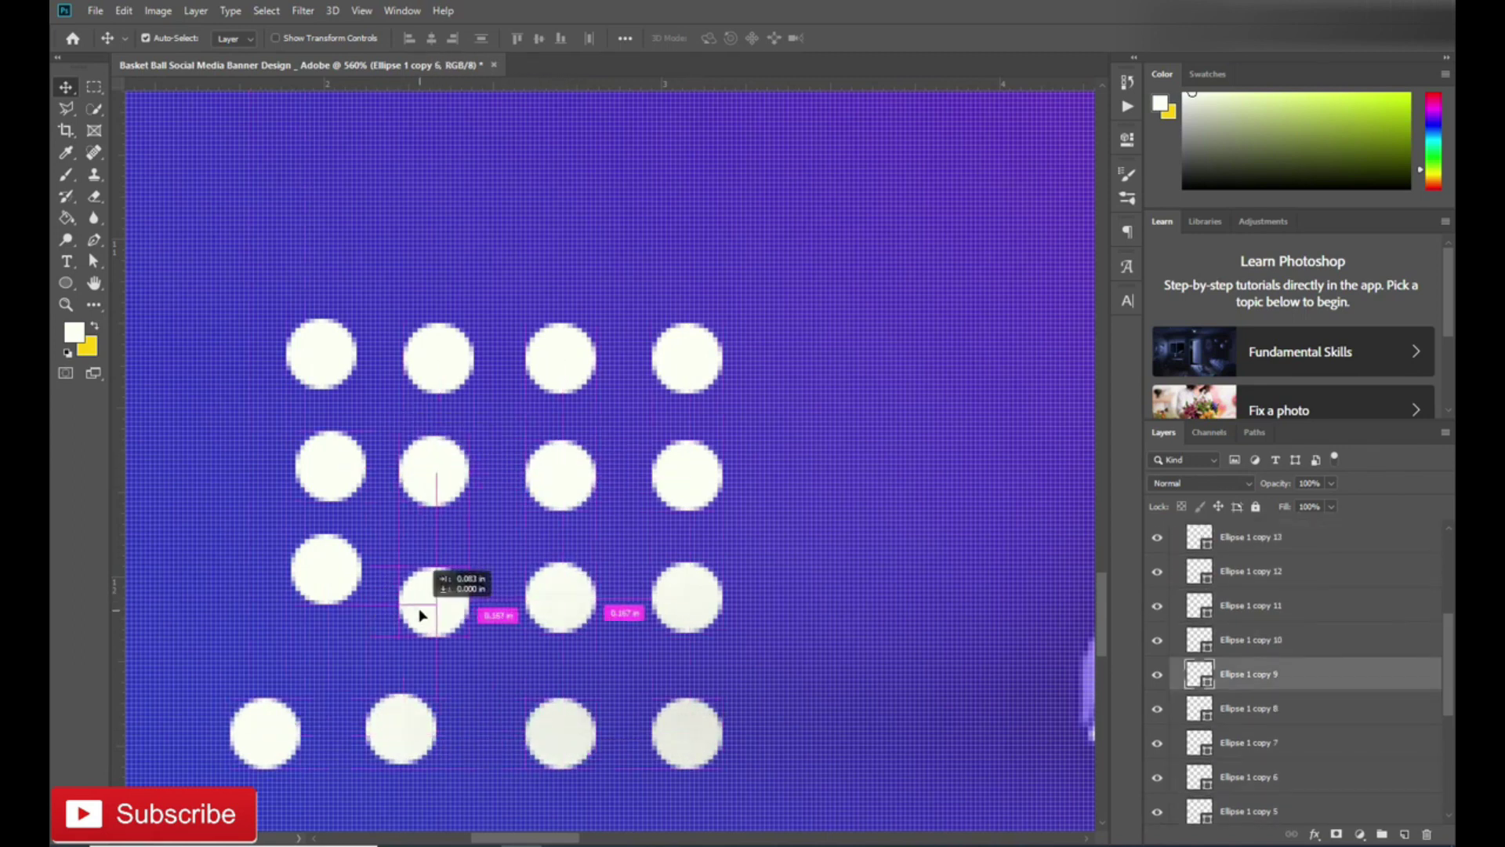
Step: Line up the second and left columns so the grid is evenly spaced
left_click_drag(406, 601, 434, 601)
left_click_drag(401, 733, 438, 733)
left_click_drag(330, 468, 303, 469)
left_click_drag(326, 569, 303, 602)
left_click_drag(265, 733, 301, 733)
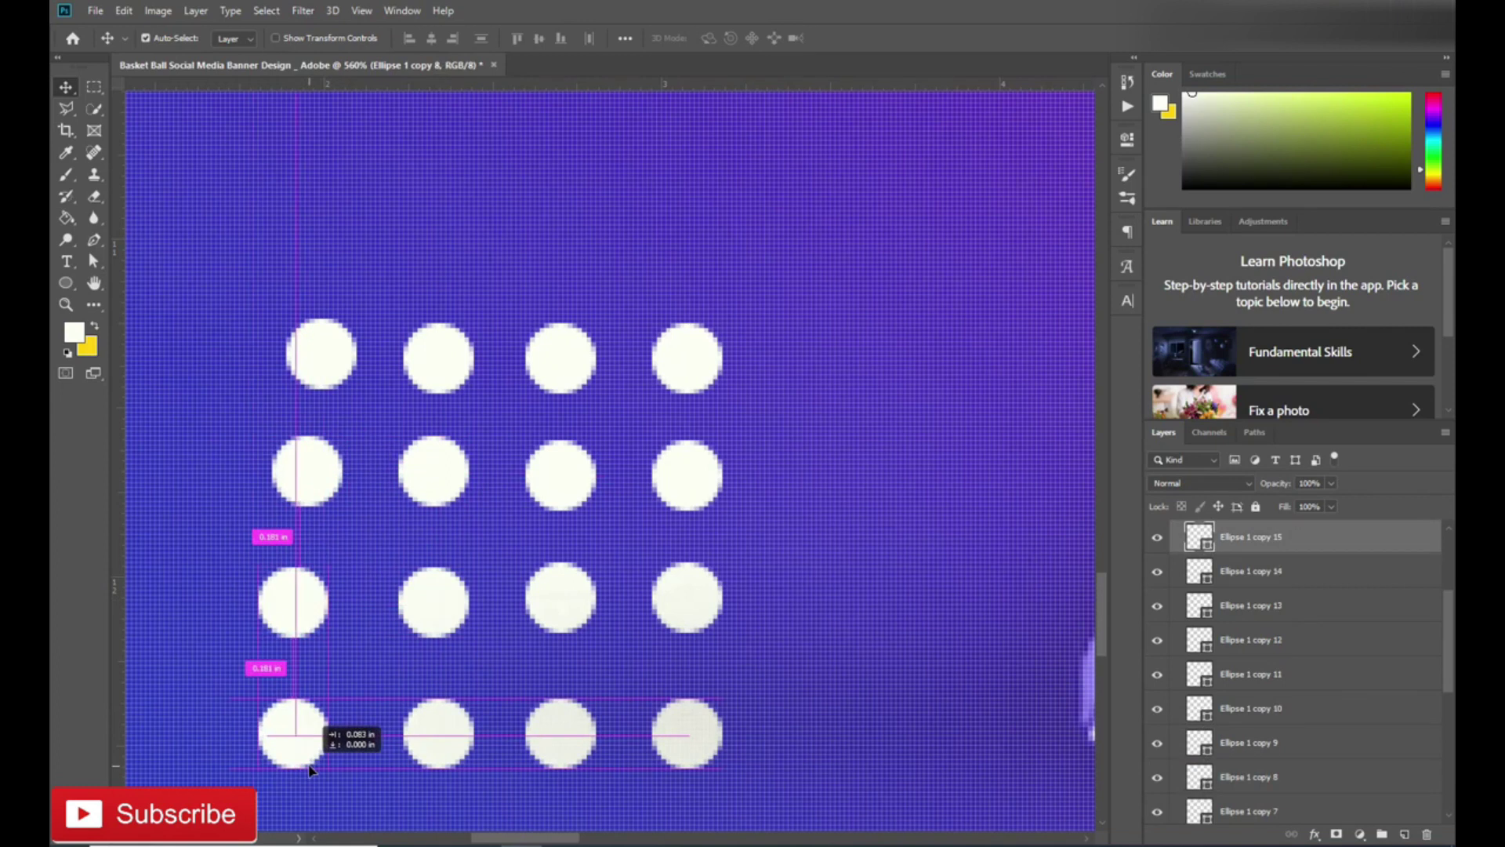
left_click_drag(334, 357, 310, 357)
left_click_drag(294, 733, 303, 732)
left_click_drag(295, 470, 312, 474)
left_click_drag(293, 604, 309, 604)
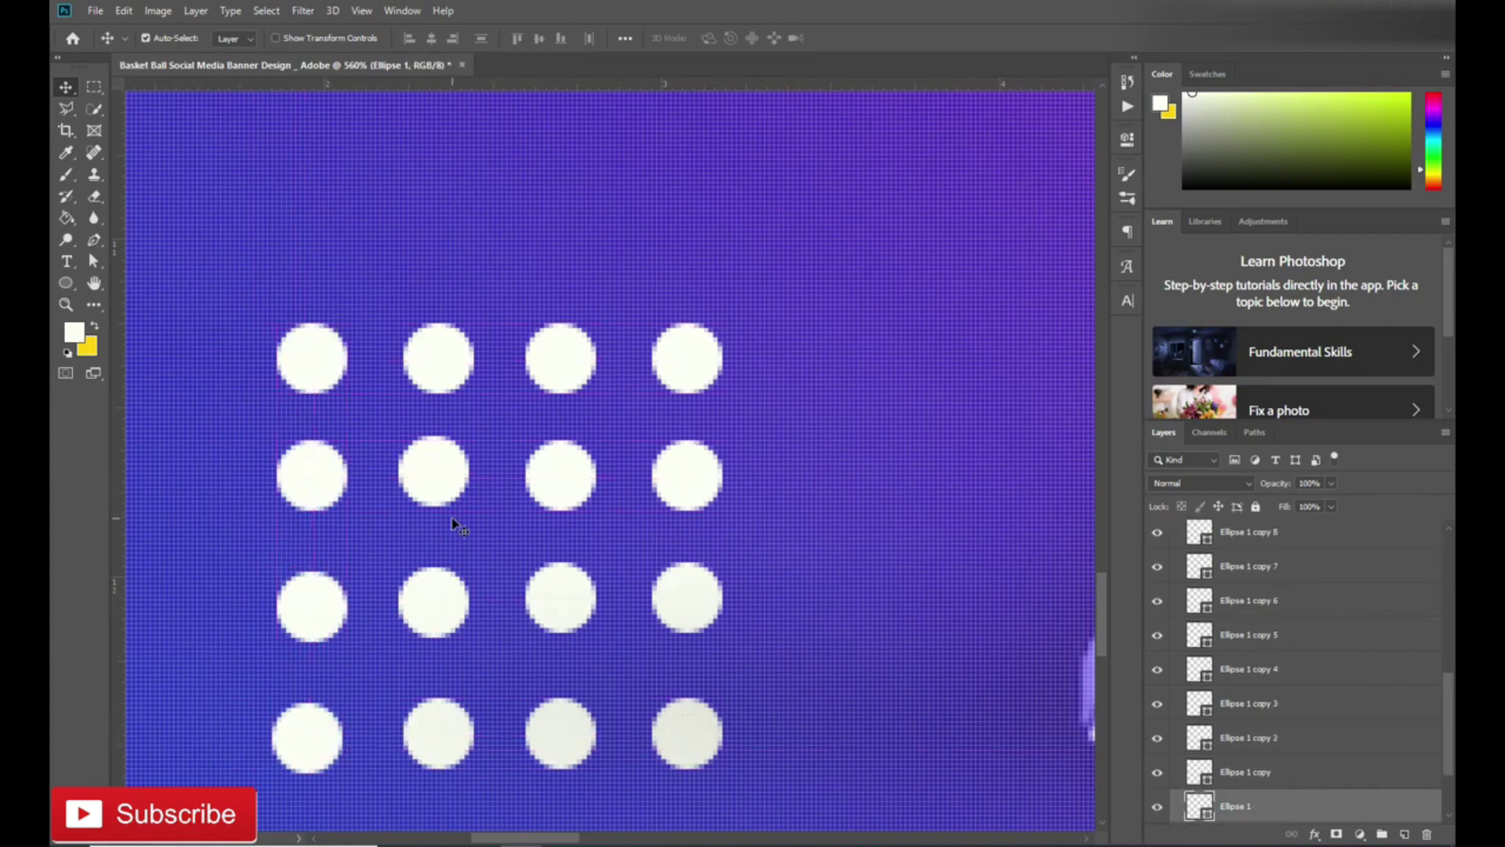
Step: Group all the dots with Ctrl+G and rename the group
scroll(454, 521, "down", 5)
key("ctrl+g")
double_click(1235, 697)
type("shapes")
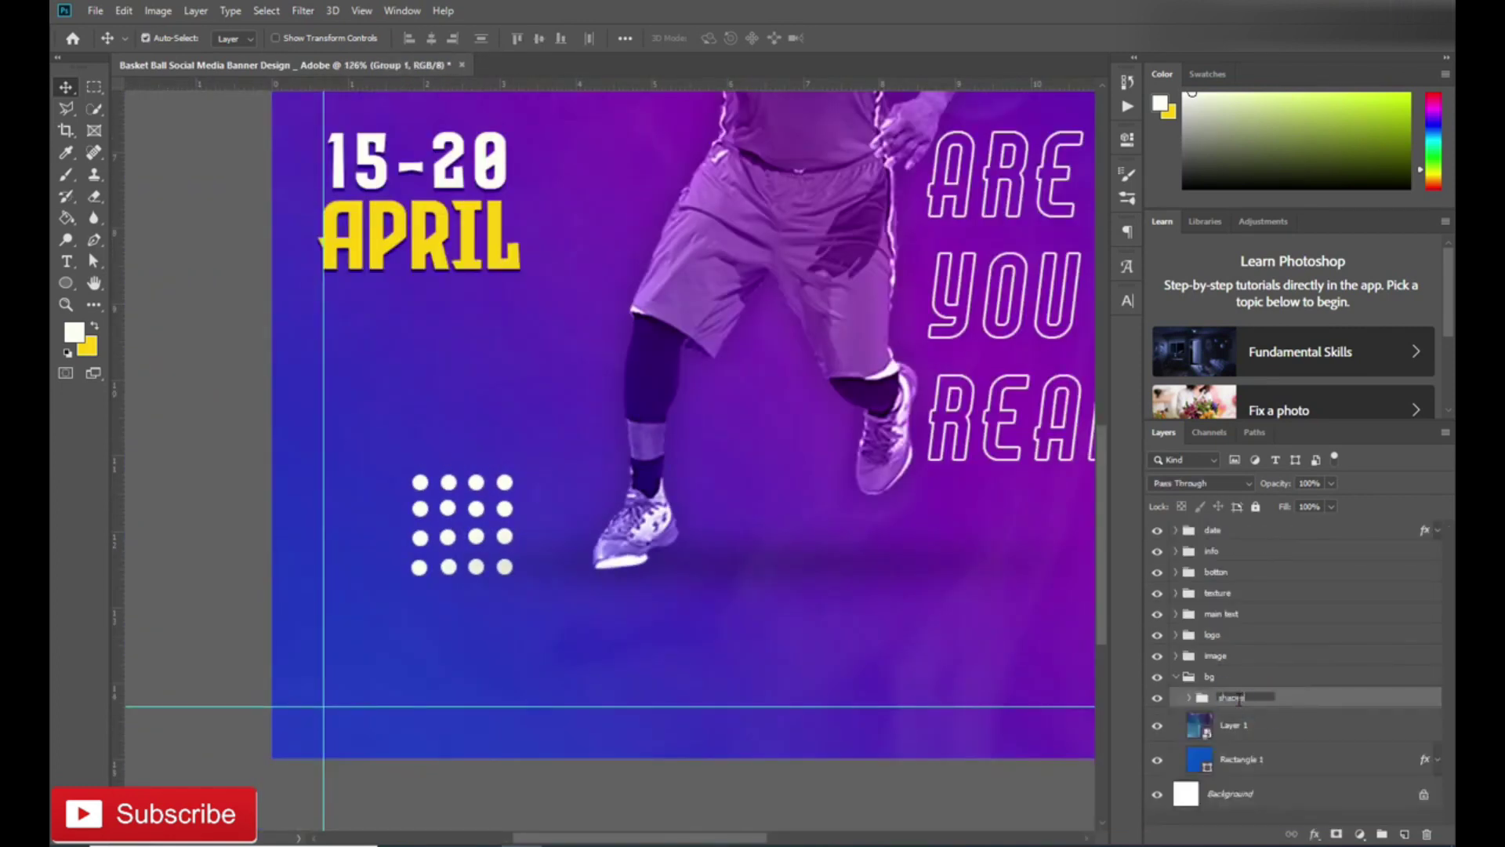
Step: Move the dot grid down-left, commit it, and make a transformed duplicate copy
left_click_drag(486, 499, 373, 657)
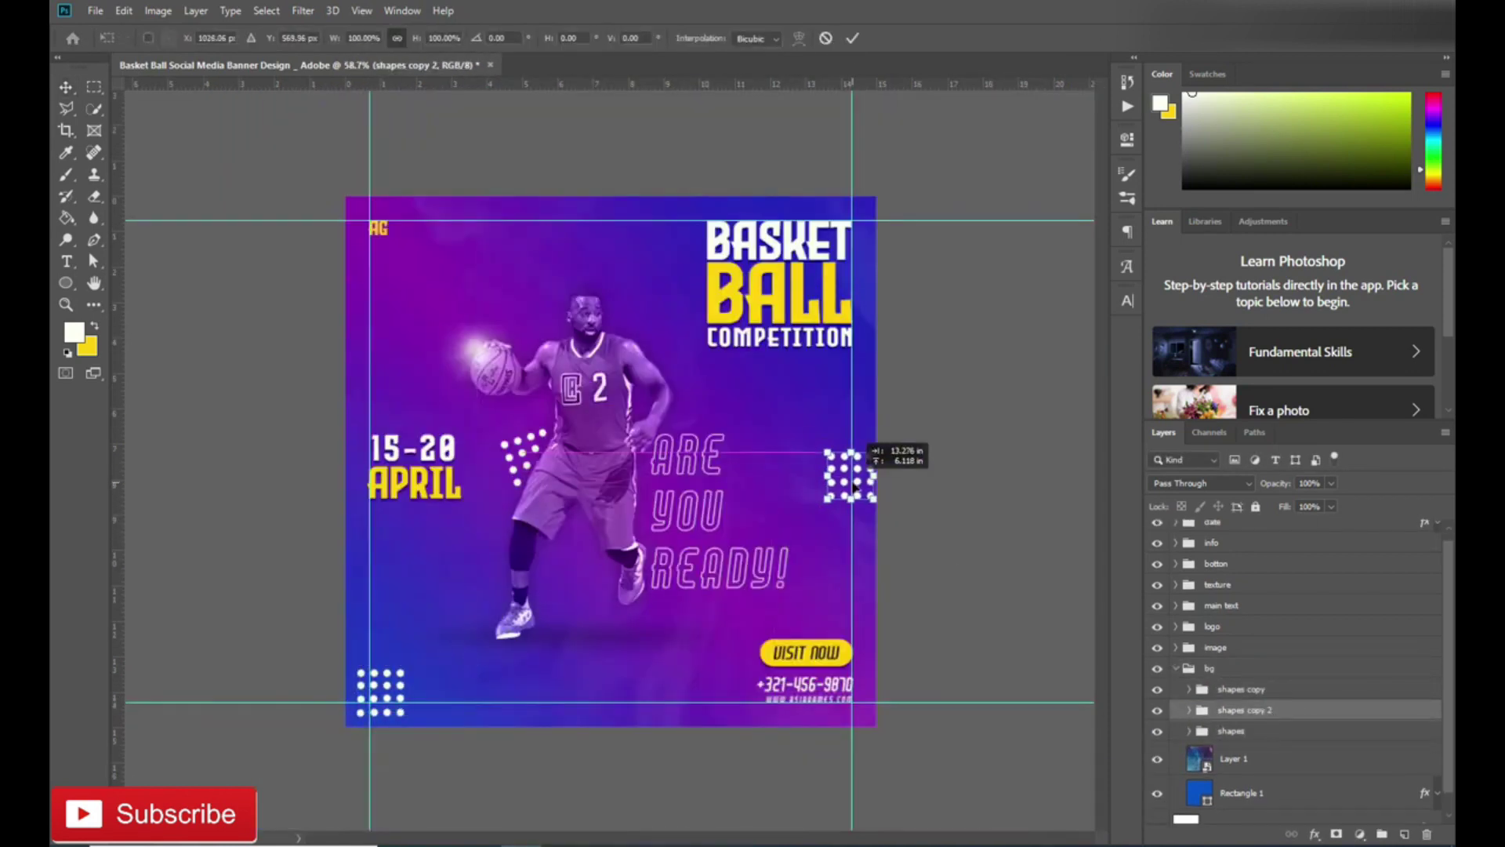
left_click(852, 38)
key("ctrl+alt+t")
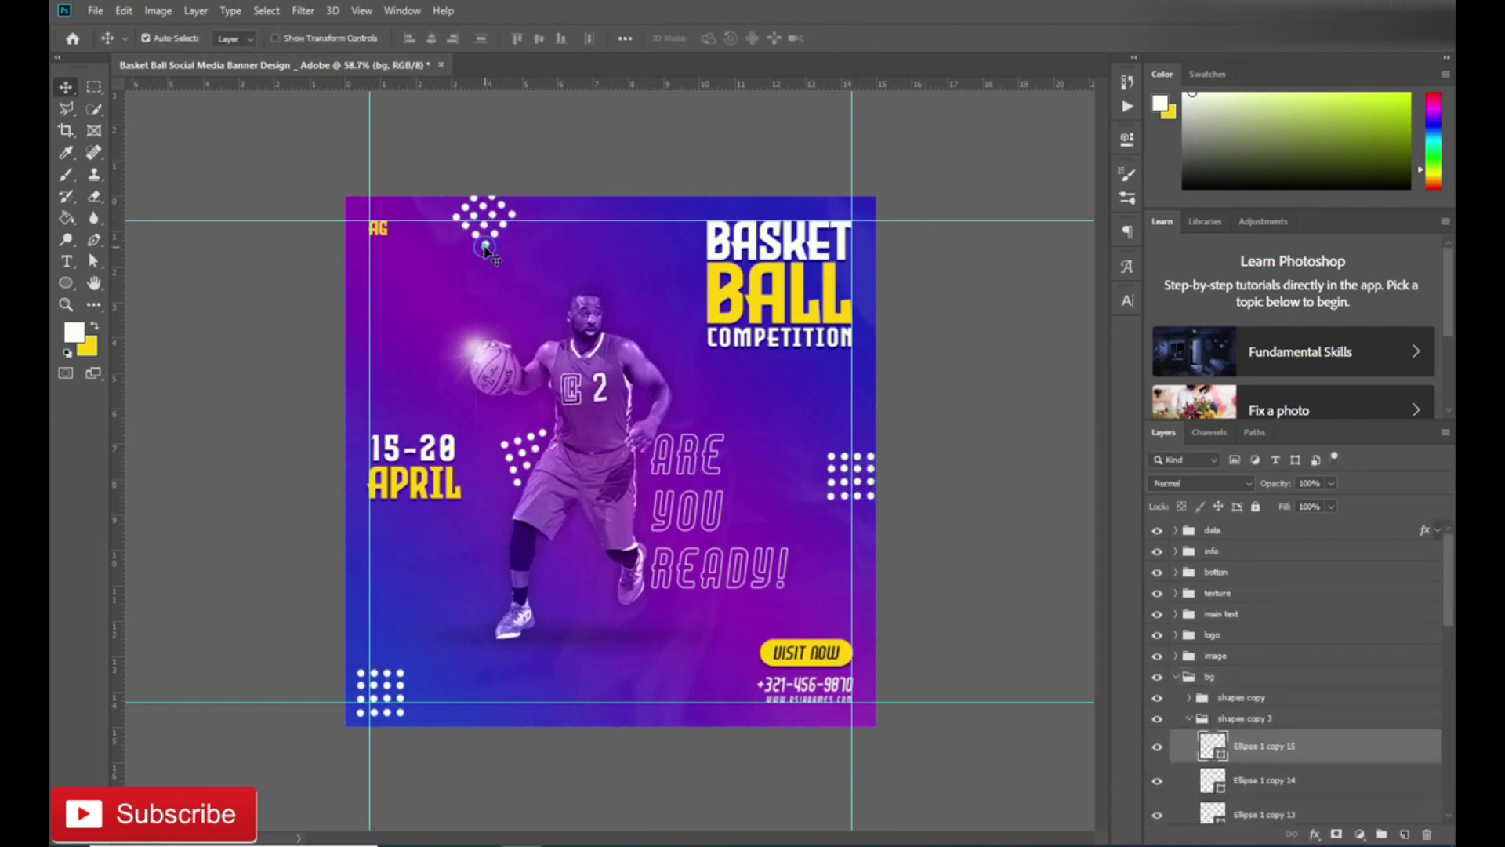
left_click(1211, 719)
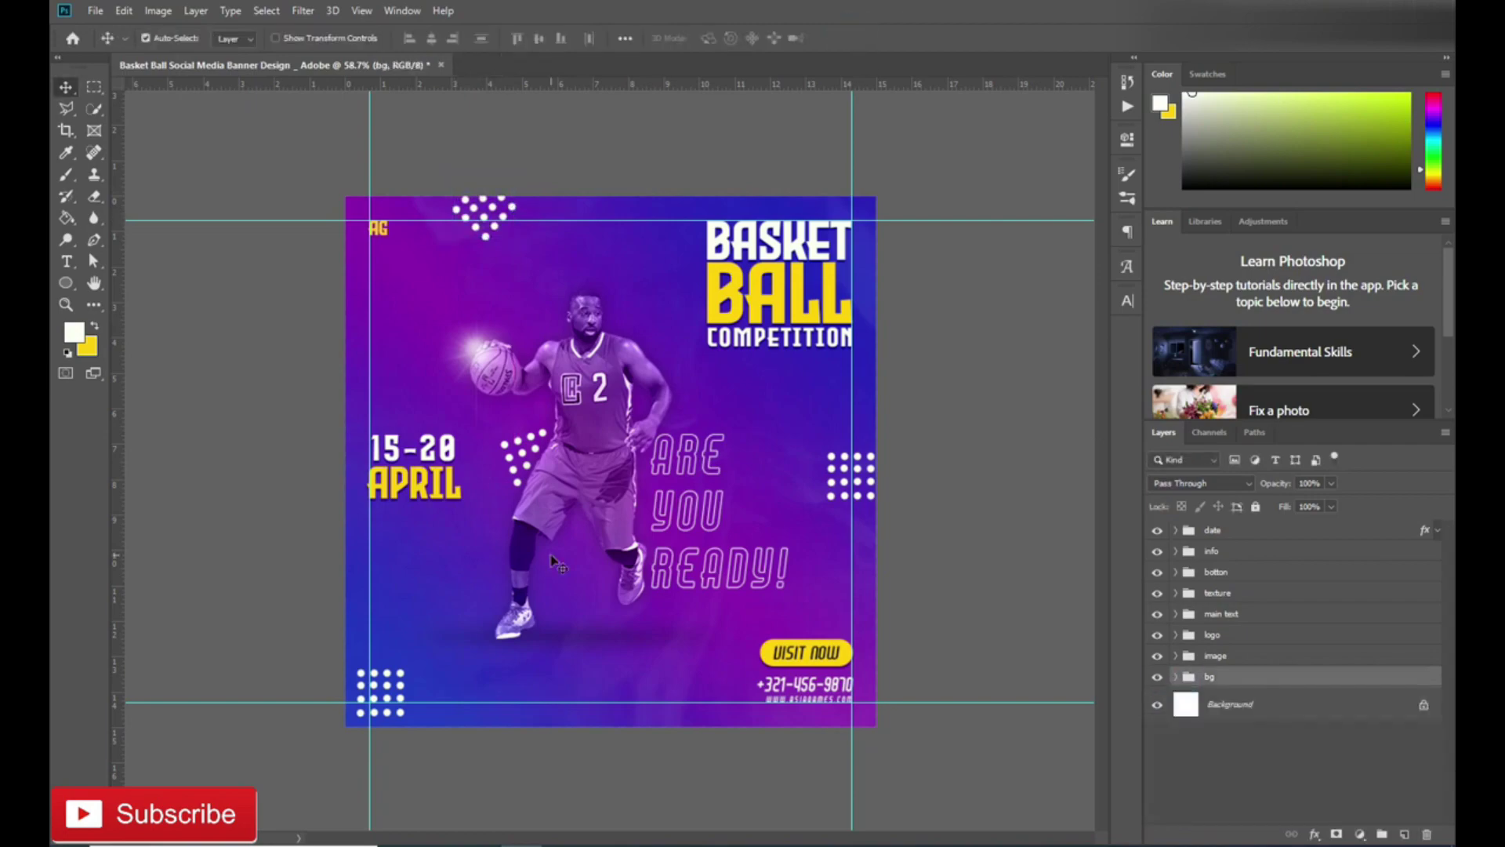